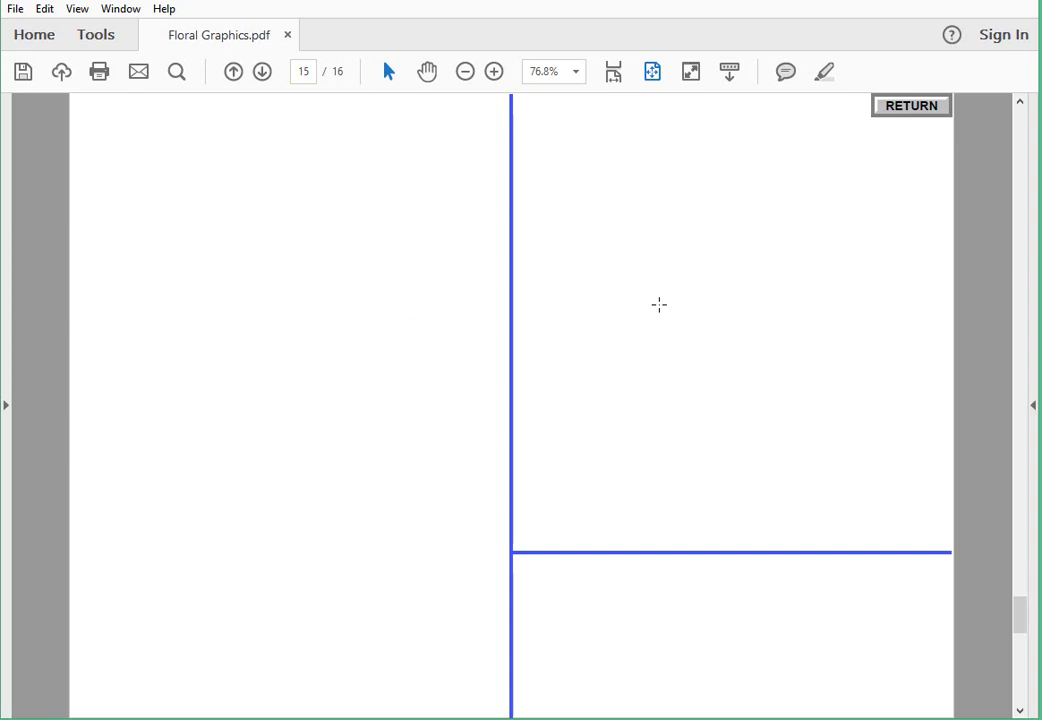
# Place the rectangular floral graphic in the upper area of the right-hand half-page and enlarge it to nearly the half-page's width
pyautogui.moveTo(554, 376); pyautogui.dragTo(758, 311)
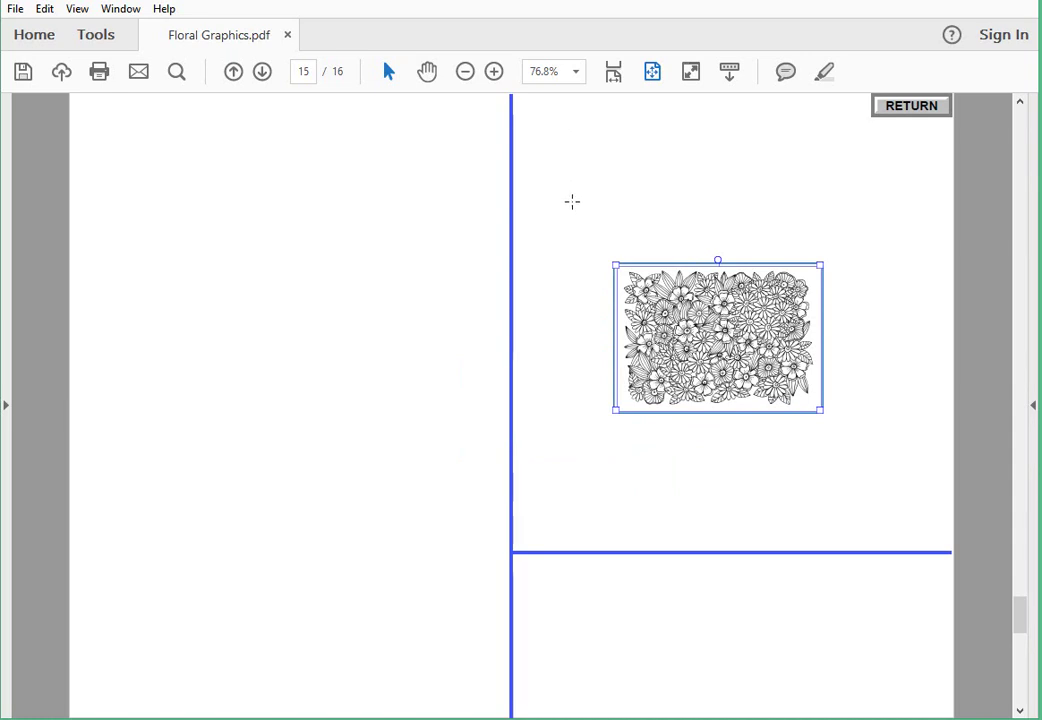
pyautogui.hotkey('ctrl', 'a')
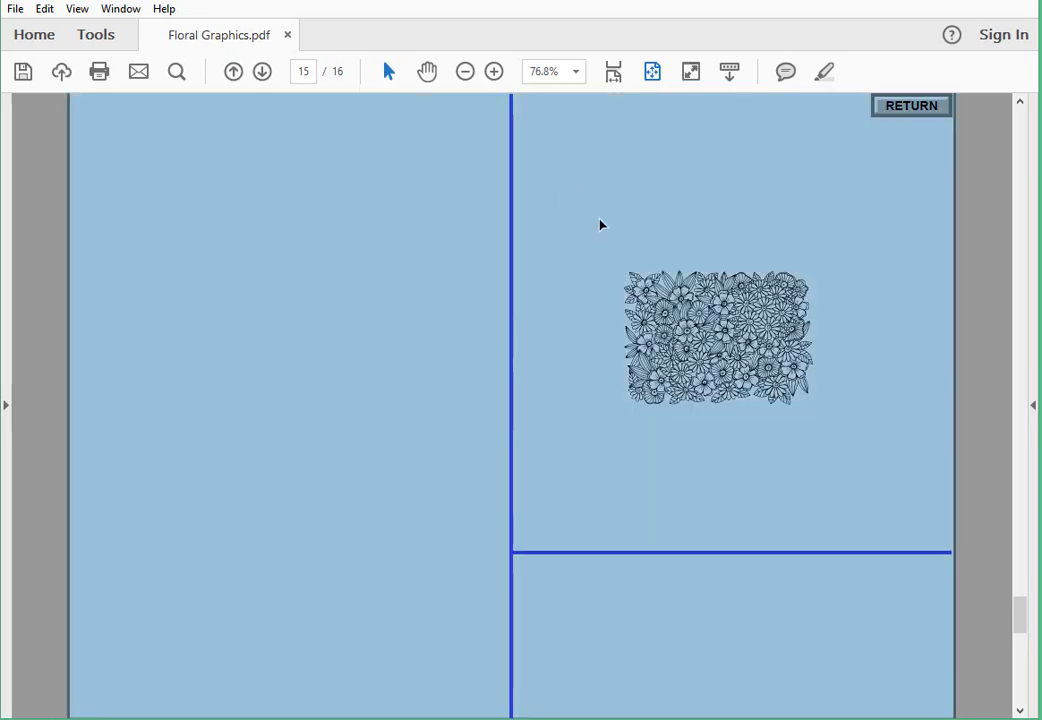
pyautogui.click(600, 220)
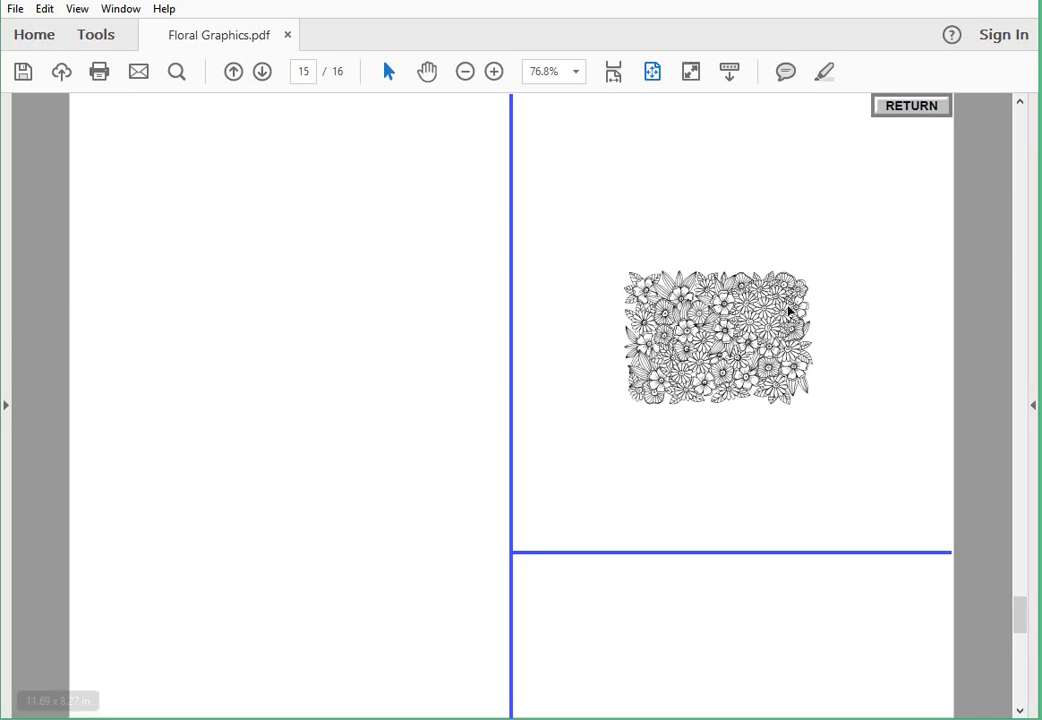
pyautogui.click(730, 335)
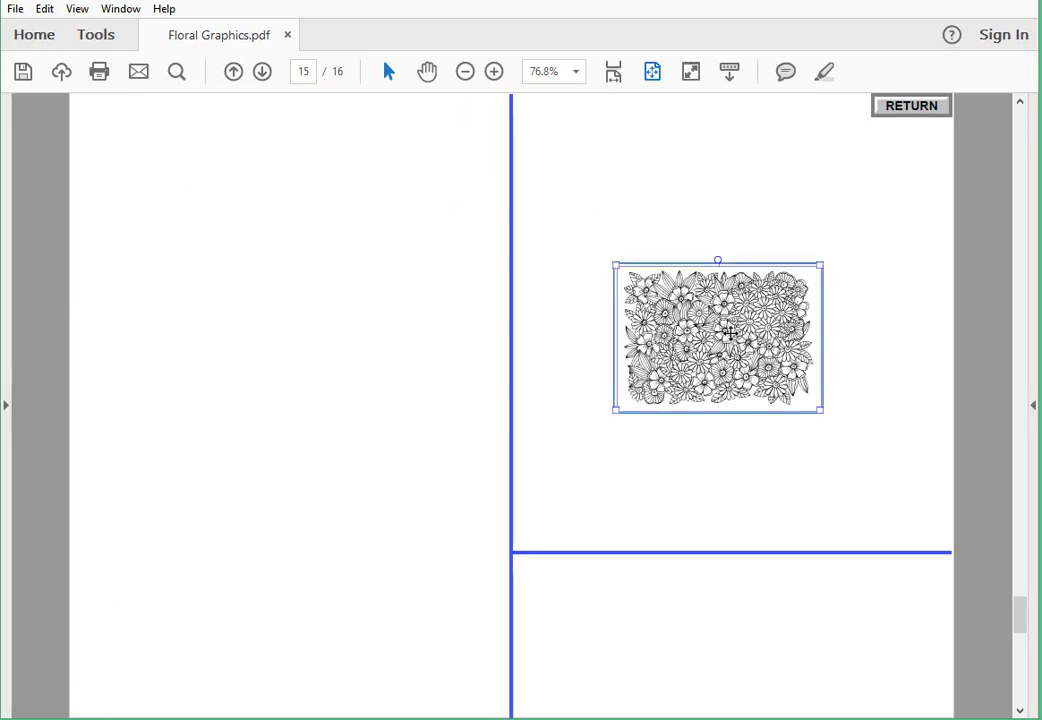
pyautogui.moveTo(714, 325); pyautogui.dragTo(659, 267)
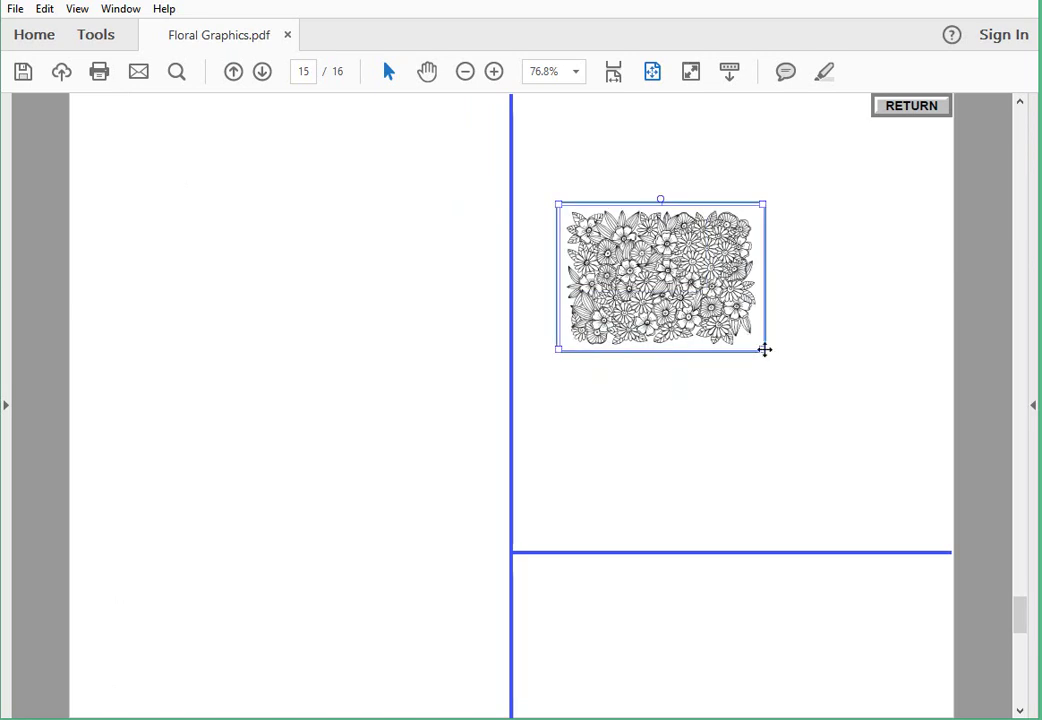
pyautogui.moveTo(761, 347); pyautogui.dragTo(918, 482)
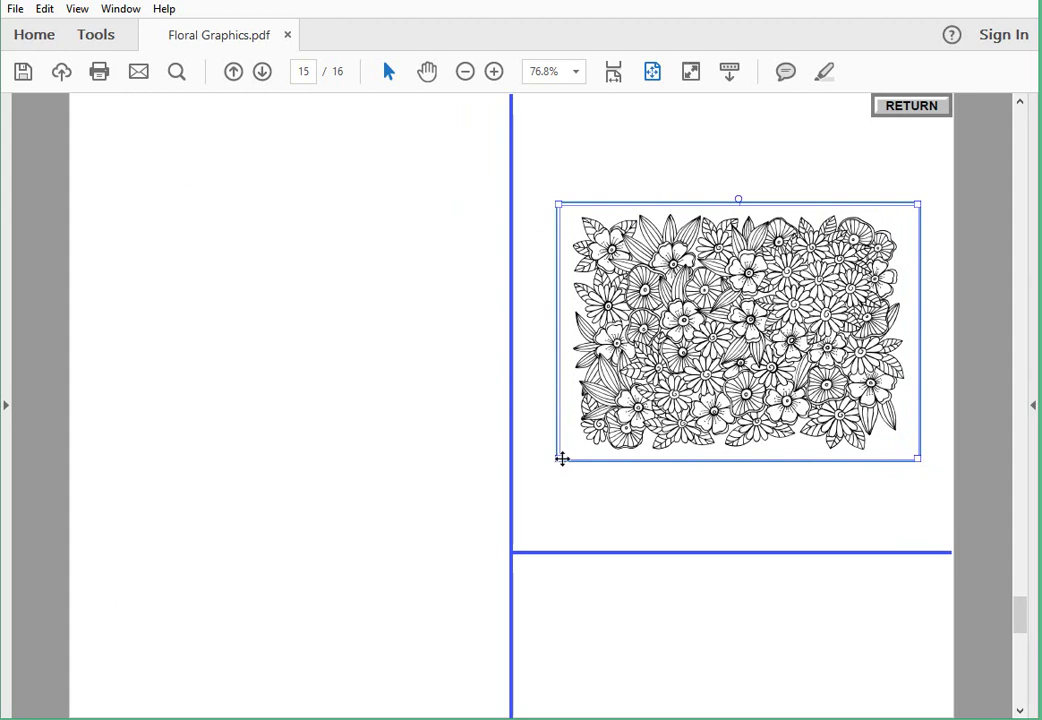
pyautogui.moveTo(560, 459); pyautogui.dragTo(546, 465)
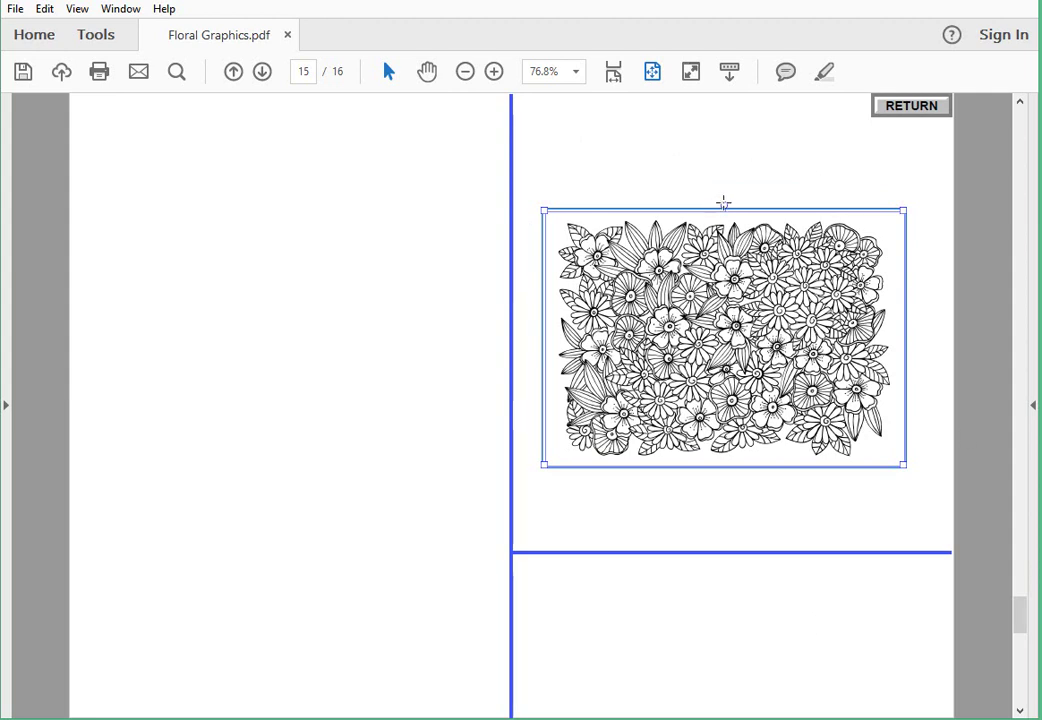
# Rotate the floral graphic a quarter turn counterclockwise into portrait orientation and enlarge it to nearly fill the right-hand half-page
pyautogui.moveTo(723, 204); pyautogui.dragTo(668, 164)
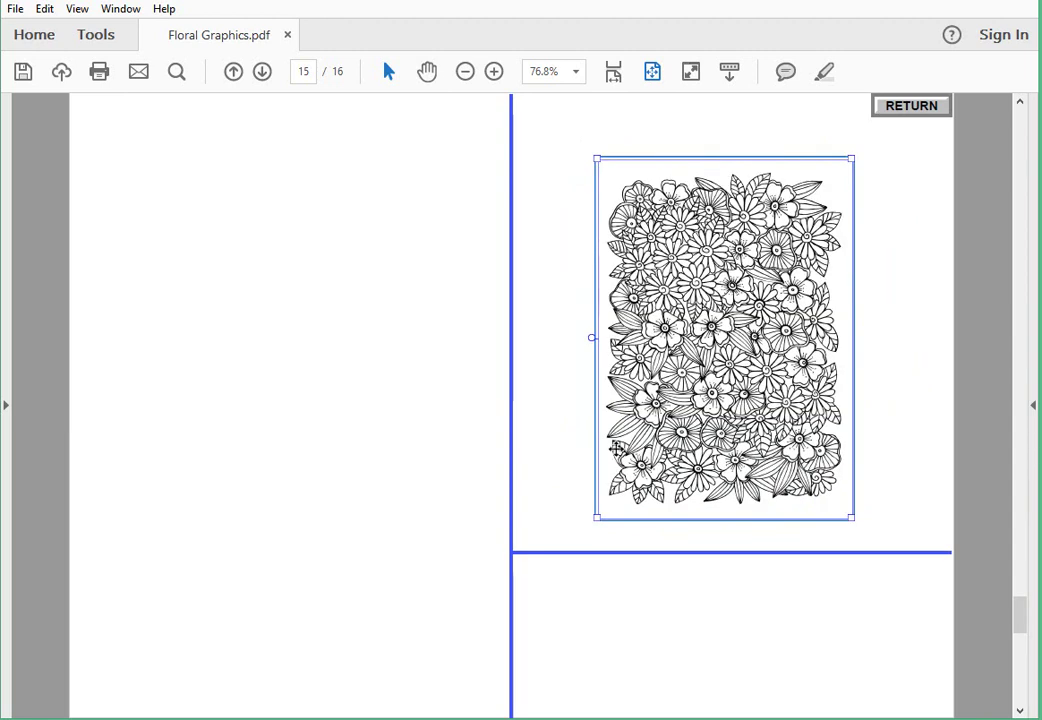
pyautogui.moveTo(598, 519); pyautogui.dragTo(540, 700)
pyautogui.moveTo(763, 406); pyautogui.dragTo(762, 437)
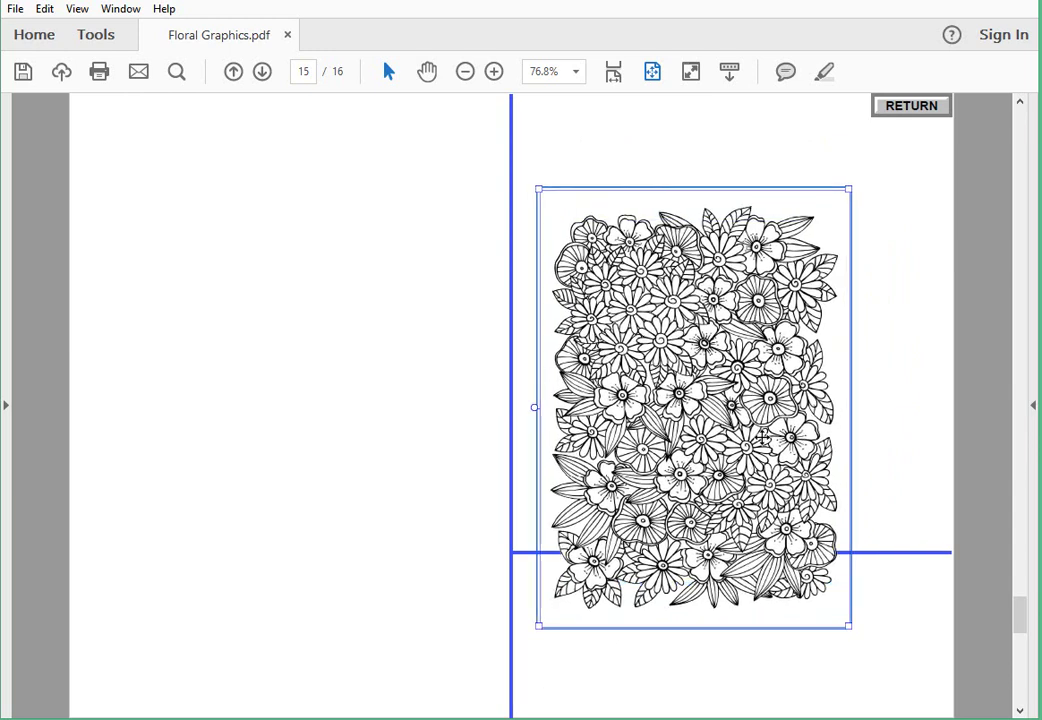
pyautogui.moveTo(848, 624); pyautogui.dragTo(919, 681)
pyautogui.moveTo(807, 577); pyautogui.dragTo(812, 514)
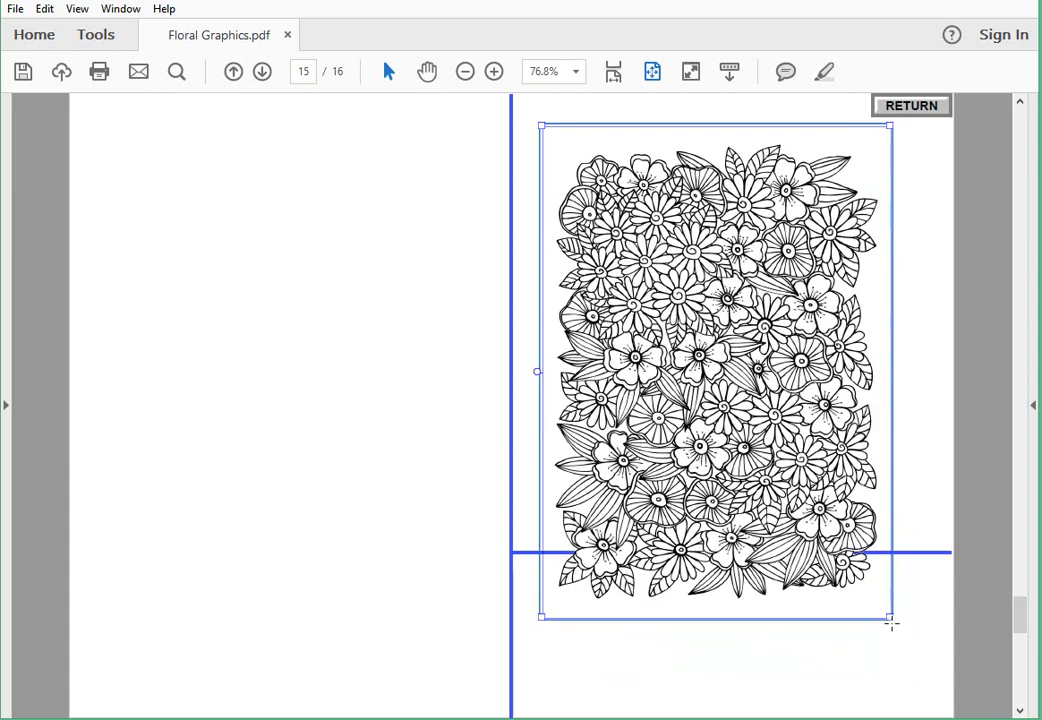
pyautogui.moveTo(890, 615); pyautogui.dragTo(918, 704)
pyautogui.moveTo(751, 353); pyautogui.dragTo(748, 370)
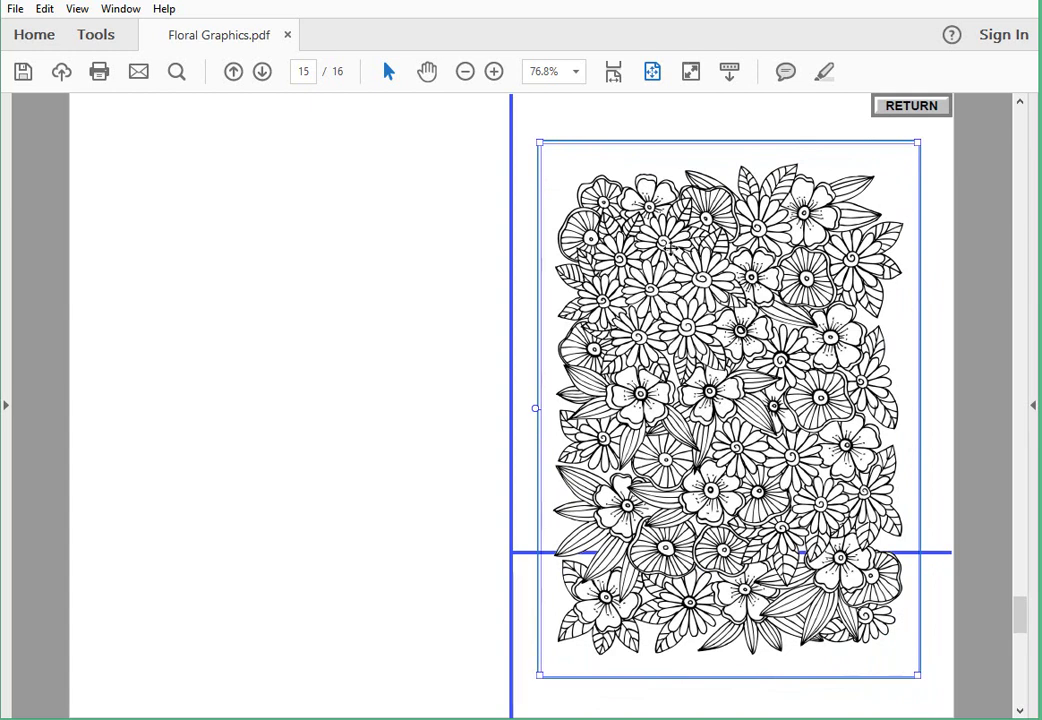
# Return to the Floral contents page and open the first set of Floral Elements
pyautogui.click(895, 110)
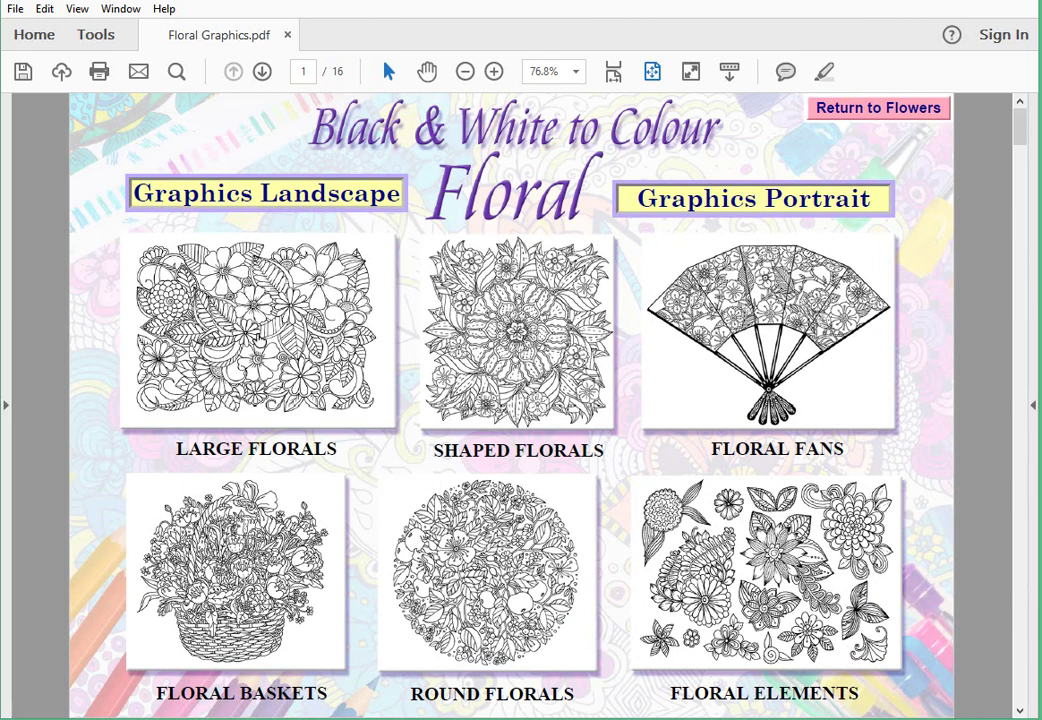
pyautogui.click(213, 277)
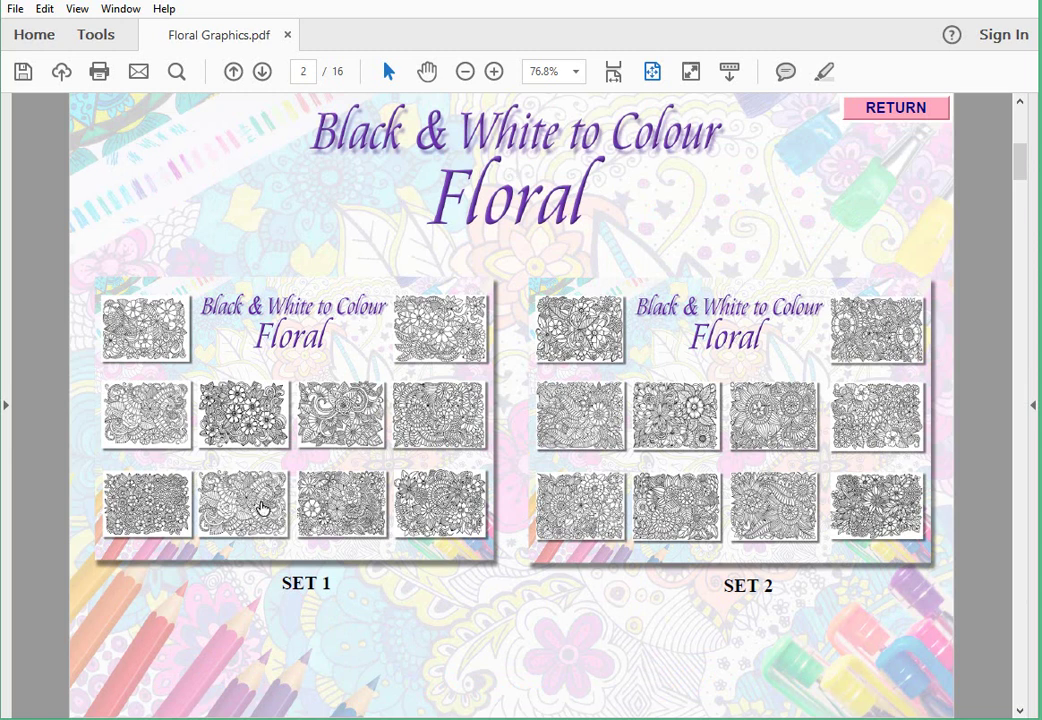
pyautogui.click(865, 107)
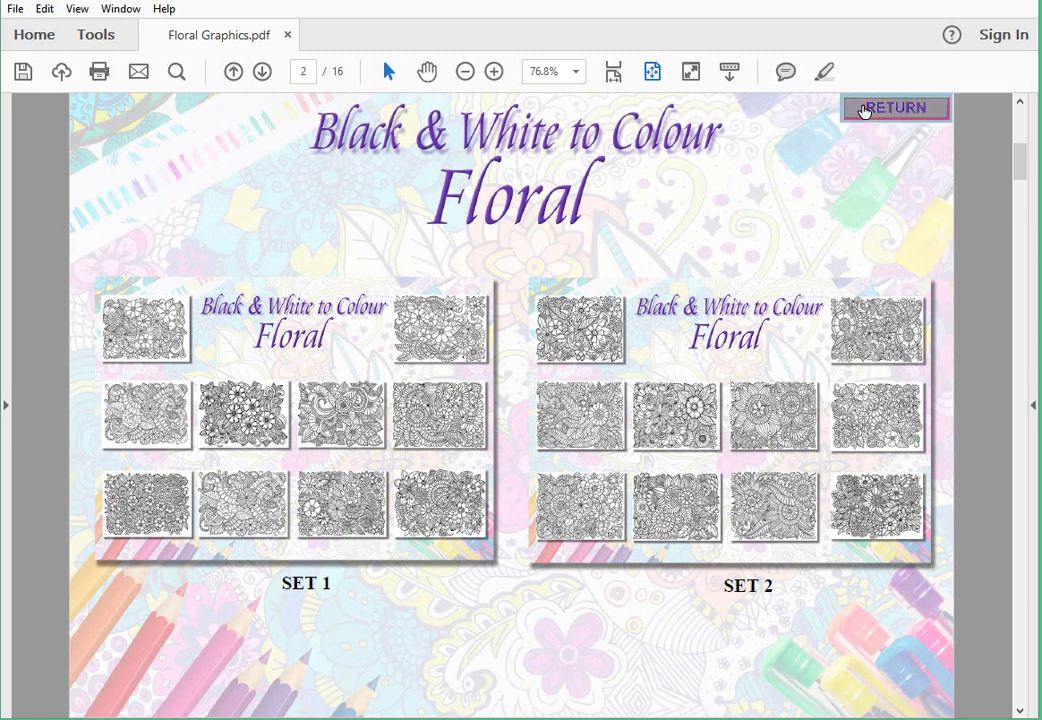
pyautogui.click(613, 443)
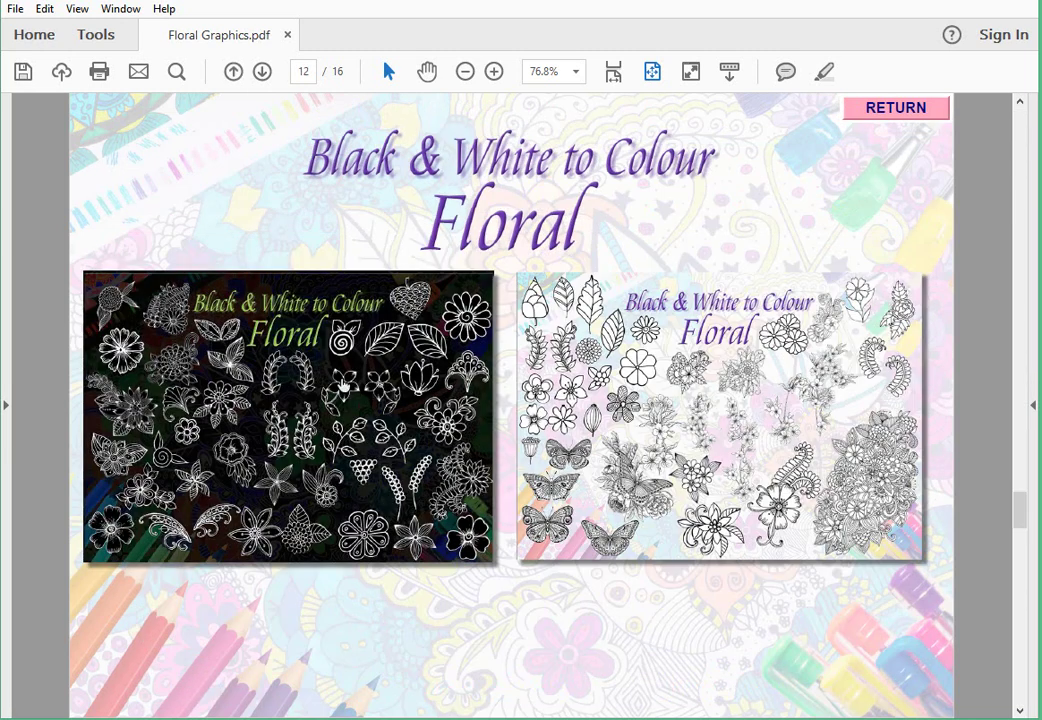
pyautogui.click(280, 314)
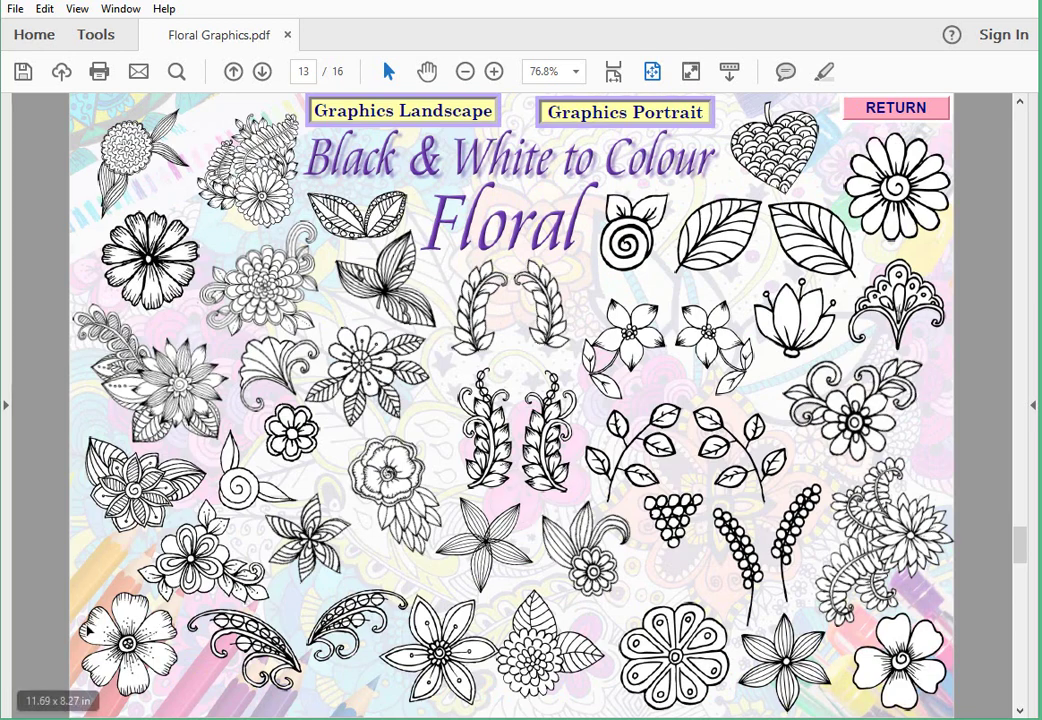
# Copy the six-petal flower from the elements page's lower-left corner onto the portrait graphics page and enlarge it over the floral block's centre
pyautogui.click(128, 642)
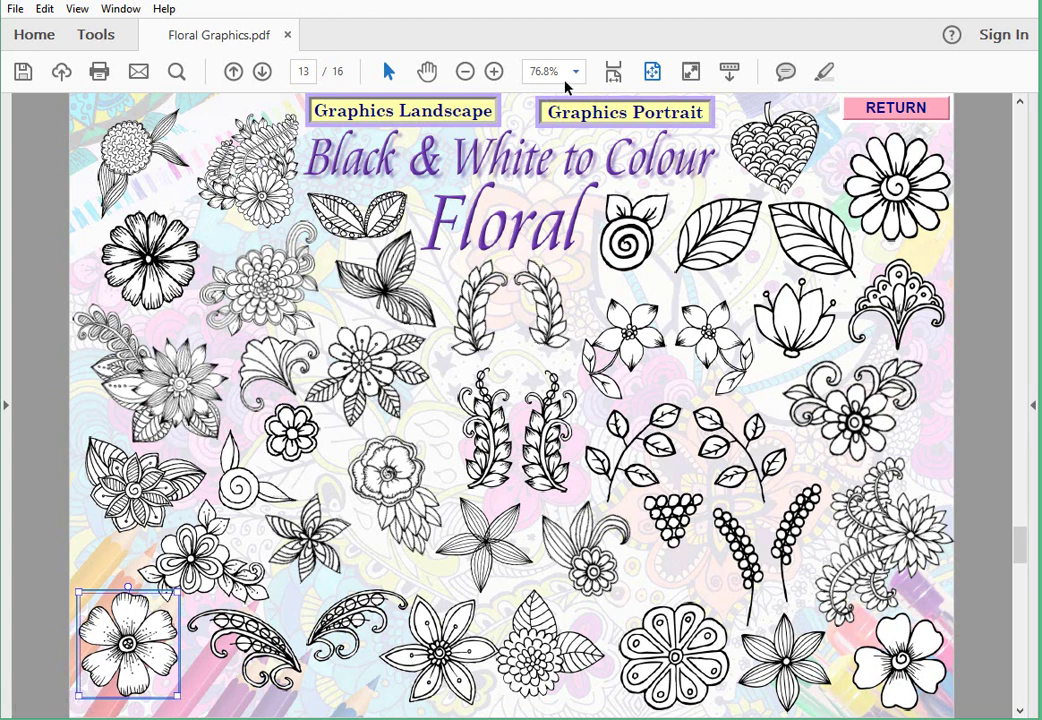
pyautogui.click(594, 113)
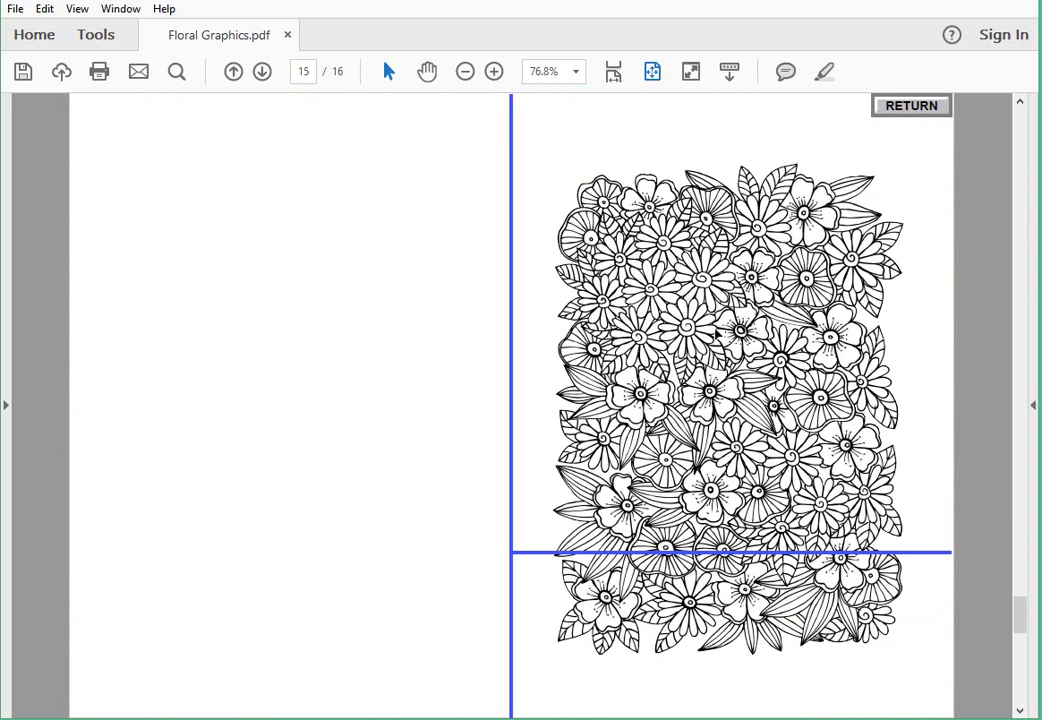
pyautogui.hotkey('ctrl', 'v')
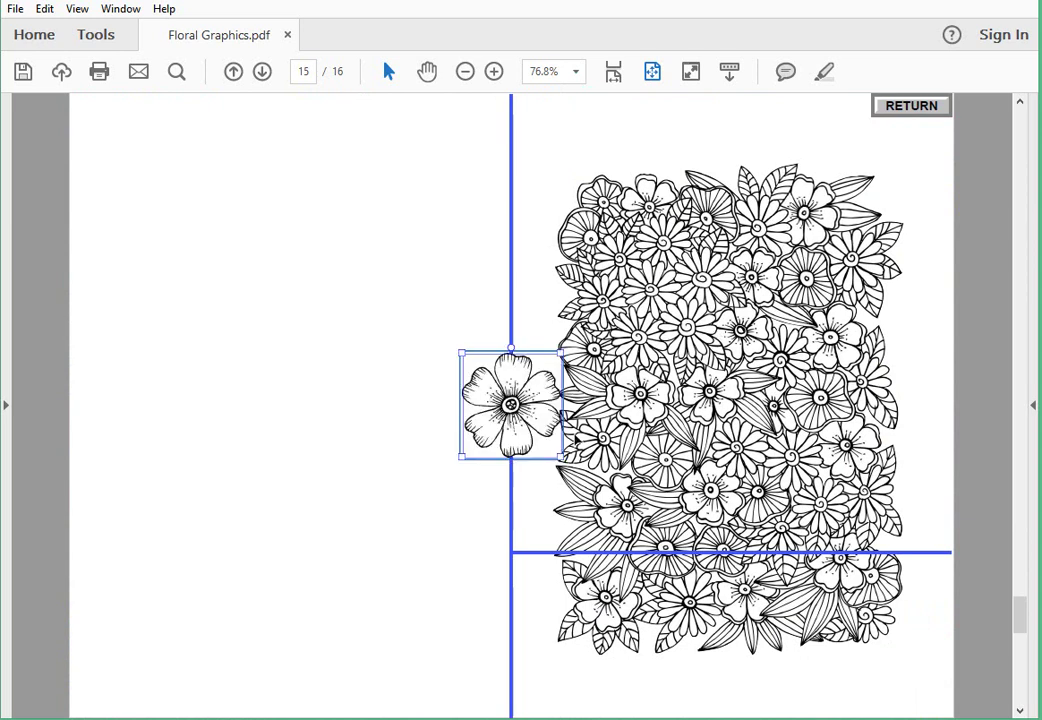
pyautogui.moveTo(530, 427); pyautogui.dragTo(698, 296)
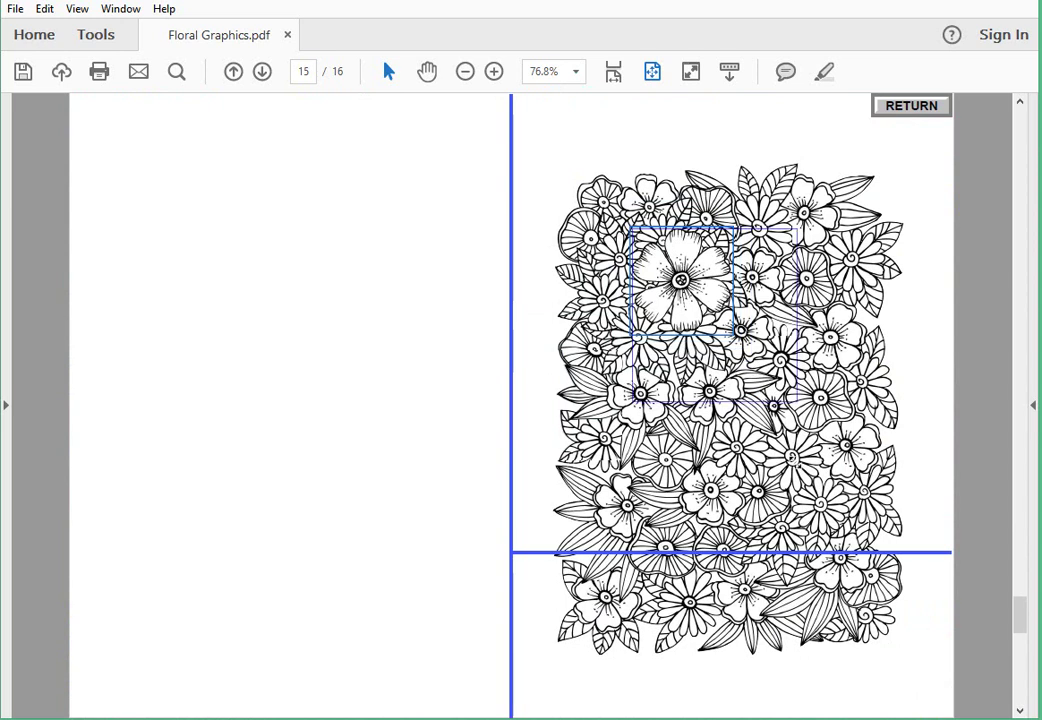
pyautogui.moveTo(735, 333); pyautogui.dragTo(851, 458)
pyautogui.moveTo(752, 410); pyautogui.dragTo(741, 460)
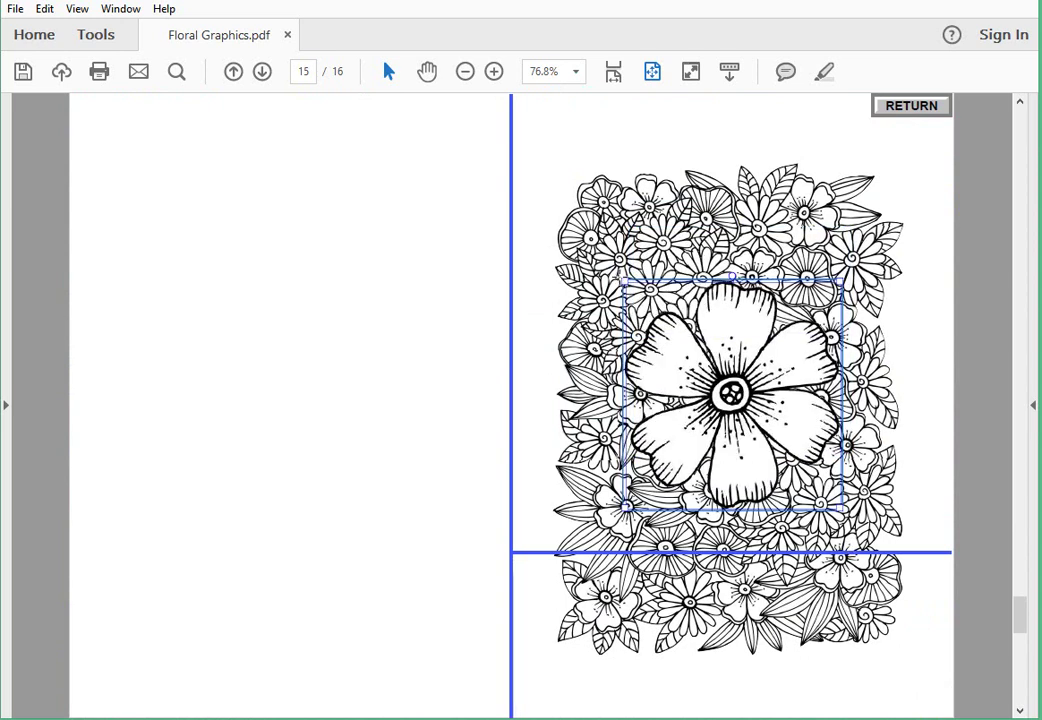
pyautogui.moveTo(621, 278); pyautogui.dragTo(603, 259)
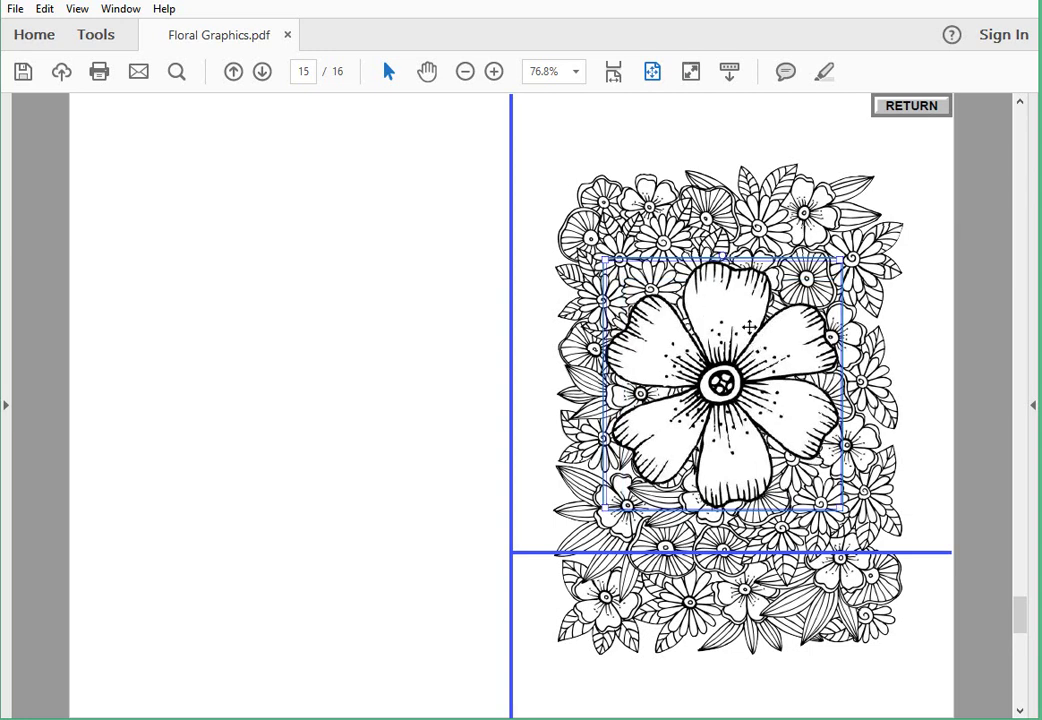
# Select the floral block behind the large flower, and switch to the Hand tool
pyautogui.hotkey('ctrl', 'a')
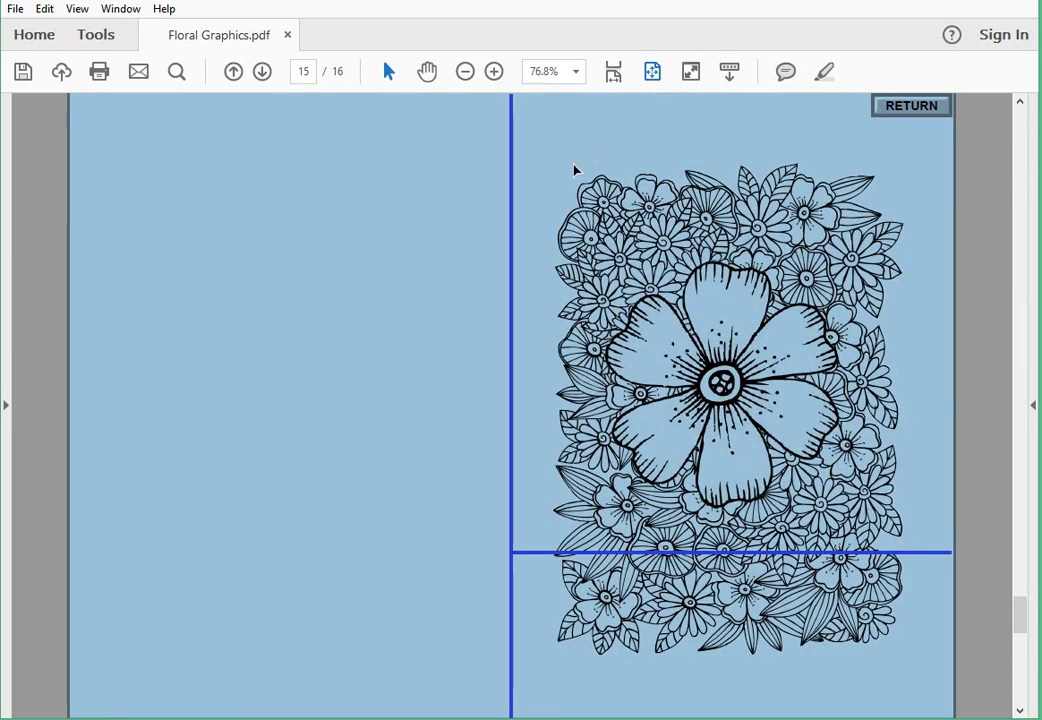
pyautogui.click(574, 165)
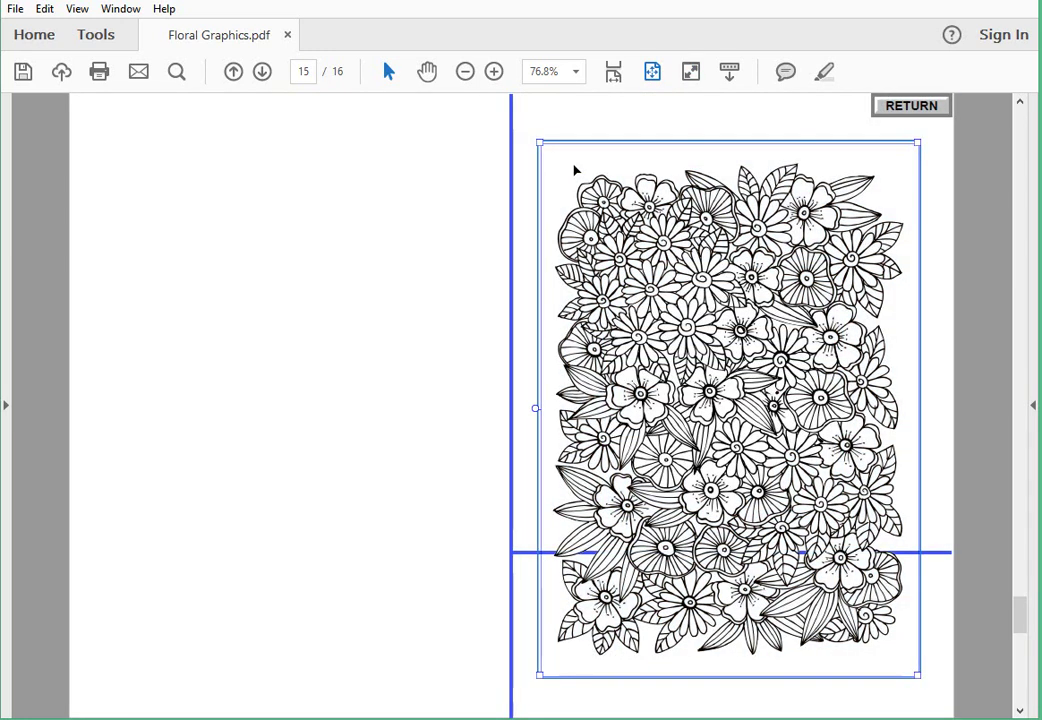
pyautogui.click(430, 76)
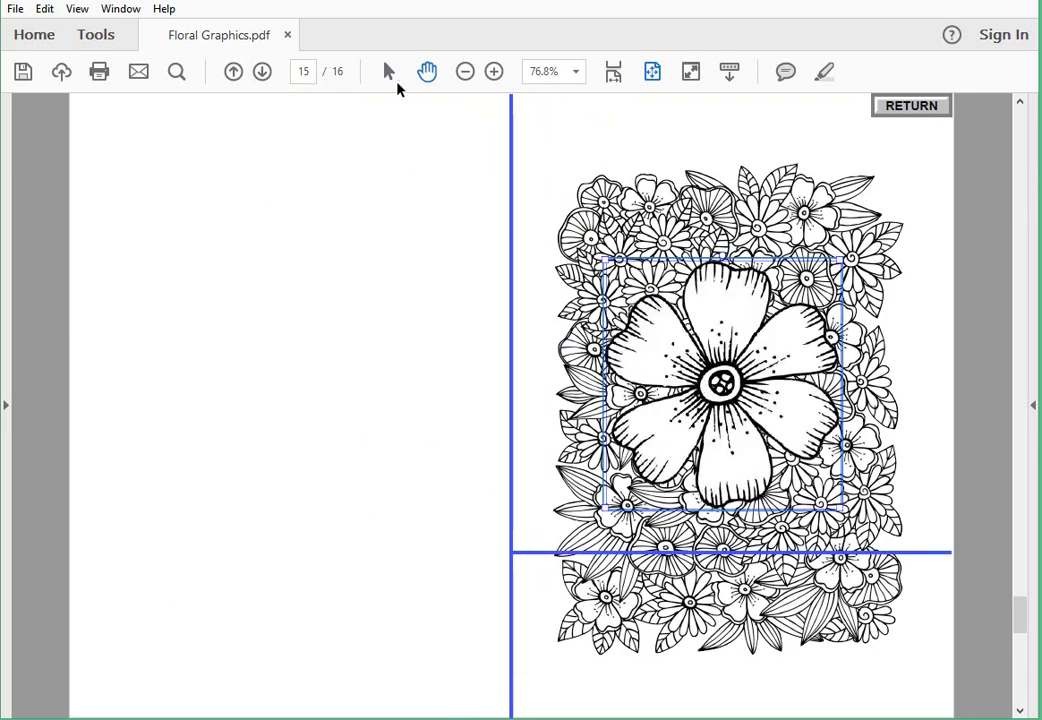
pyautogui.click(430, 76)
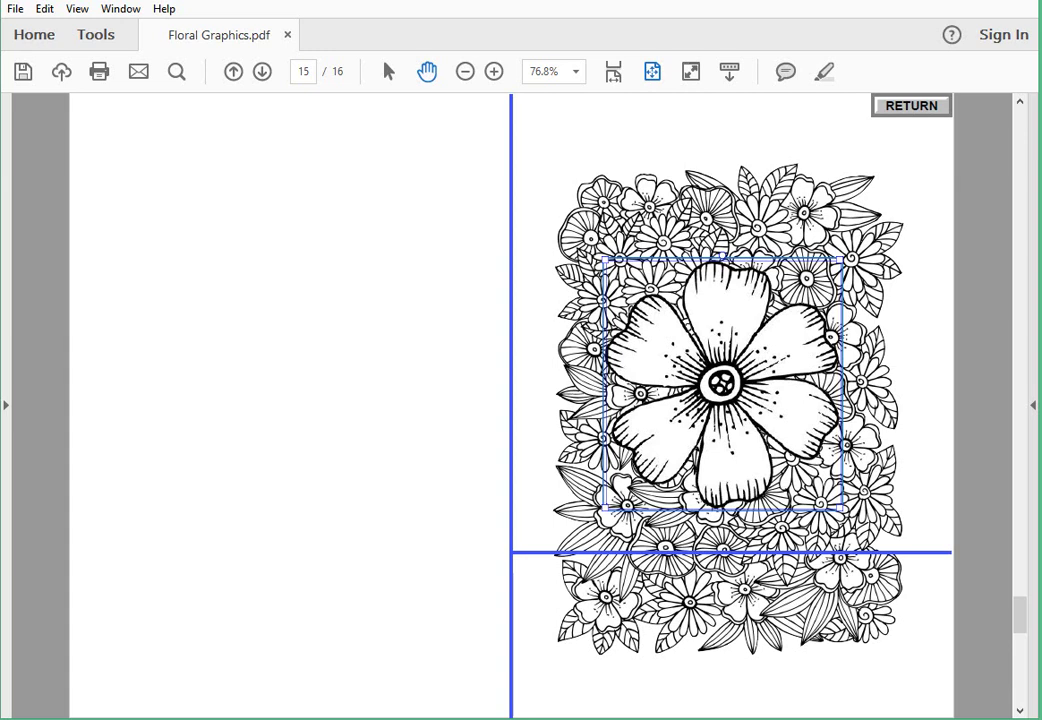
# Go back to the Floral Elements page and copy the five-petal flower in its lower-right corner onto the portrait graphics page
pyautogui.click(911, 105)
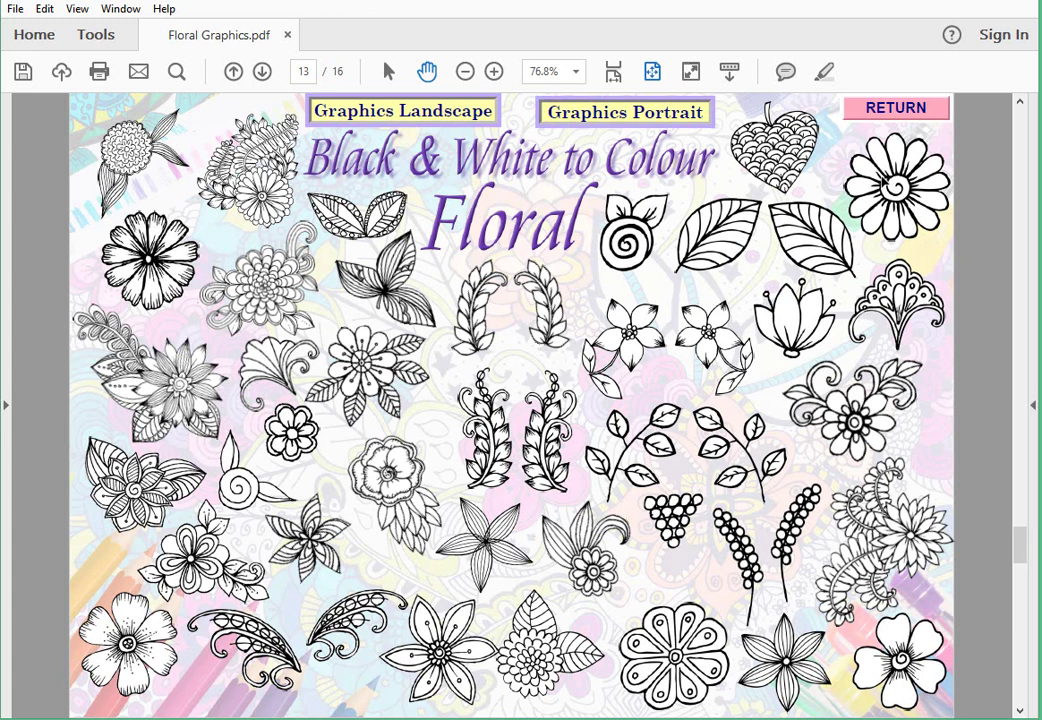
pyautogui.click(882, 176)
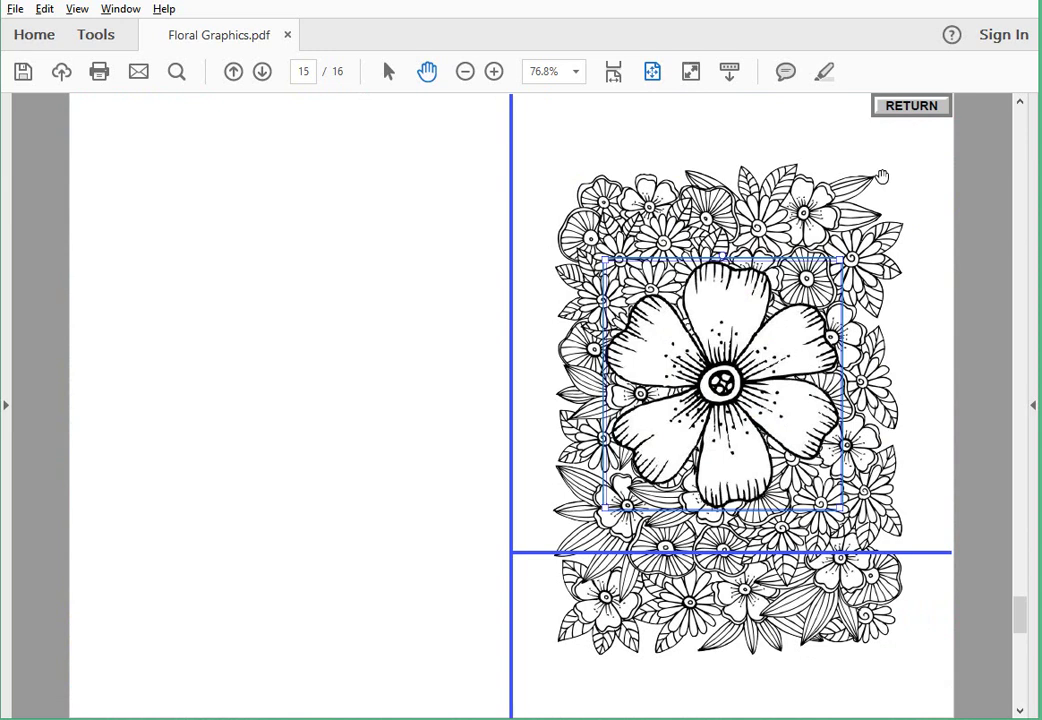
pyautogui.hotkey('alt', 'Left')
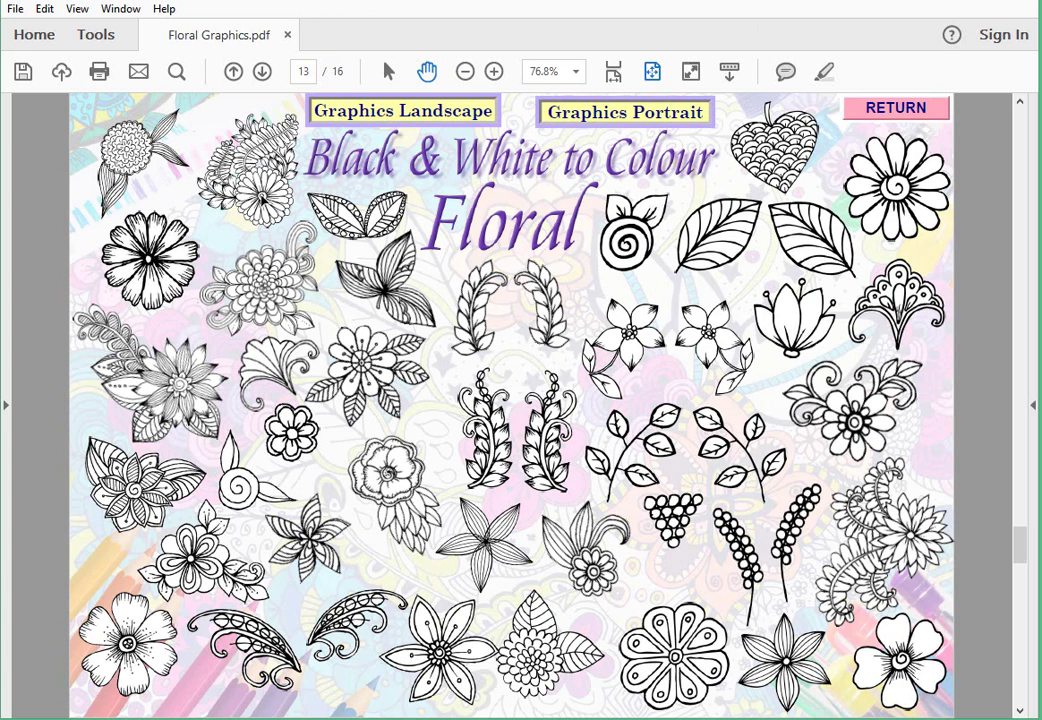
pyautogui.click(872, 672)
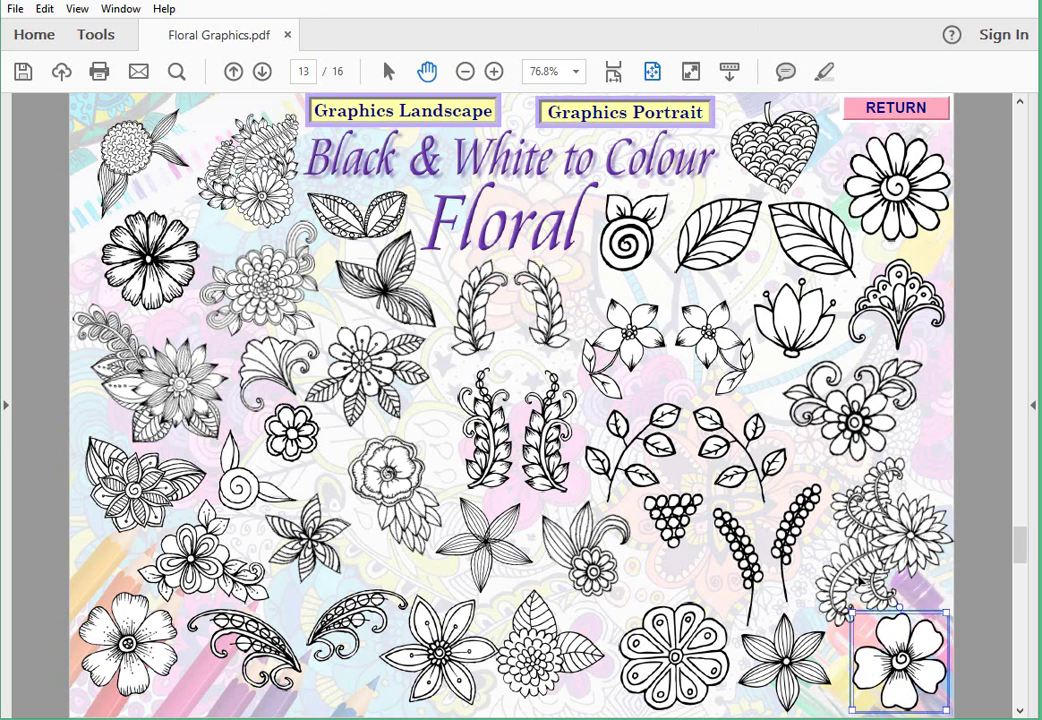
pyautogui.click(633, 126)
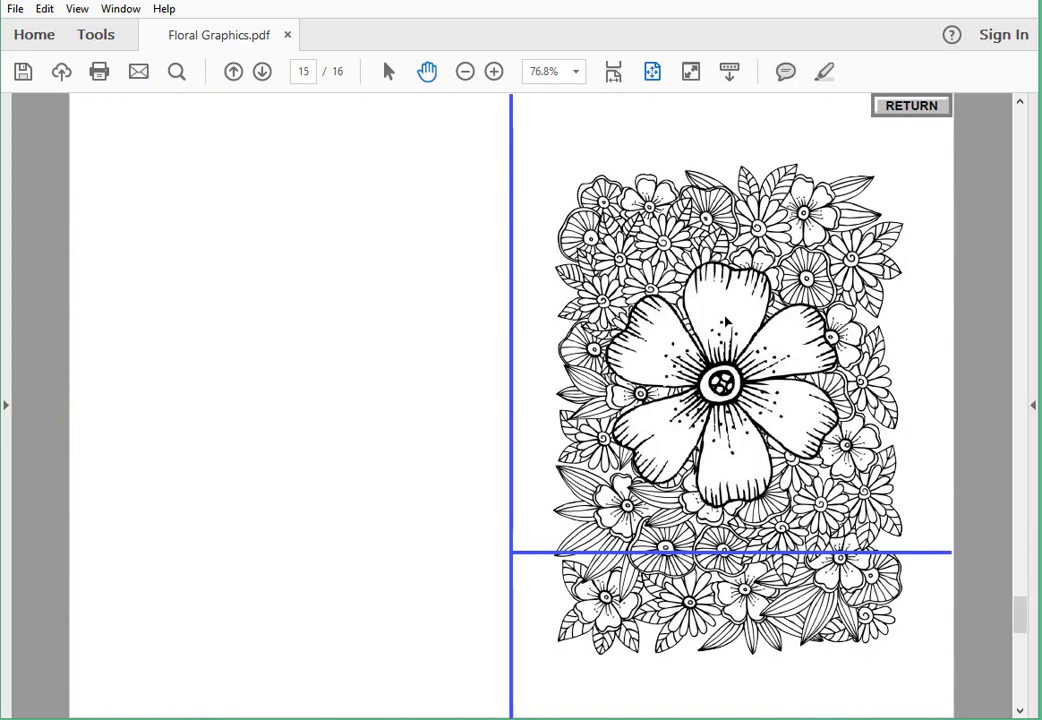
pyautogui.hotkey('ctrl', 'v')
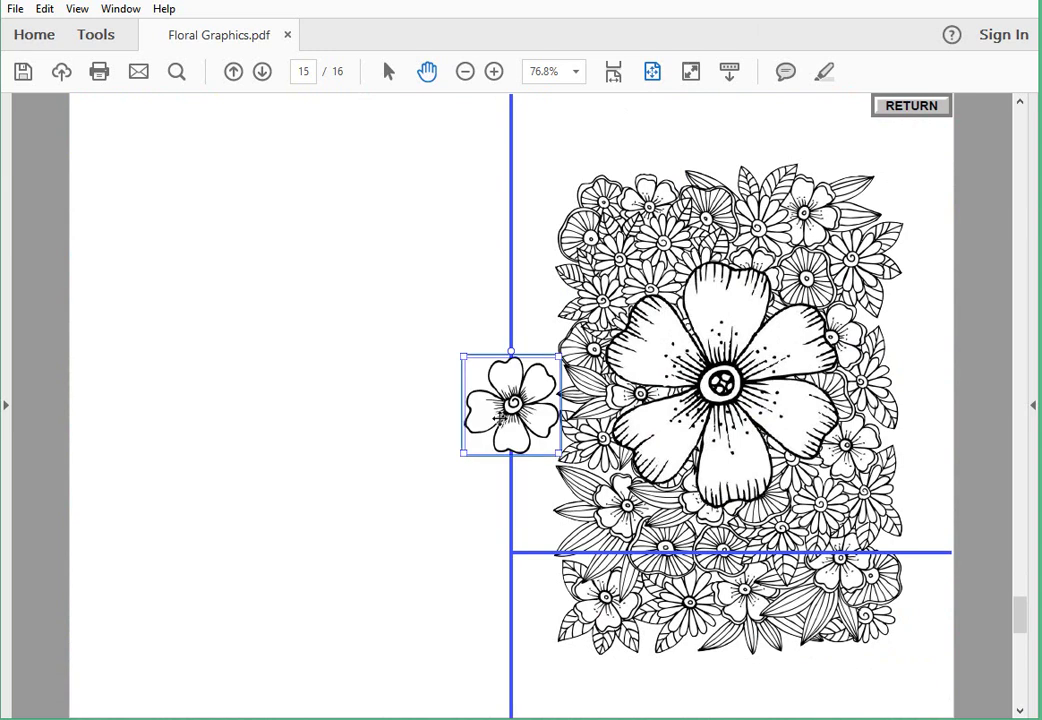
# Enlarge the five-petal flower over the floral block's upper-left corner, rotate it clockwise, and deselect it
pyautogui.moveTo(483, 406); pyautogui.dragTo(716, 284)
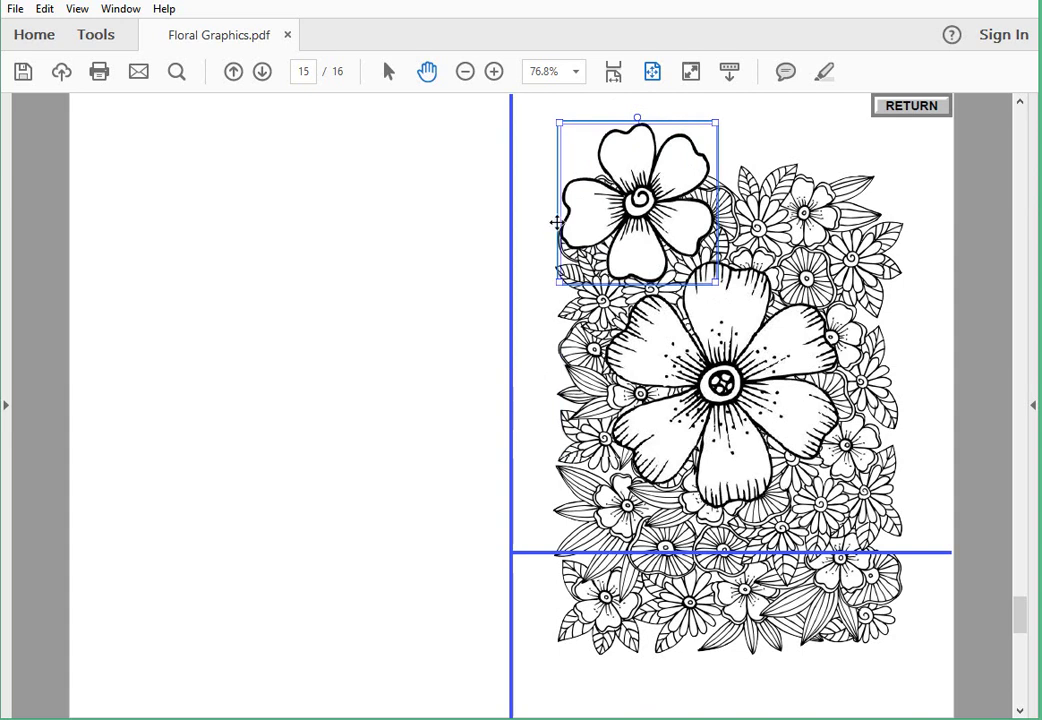
pyautogui.moveTo(637, 117); pyautogui.dragTo(697, 134)
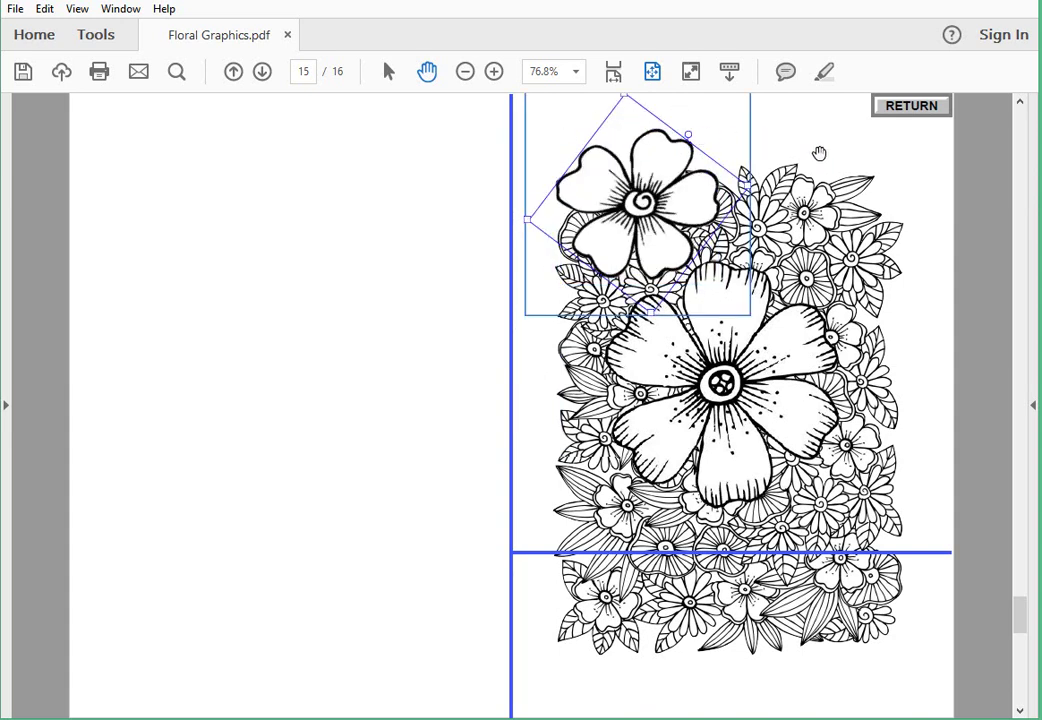
pyautogui.click(347, 242)
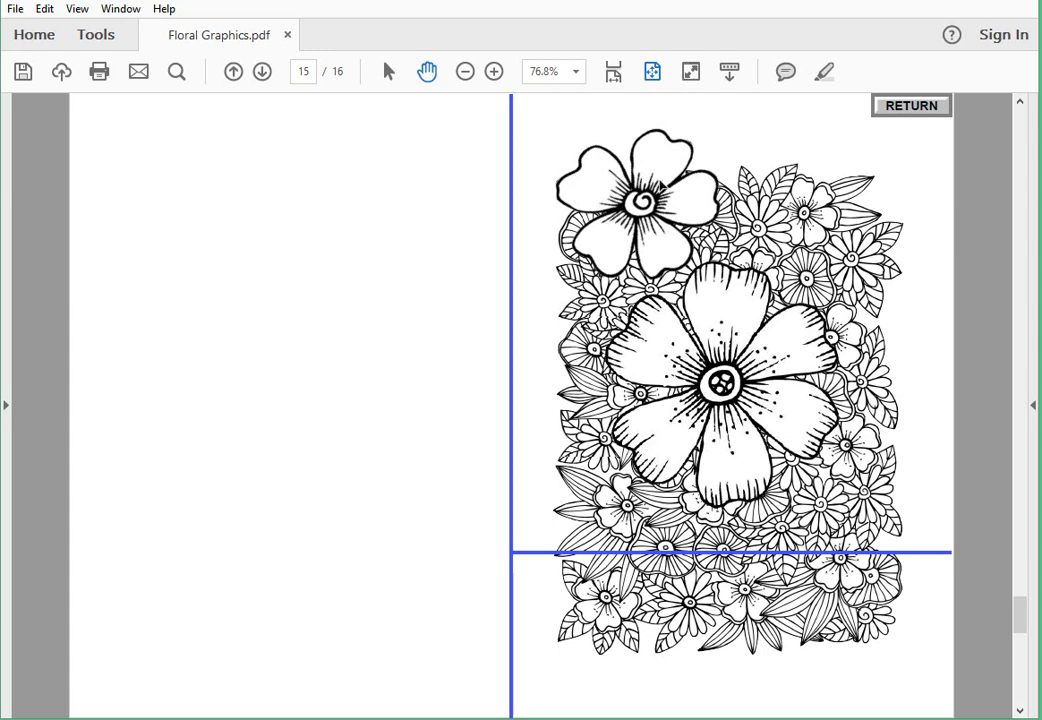
# Set the opacity of the five-petal flower at the floral block's upper-left corner to 40% and deselect it
pyautogui.click(627, 201)
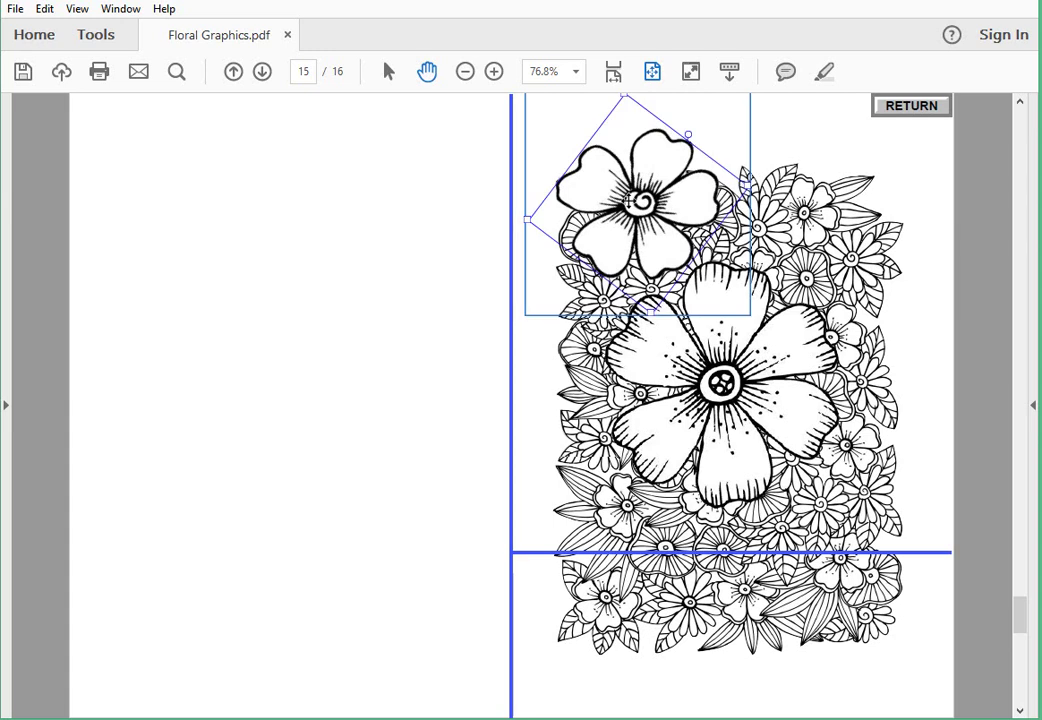
pyautogui.hotkey('ctrl', 'e')
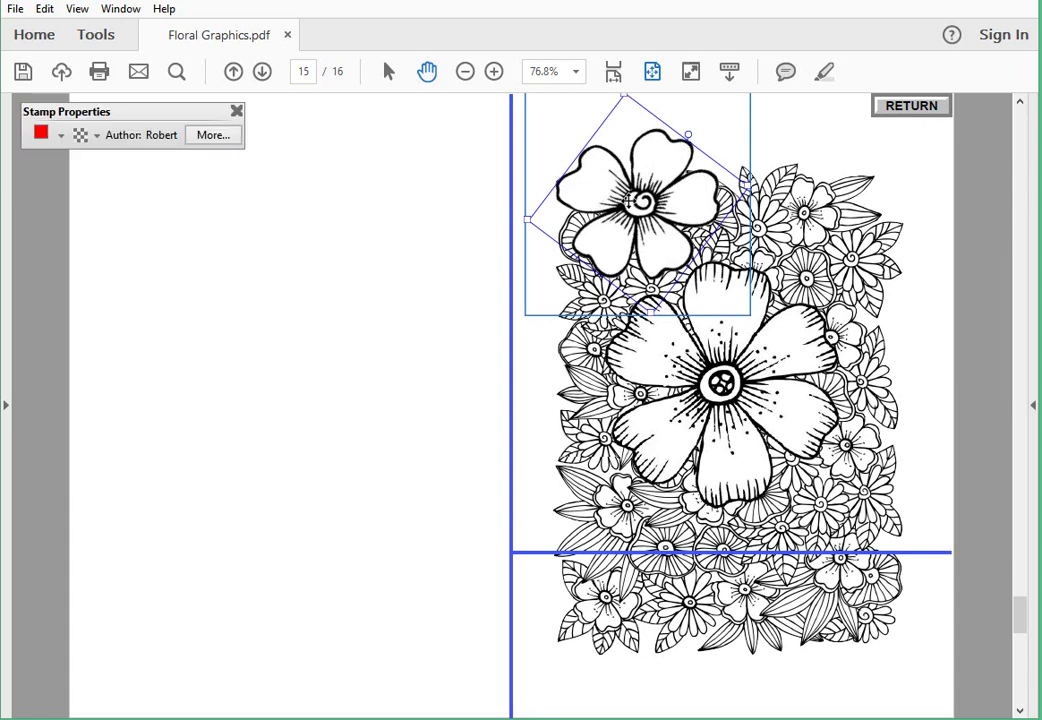
pyautogui.click(96, 140)
pyautogui.click(102, 242)
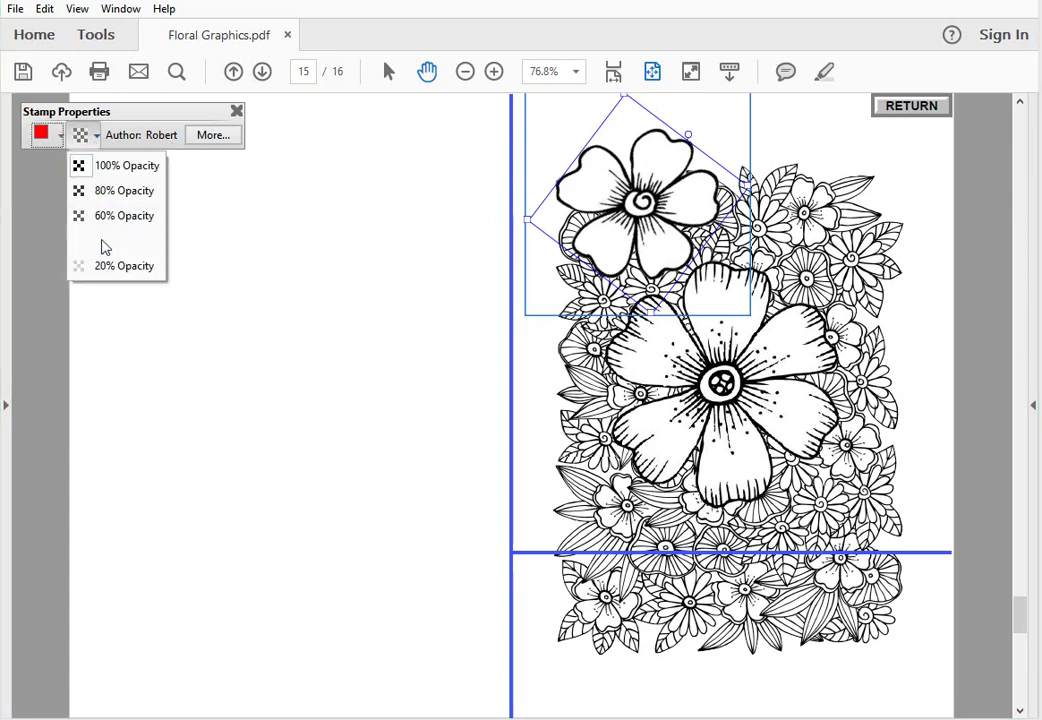
pyautogui.click(272, 260)
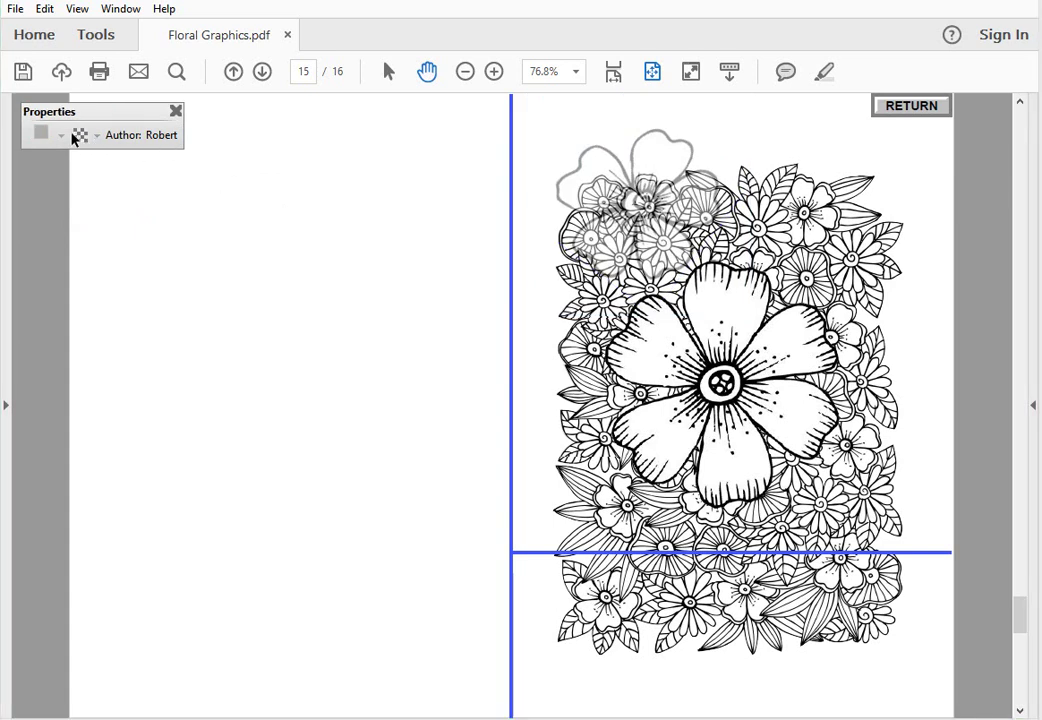
# Restore the five-petal flower to full opacity in its detailed stamp properties
pyautogui.click(608, 216)
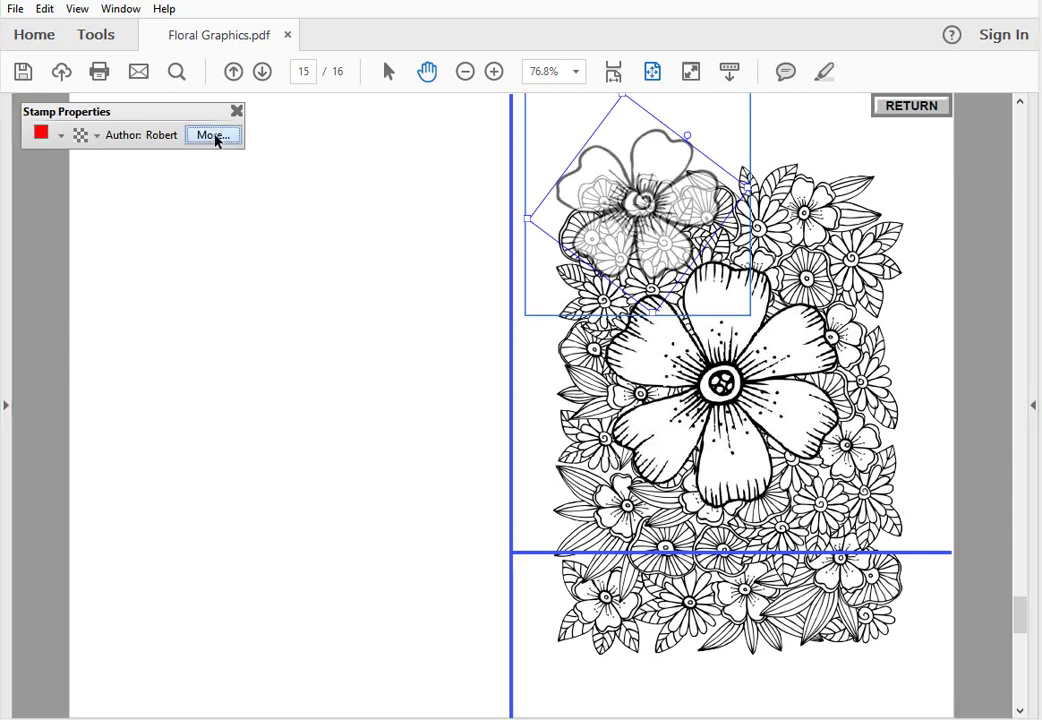
pyautogui.click(214, 140)
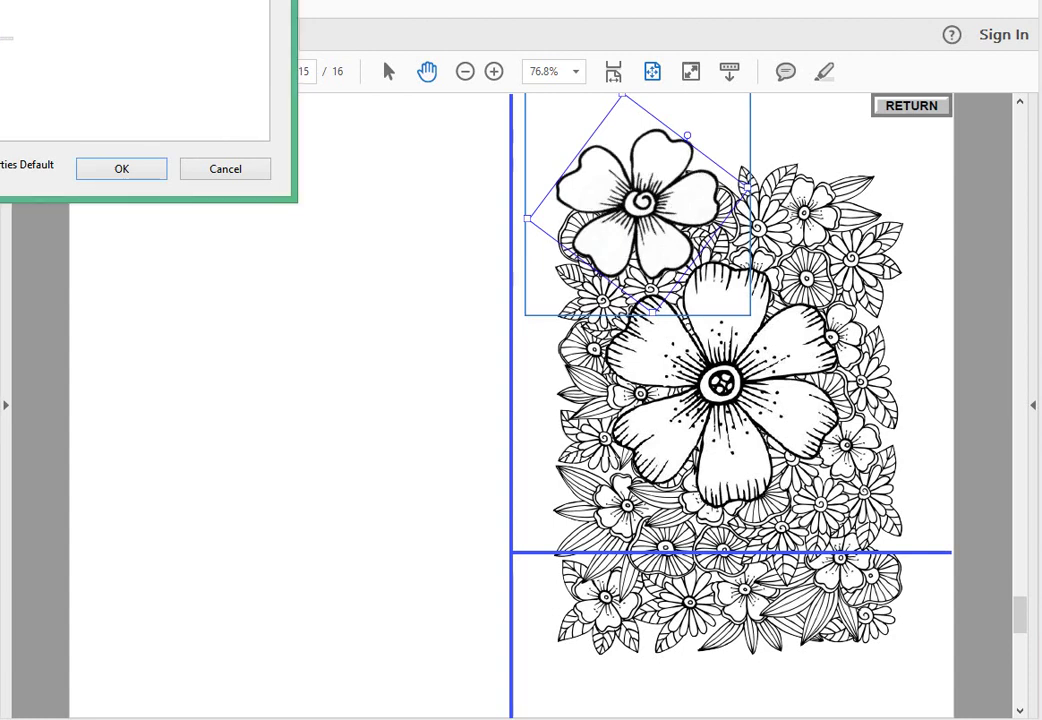
pyautogui.moveTo(0, 42); pyautogui.dragTo(18, 50)
pyautogui.click(131, 170)
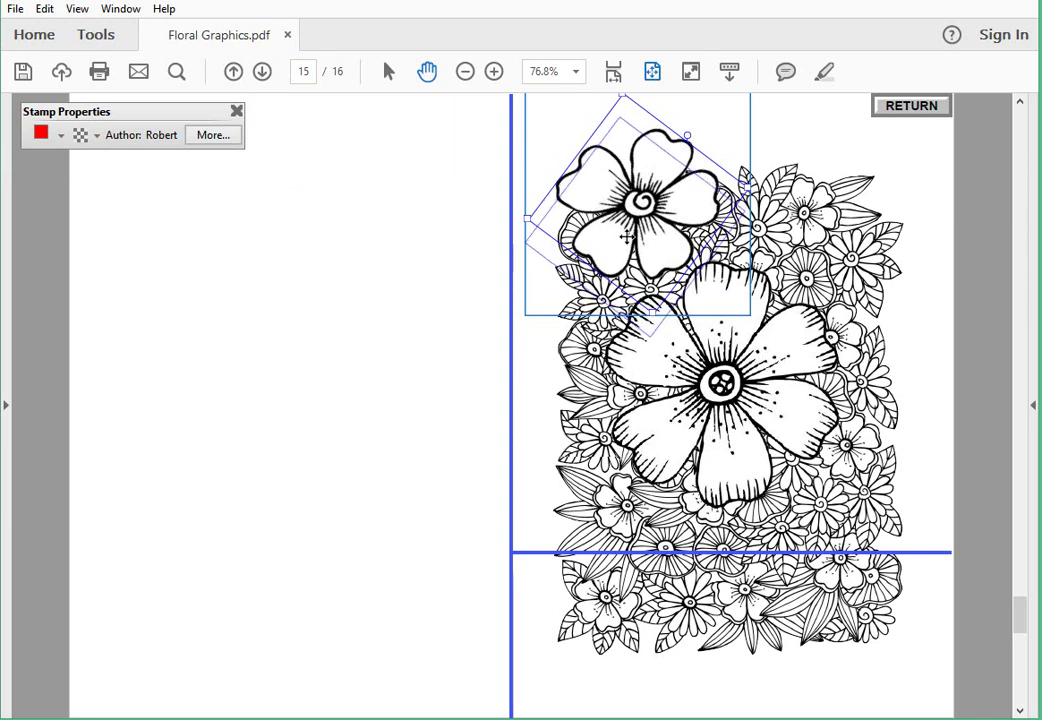
# Reposition the five-petal flower beyond the floral block's upper-left corner, near the vertical blue line, and dismiss the stamp properties bar
pyautogui.moveTo(628, 208); pyautogui.dragTo(625, 231)
pyautogui.click(237, 111)
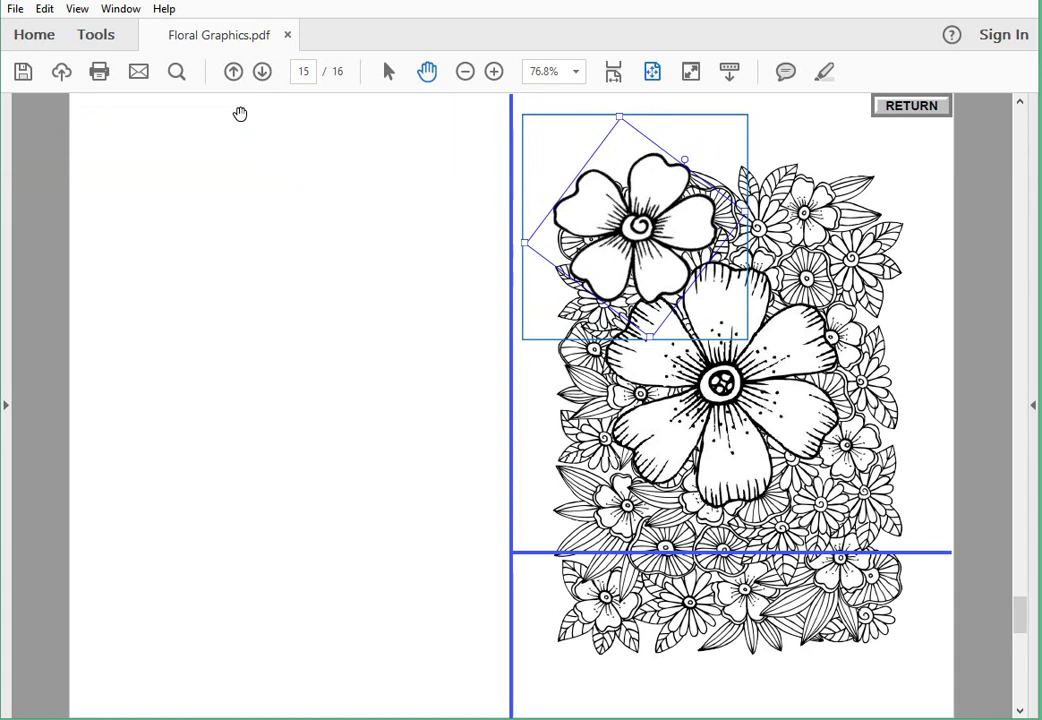
pyautogui.moveTo(640, 238)
pyautogui.mouseDown()
pyautogui.moveTo(629, 219)
pyautogui.moveTo(628, 229)
pyautogui.mouseUp()
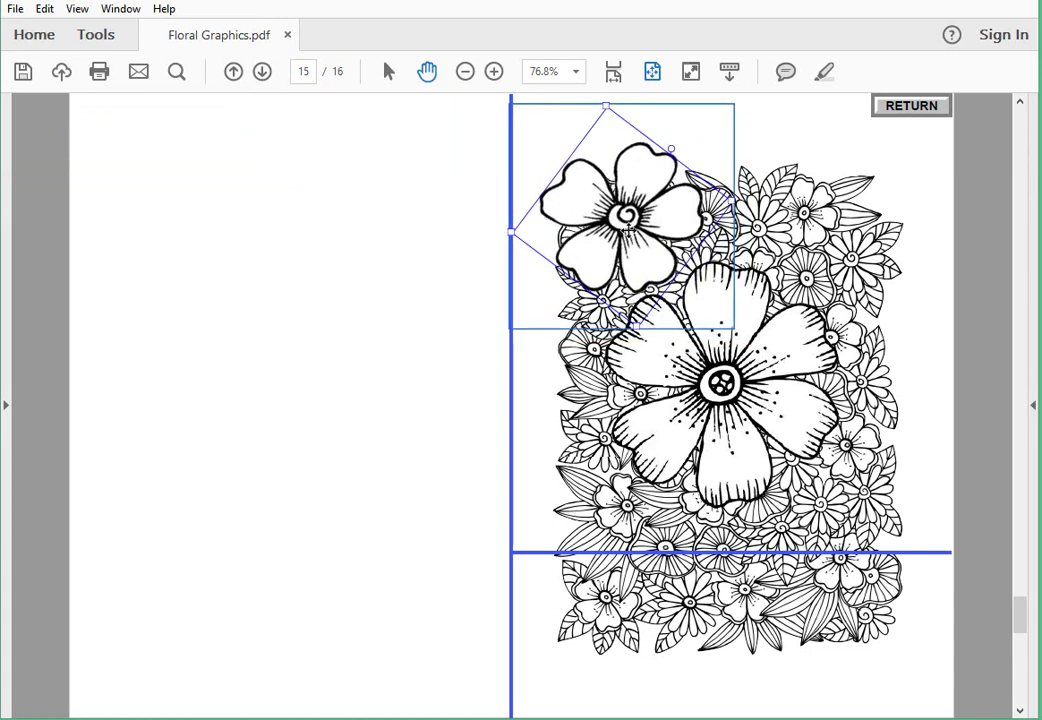
pyautogui.moveTo(627, 230); pyautogui.dragTo(618, 238)
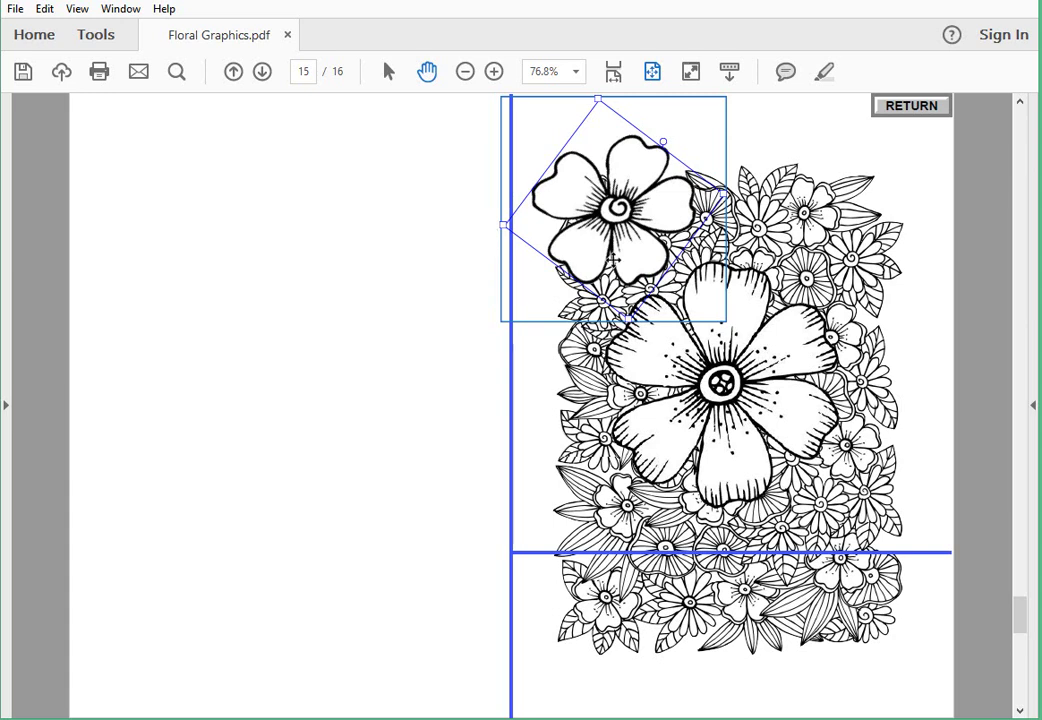
# Cut the floral block, paste it back onto the page, and shift it slightly right across the vertical blue line
pyautogui.click(822, 261)
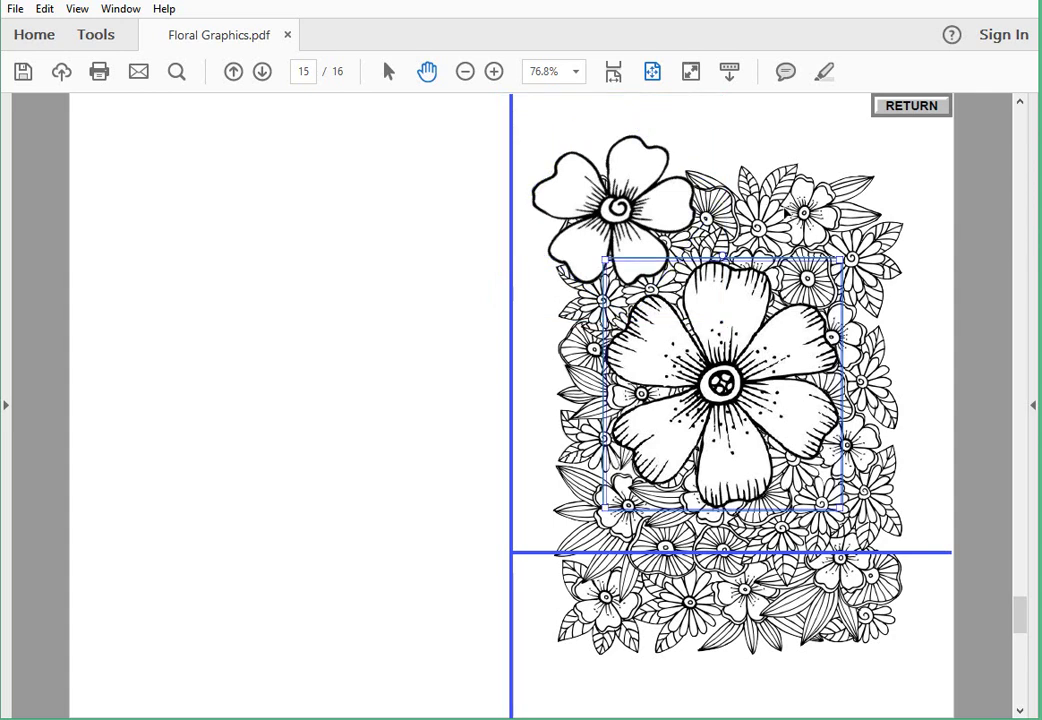
pyautogui.click(785, 211)
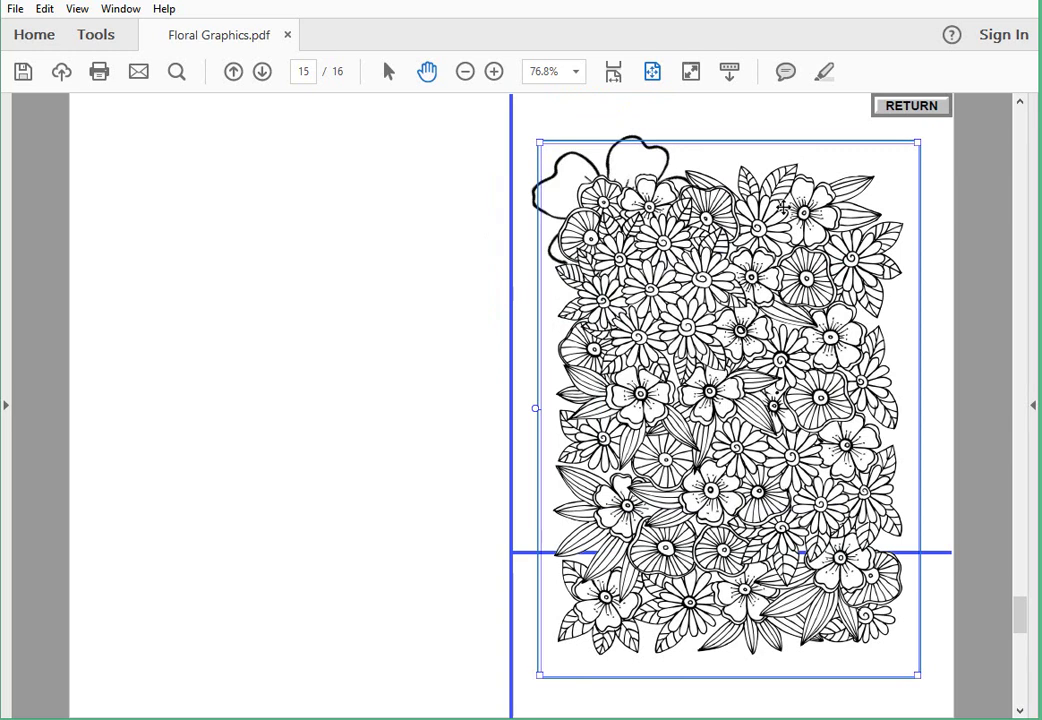
pyautogui.hotkey('ctrl', 'x')
pyautogui.hotkey('ctrl', 'v')
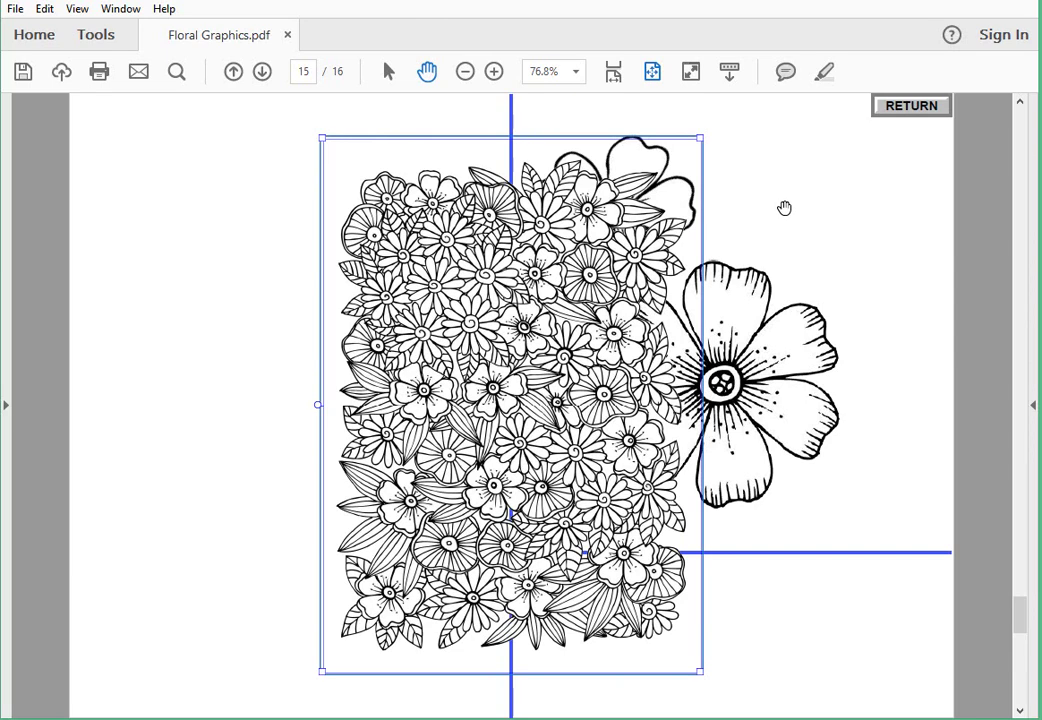
pyautogui.moveTo(563, 285); pyautogui.dragTo(603, 273)
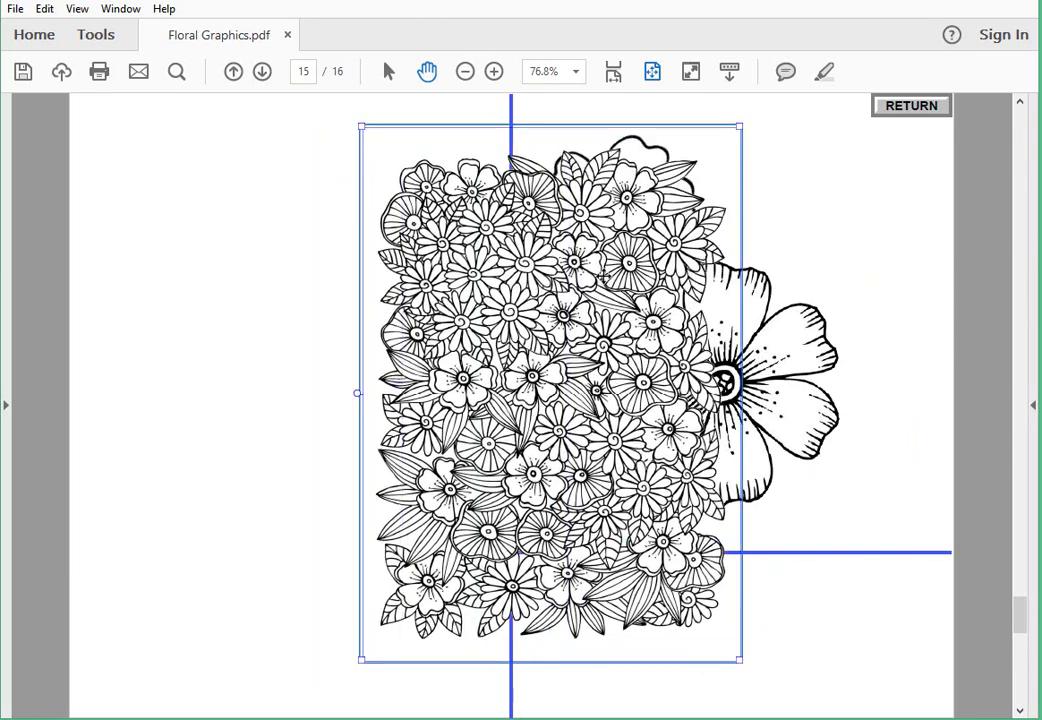
# Move the floral block back to the right half of the page and place the six-petal flower over its centre
pyautogui.click(785, 376)
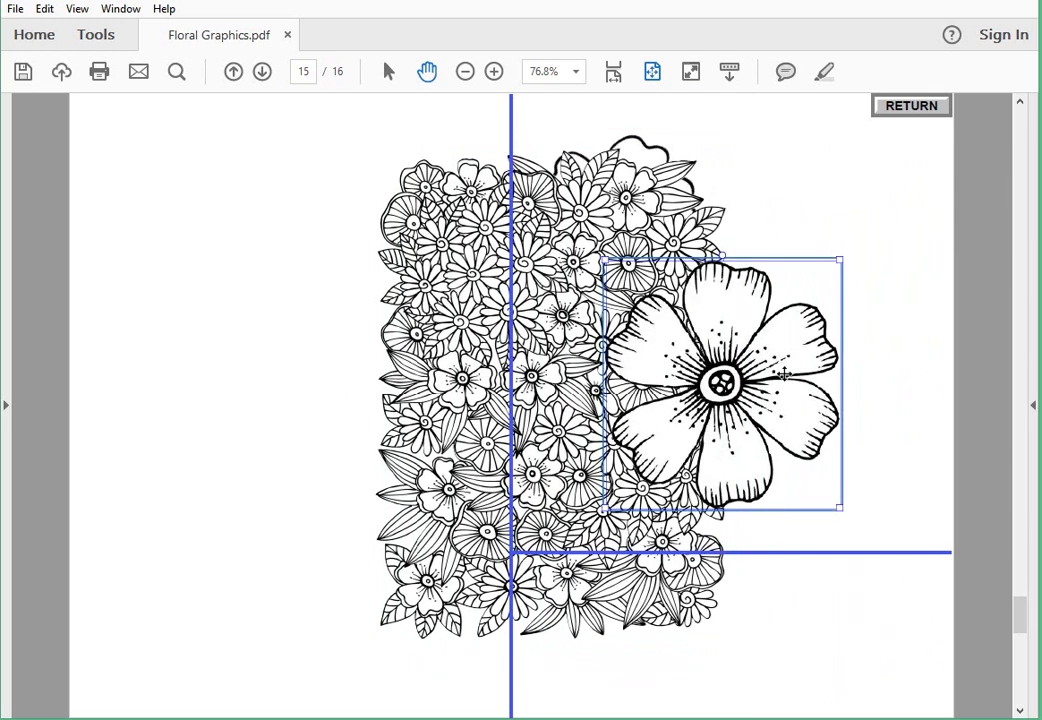
pyautogui.moveTo(785, 374); pyautogui.dragTo(573, 394)
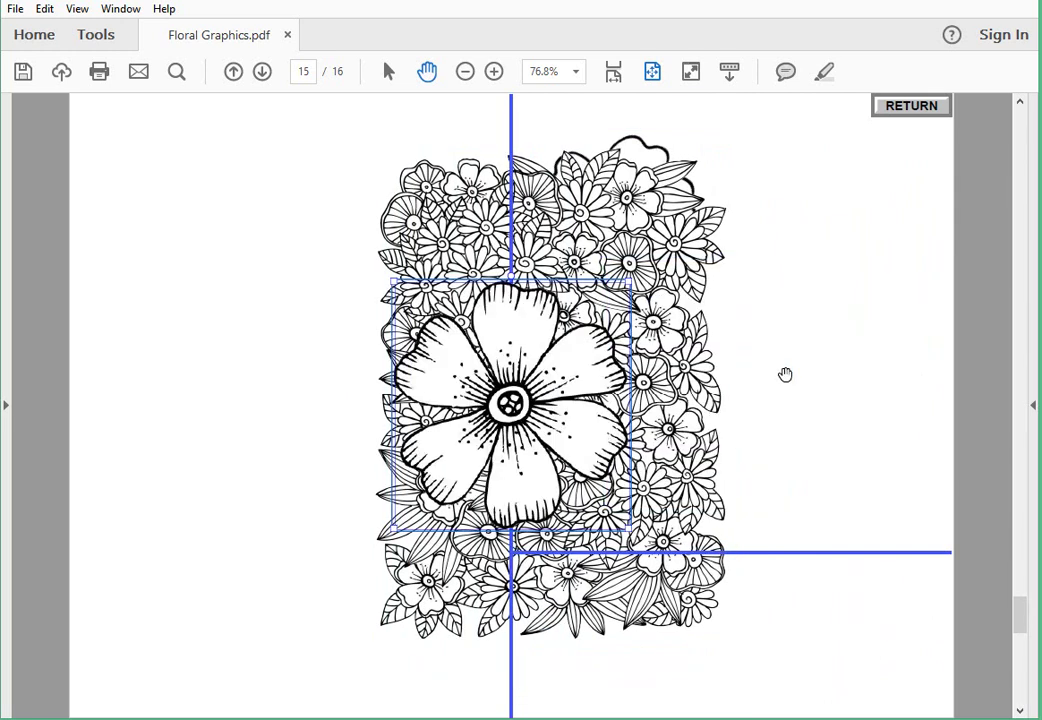
pyautogui.moveTo(675, 246); pyautogui.dragTo(854, 262)
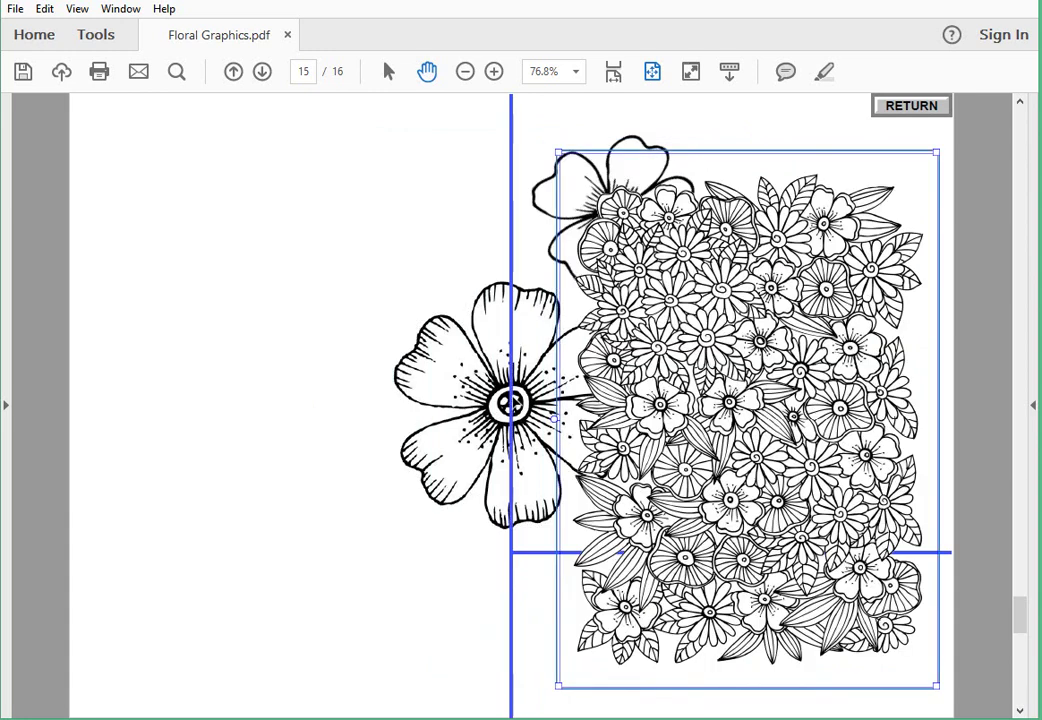
pyautogui.click(510, 403)
pyautogui.moveTo(510, 401); pyautogui.dragTo(745, 370)
# Move the five-petal flower further down-left so its outer petal crosses the vertical blue line beside the floral block's upper-left corner
pyautogui.click(560, 198)
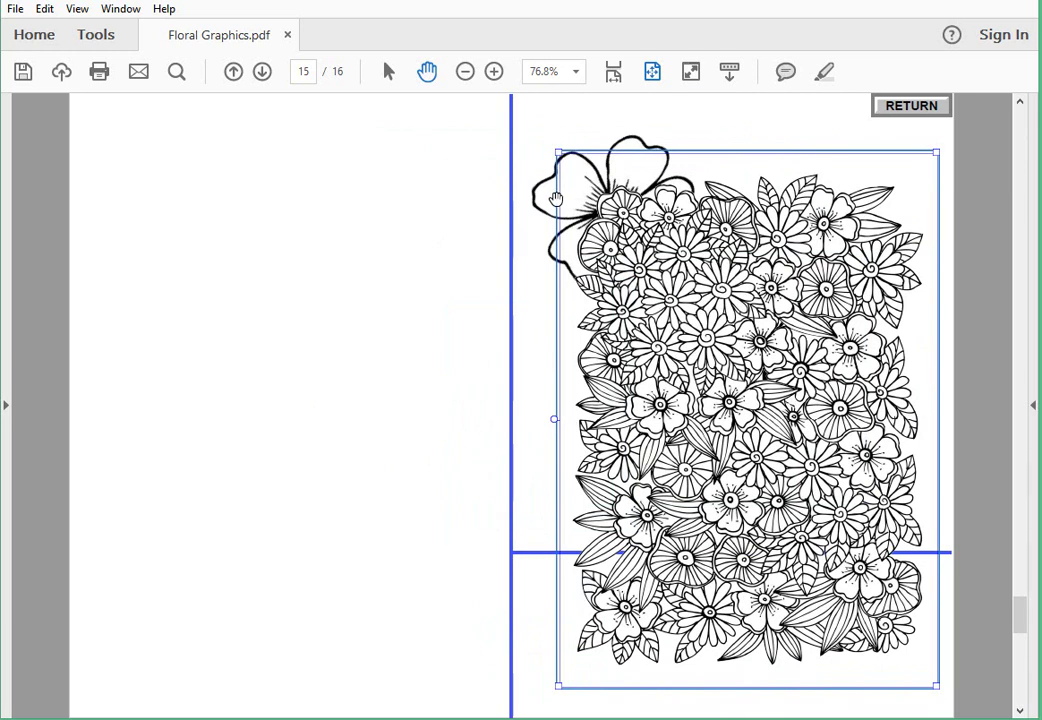
pyautogui.click(556, 198)
pyautogui.moveTo(528, 205); pyautogui.dragTo(498, 224)
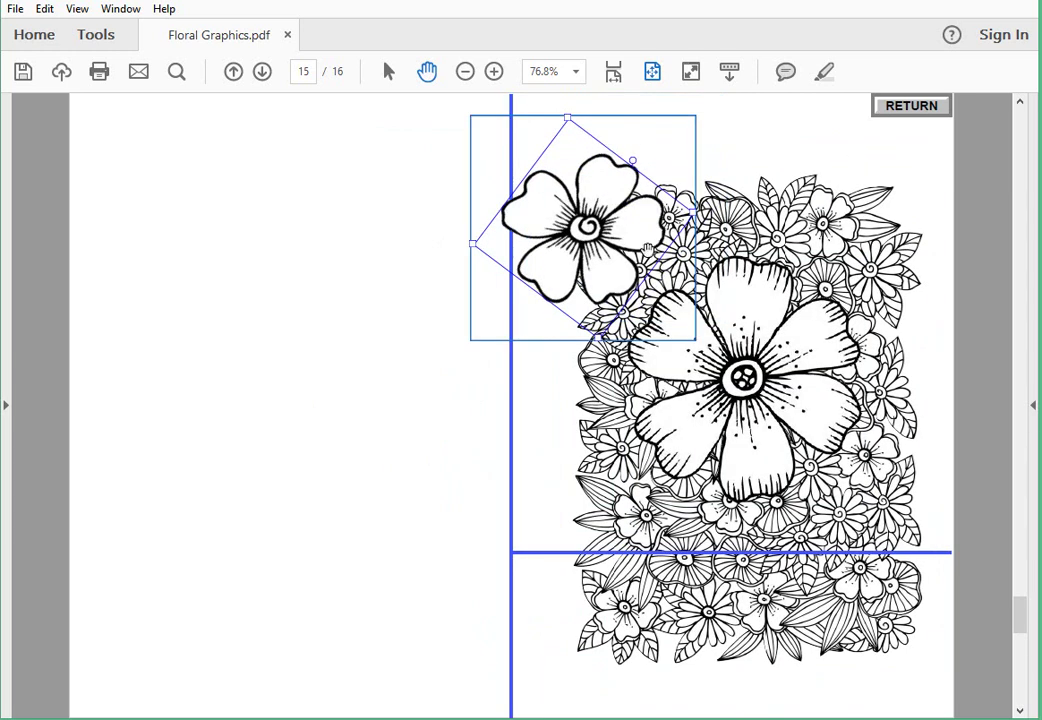
# Select the floral block, the six-petal flower and the five-petal flower in turn to examine how they stack over each other
pyautogui.click(770, 153)
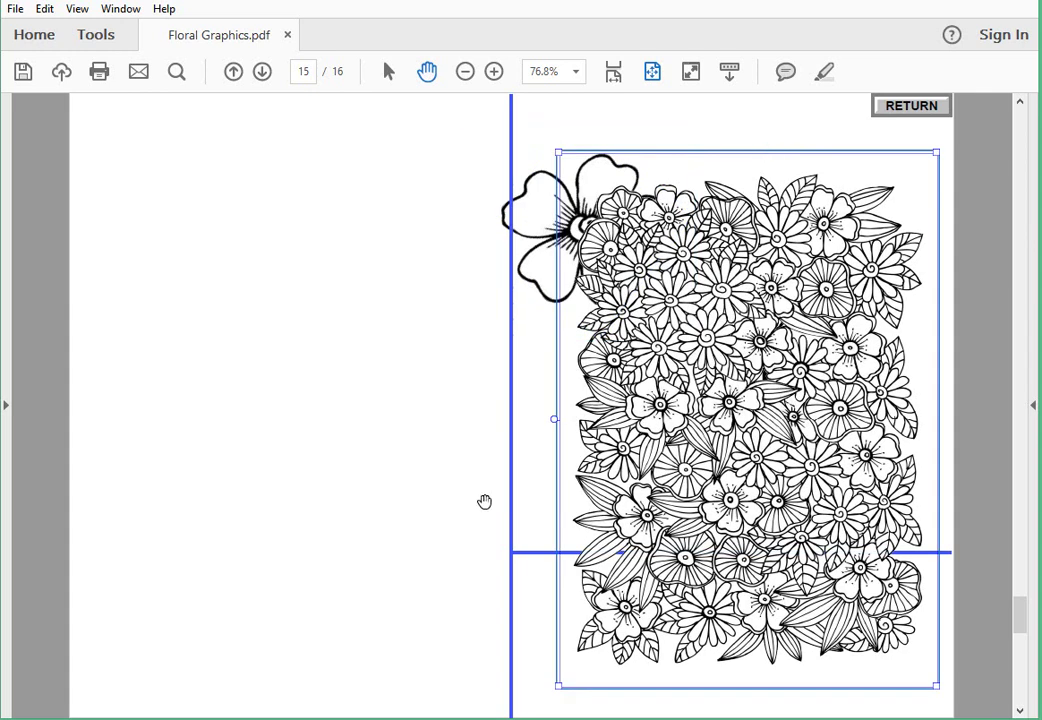
pyautogui.click(673, 409)
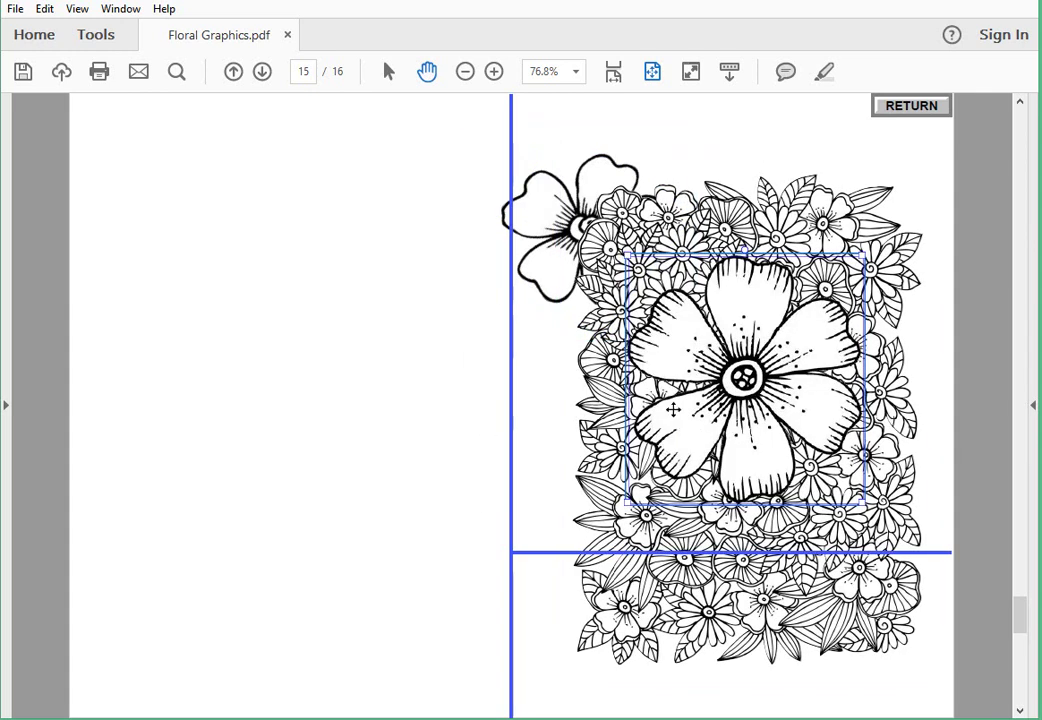
pyautogui.click(548, 691)
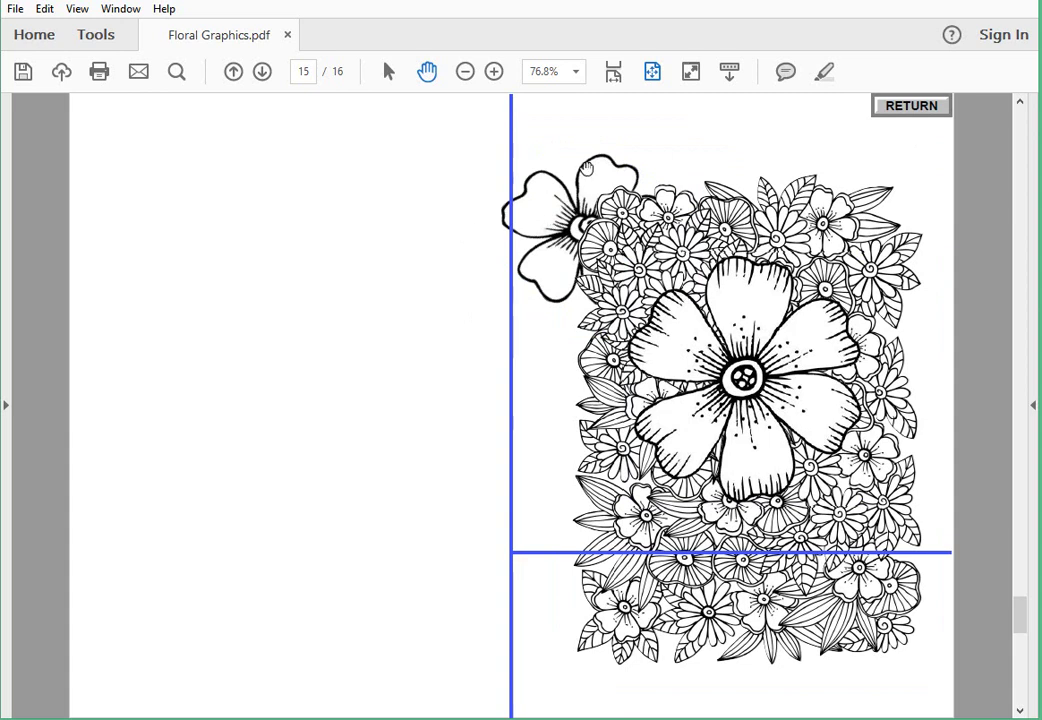
pyautogui.click(574, 200)
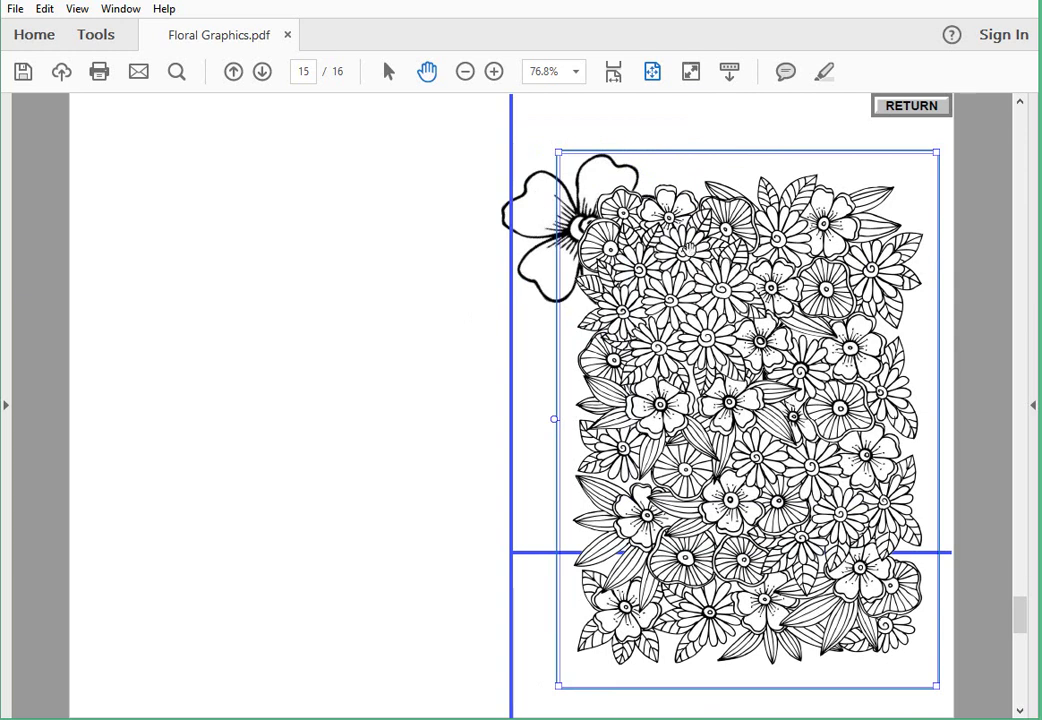
pyautogui.click(521, 223)
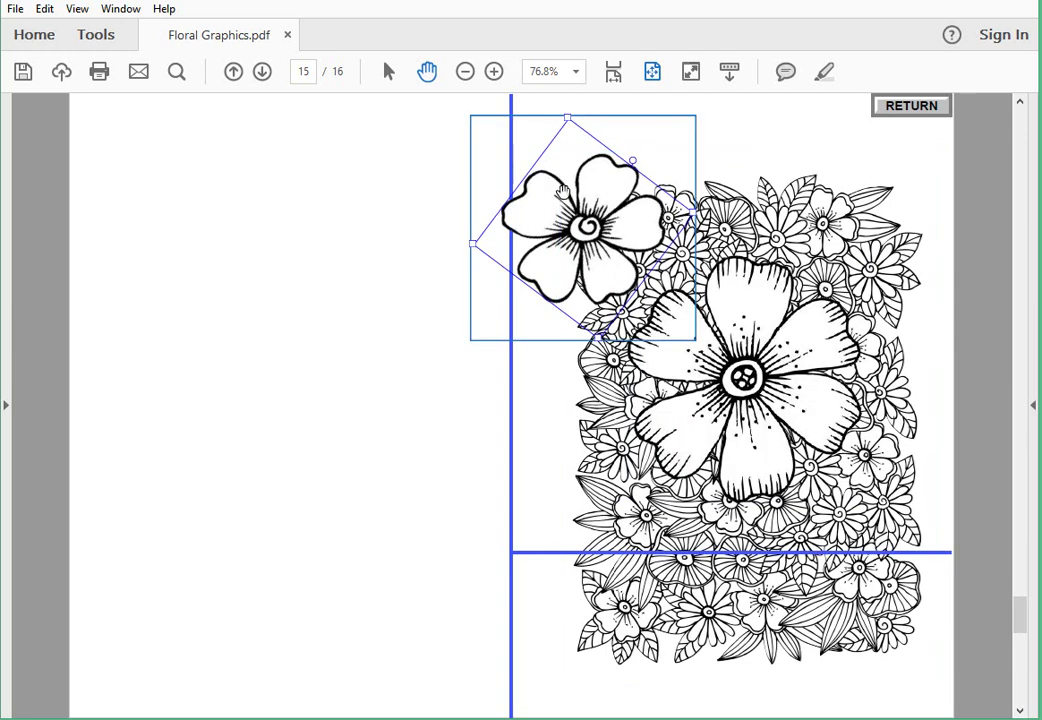
pyautogui.click(725, 400)
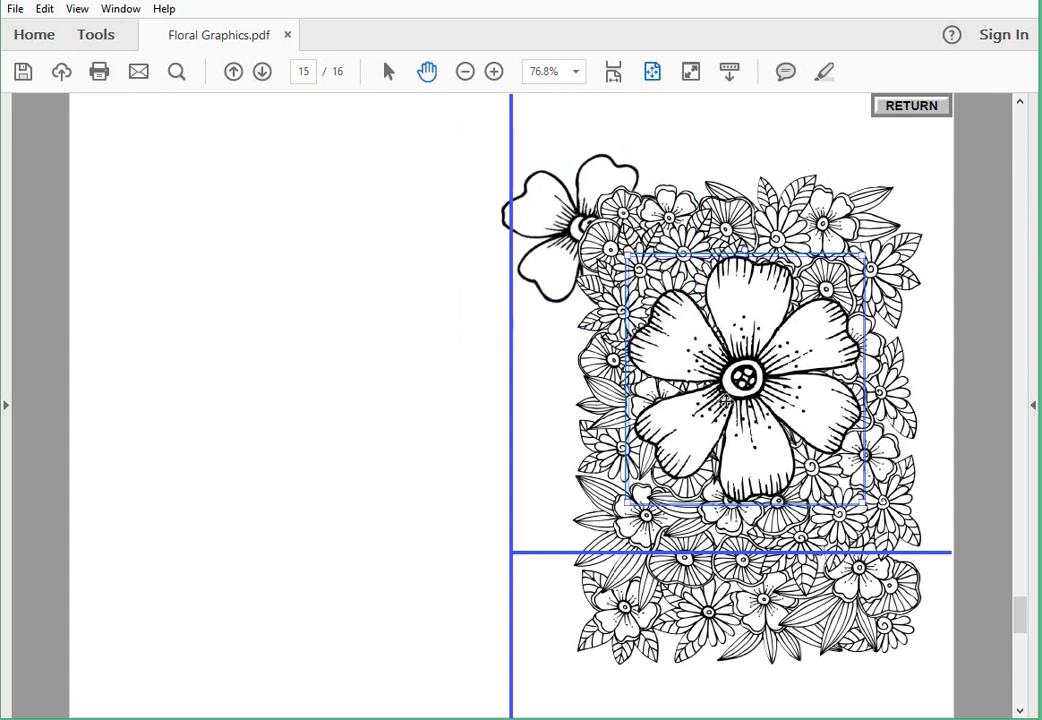
pyautogui.click(551, 402)
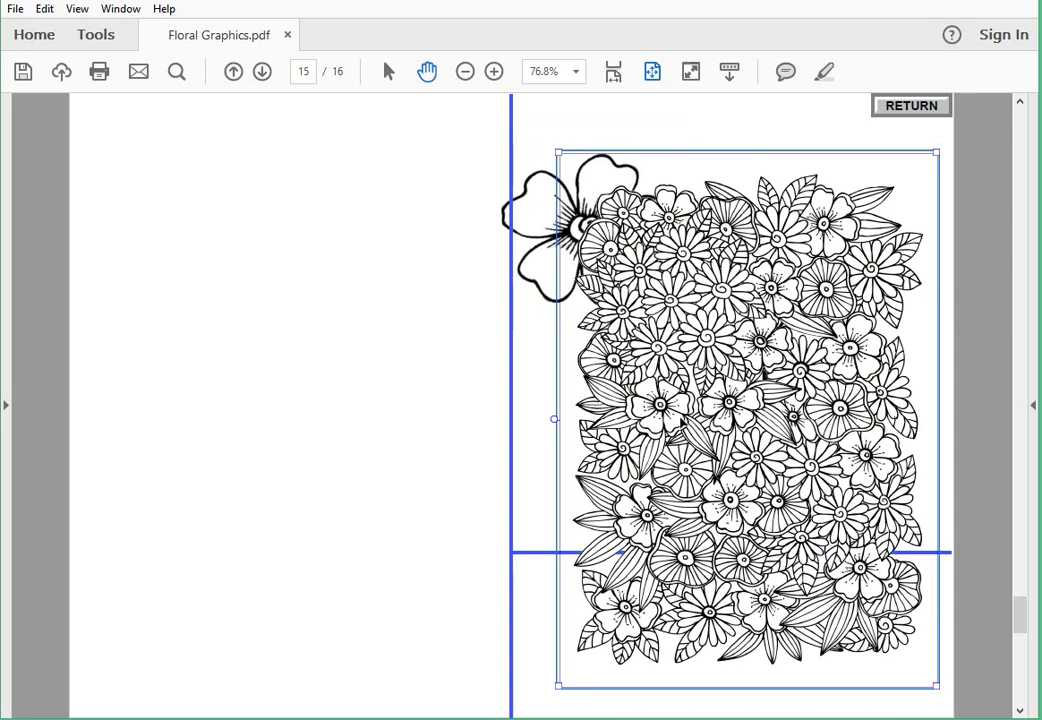
pyautogui.click(574, 576)
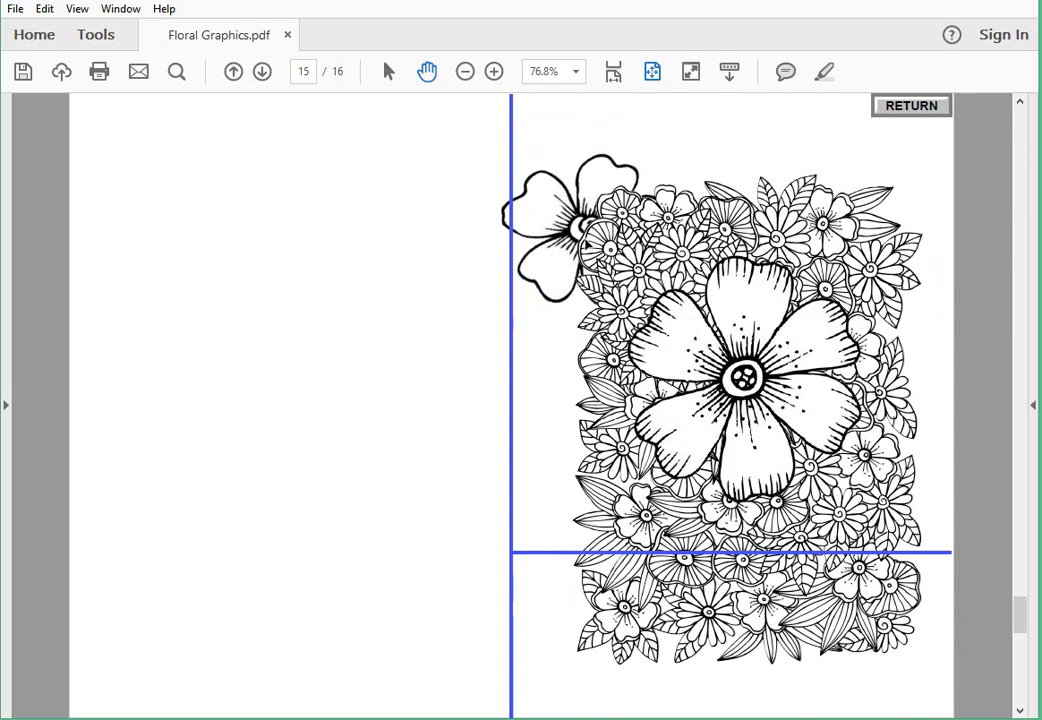
pyautogui.click(615, 238)
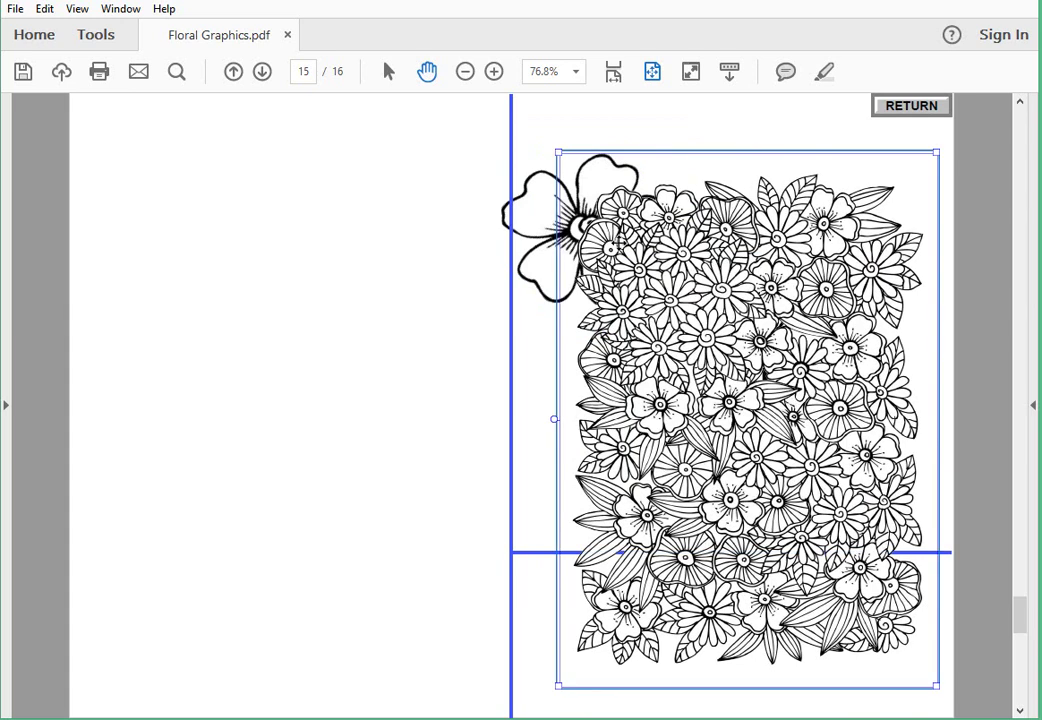
pyautogui.click(526, 209)
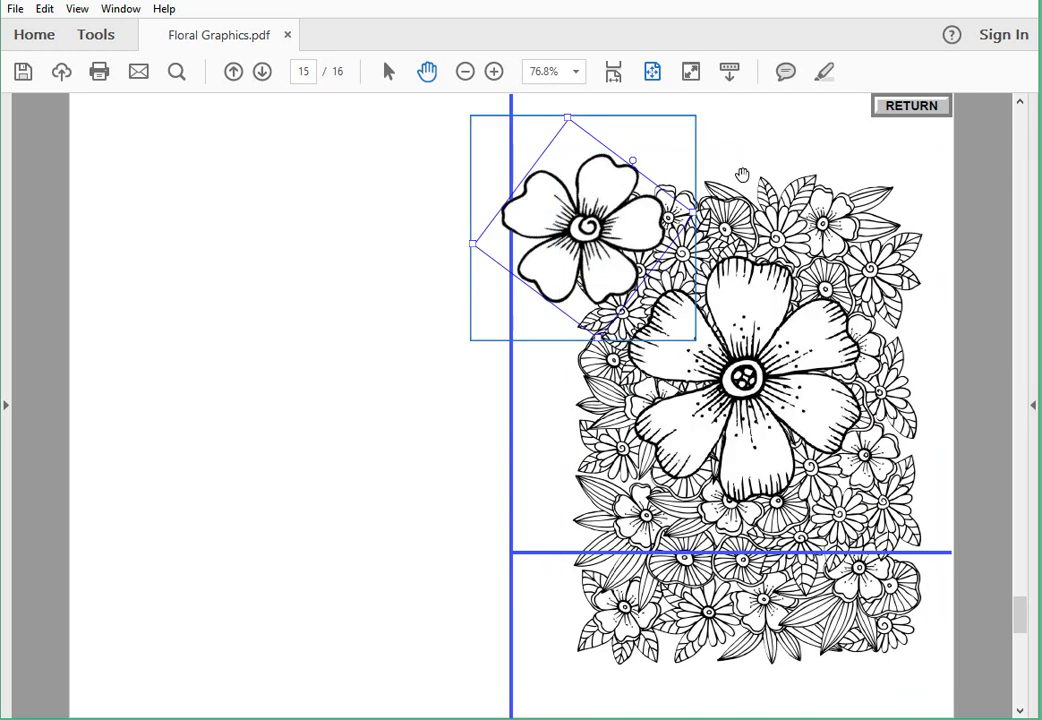
pyautogui.click(771, 150)
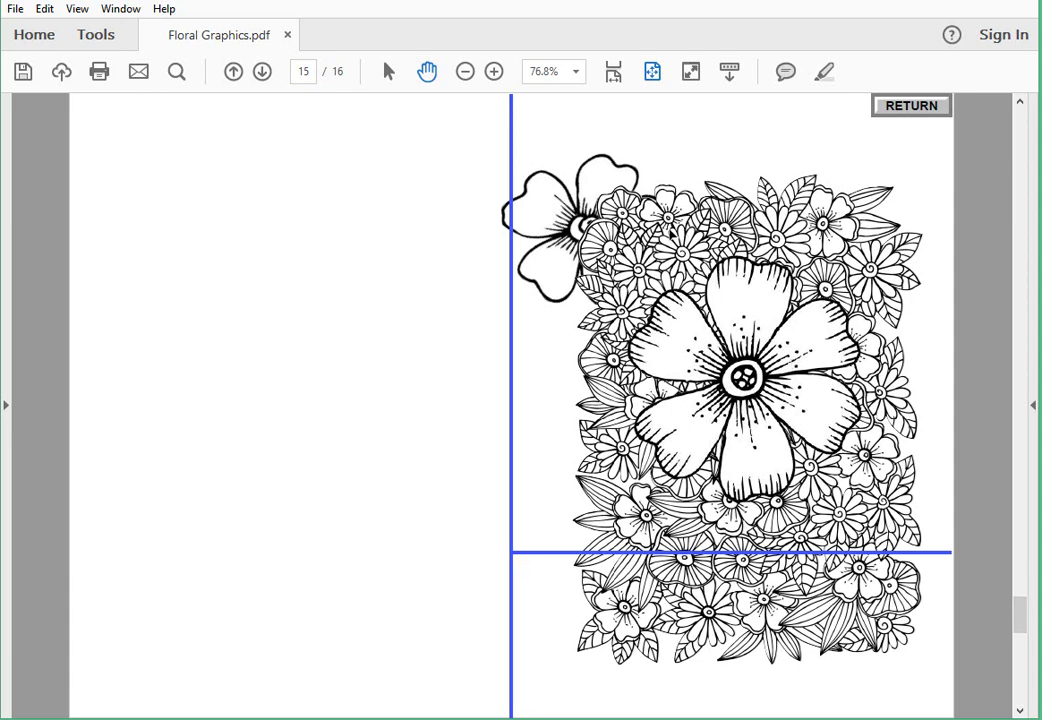
# Rotate the floral block a quarter turn counterclockwise to landscape and move the six-petal flower down over its lower edge
pyautogui.click(658, 230)
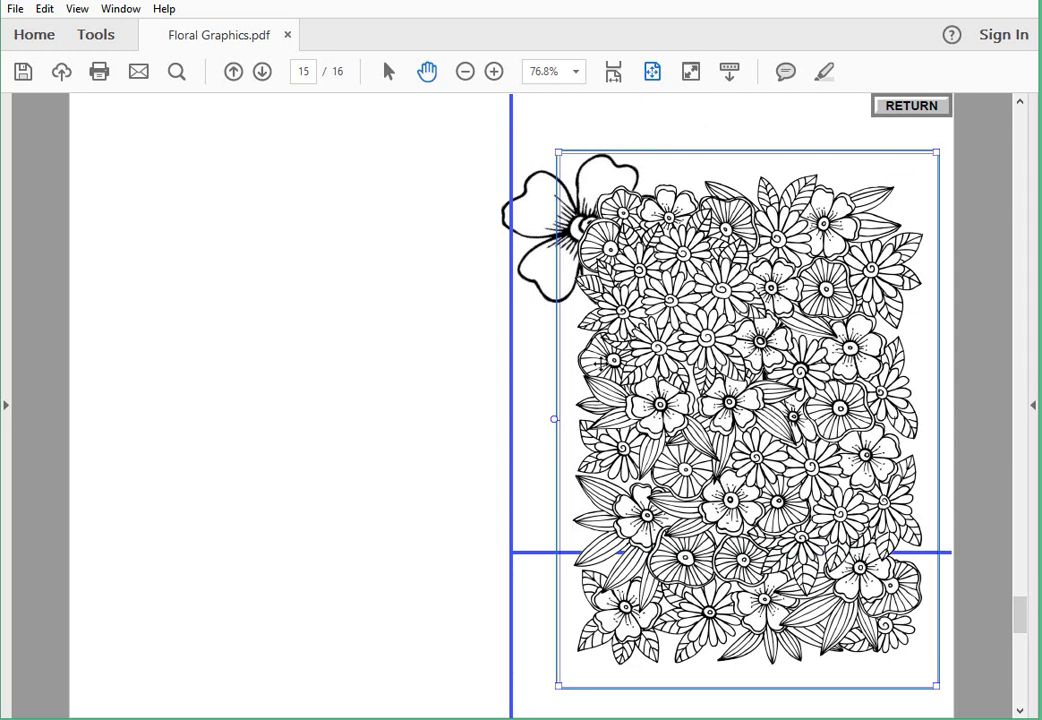
pyautogui.moveTo(550, 419); pyautogui.dragTo(614, 257)
pyautogui.moveTo(744, 413); pyautogui.dragTo(692, 538)
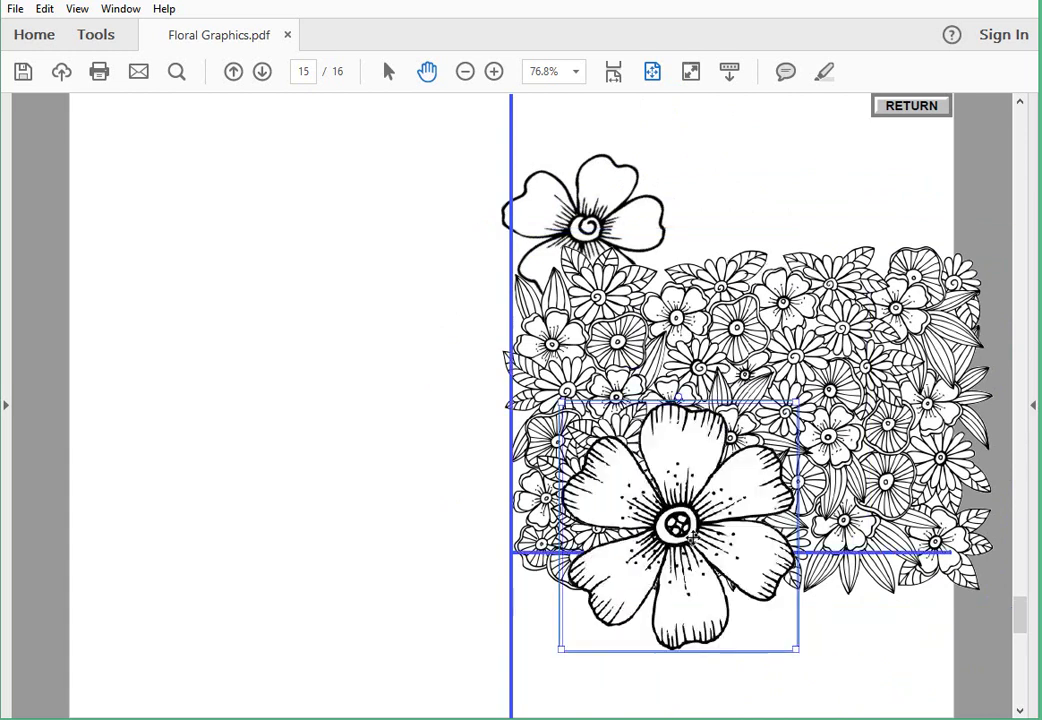
# Shrink the landscape floral block towards its lower-right corner and select the six-petal flower overlapping it
pyautogui.click(752, 254)
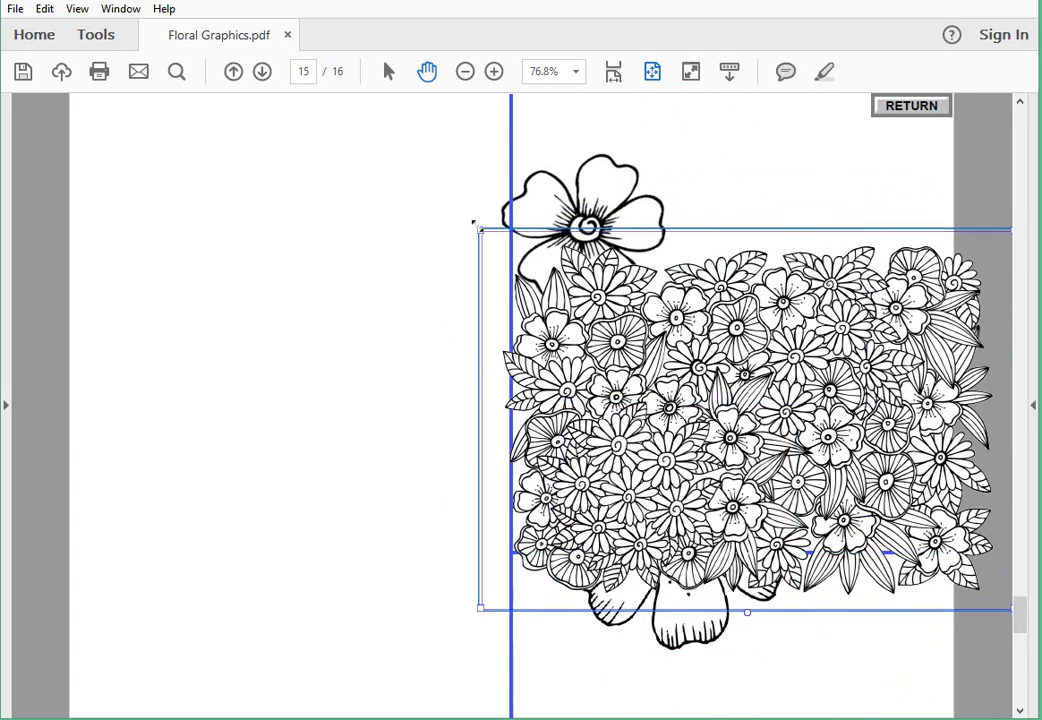
pyautogui.moveTo(478, 228); pyautogui.dragTo(640, 388)
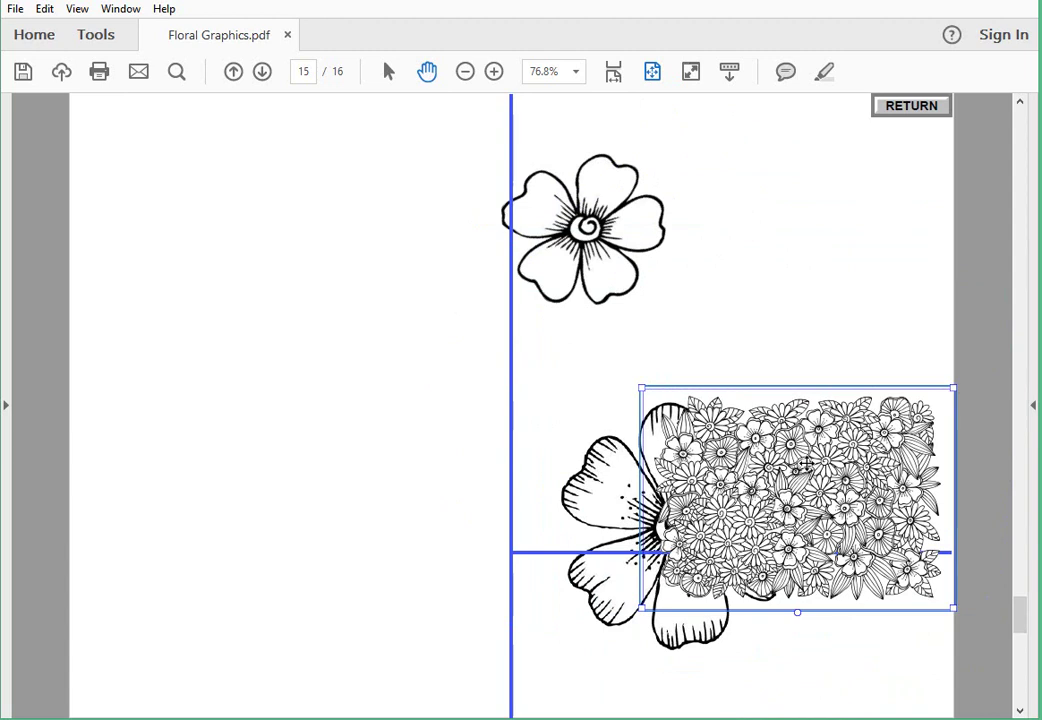
pyautogui.click(600, 480)
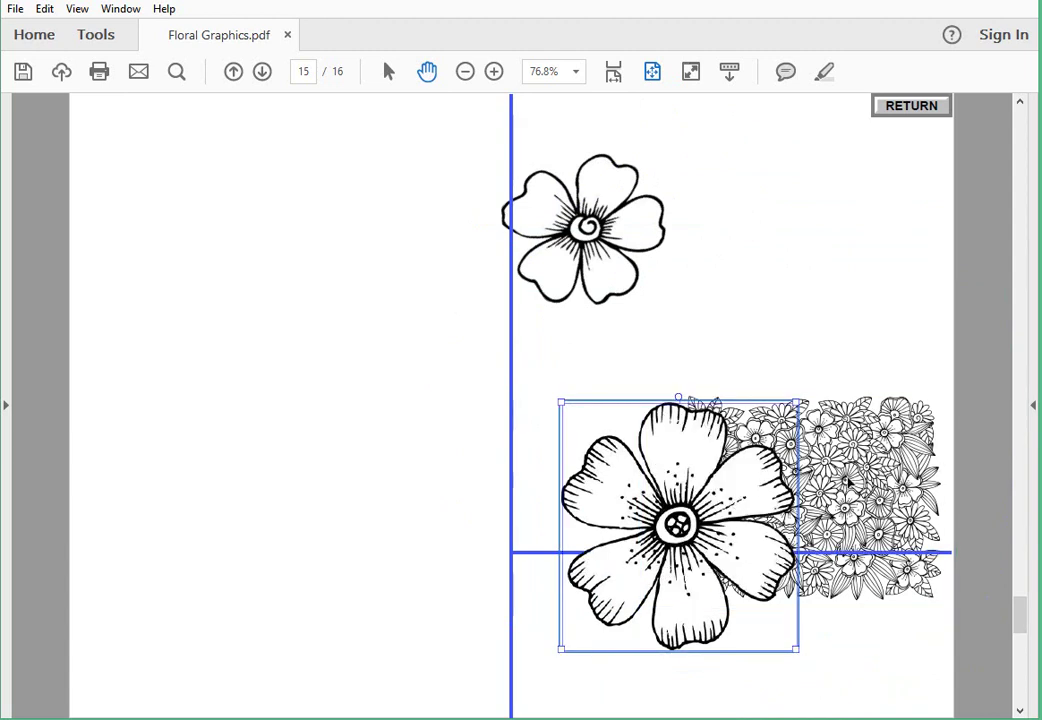
# Move the six-petal flower up against the five-petal flower and move the floral block down beside the vertical blue line
pyautogui.click(775, 510)
pyautogui.moveTo(773, 476); pyautogui.dragTo(770, 289)
pyautogui.click(758, 520)
pyautogui.moveTo(758, 520); pyautogui.dragTo(699, 594)
pyautogui.moveTo(652, 648)
pyautogui.mouseDown()
pyautogui.moveTo(819, 621)
pyautogui.moveTo(666, 618)
pyautogui.moveTo(640, 628)
pyautogui.mouseUp()
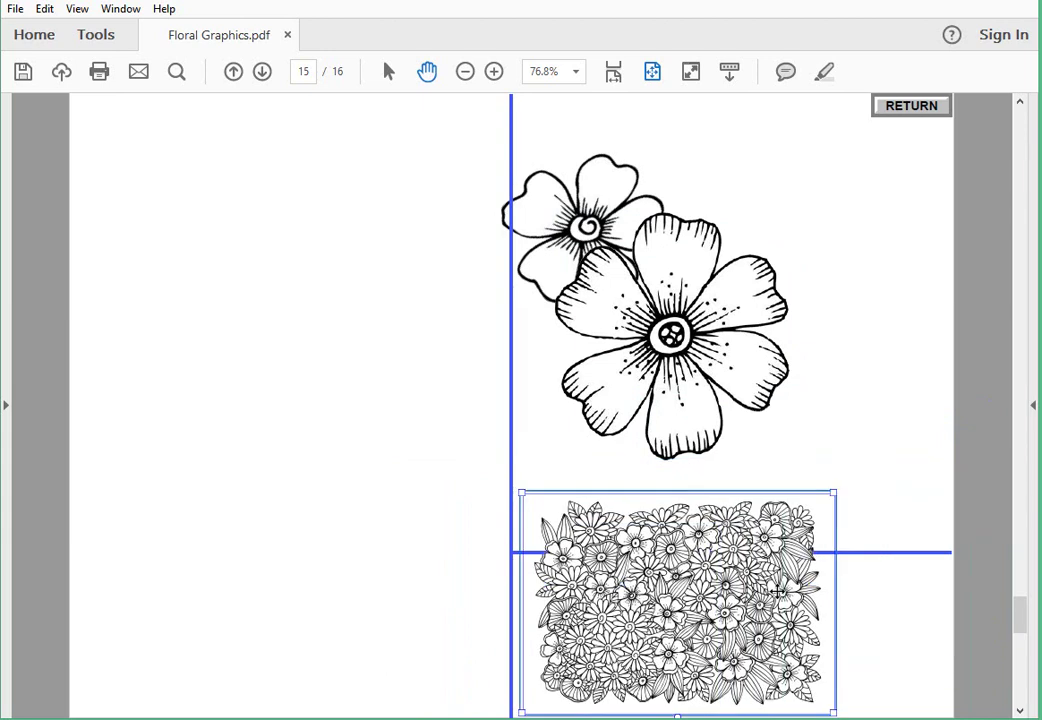
# Enlarge the floral block towards its upper-right corner until it nearly spans the card panel's width
pyautogui.click(836, 491)
pyautogui.click(715, 568)
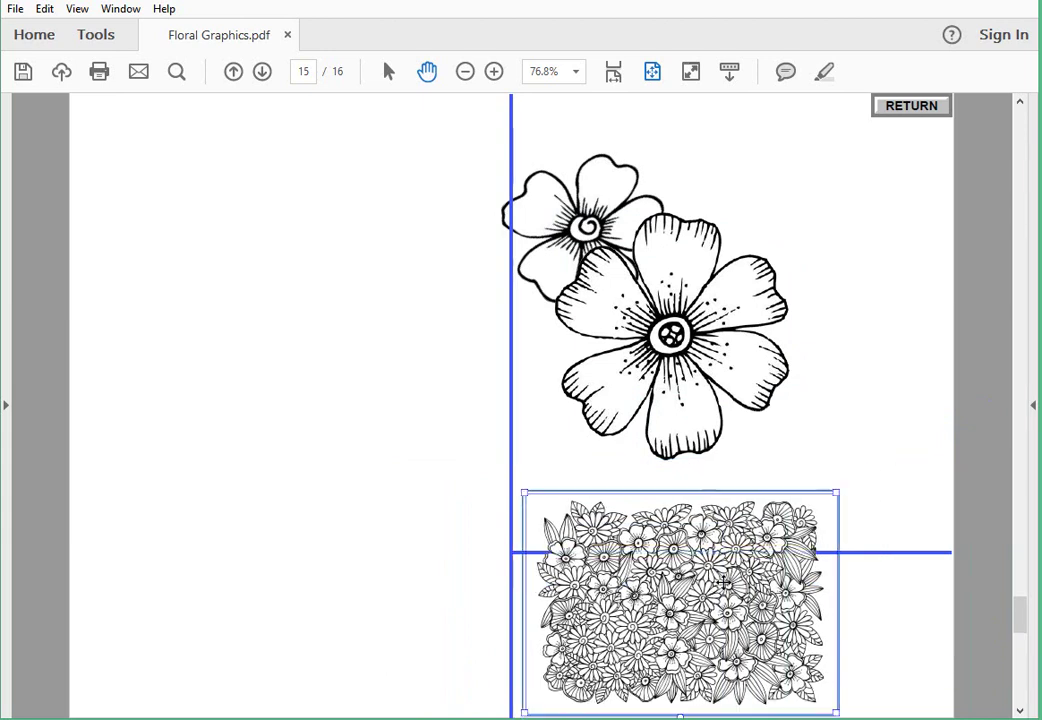
pyautogui.moveTo(836, 496); pyautogui.dragTo(988, 421)
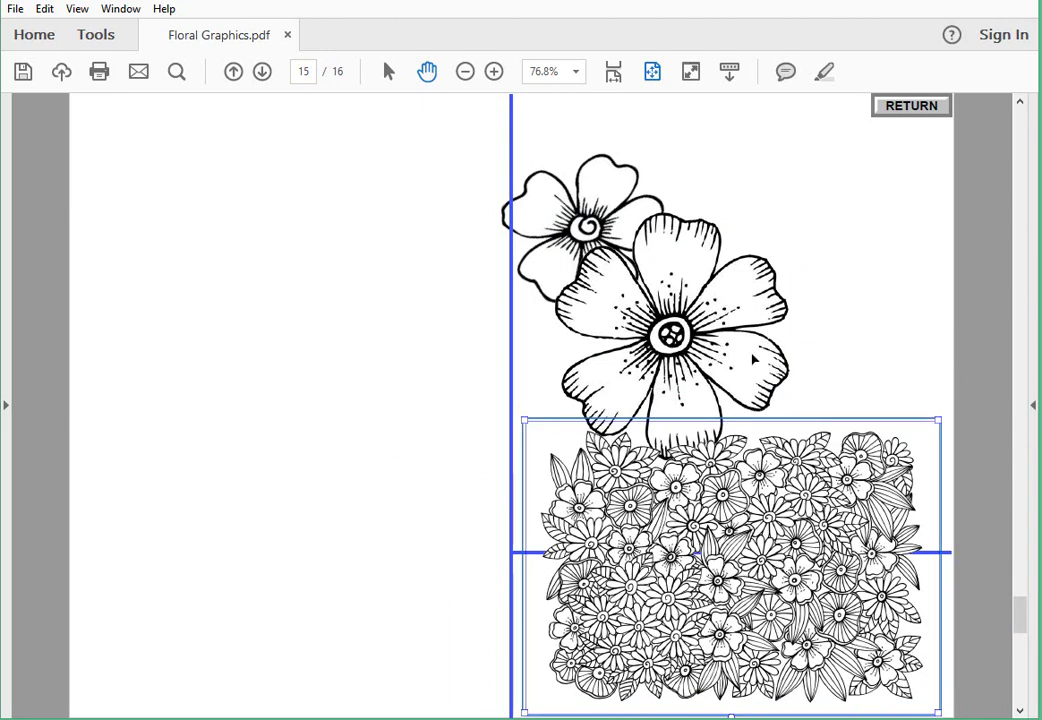
# Shrink the six-petal flower and place it over the floral block's upper-right corner
pyautogui.click(679, 323)
pyautogui.moveTo(679, 323); pyautogui.dragTo(716, 407)
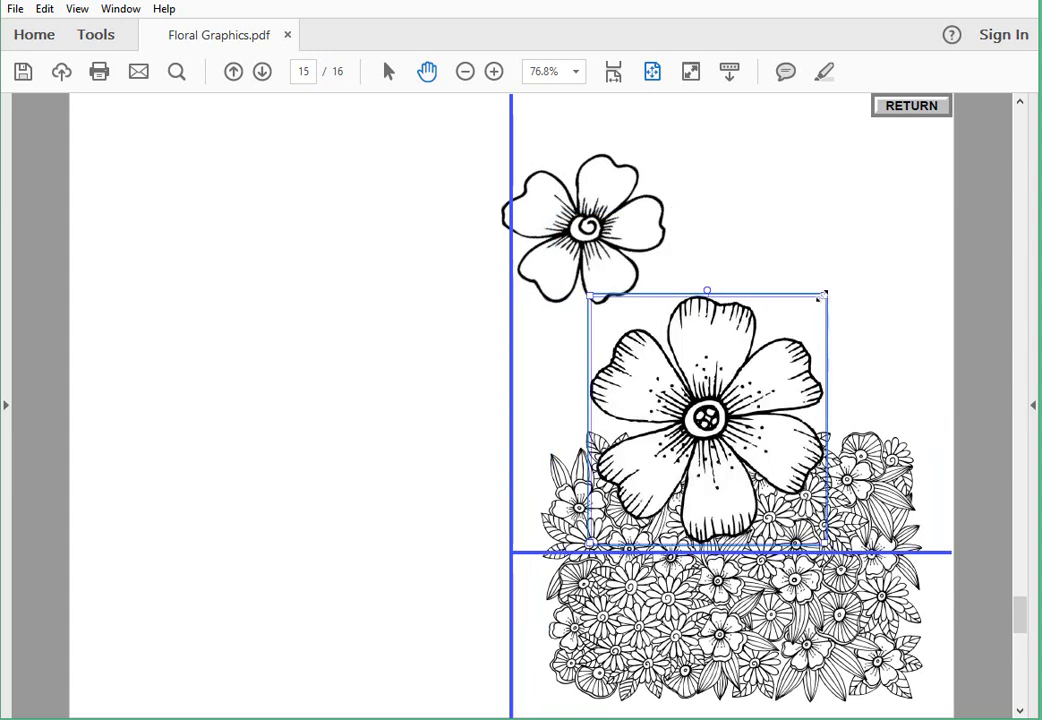
pyautogui.moveTo(822, 296); pyautogui.dragTo(747, 379)
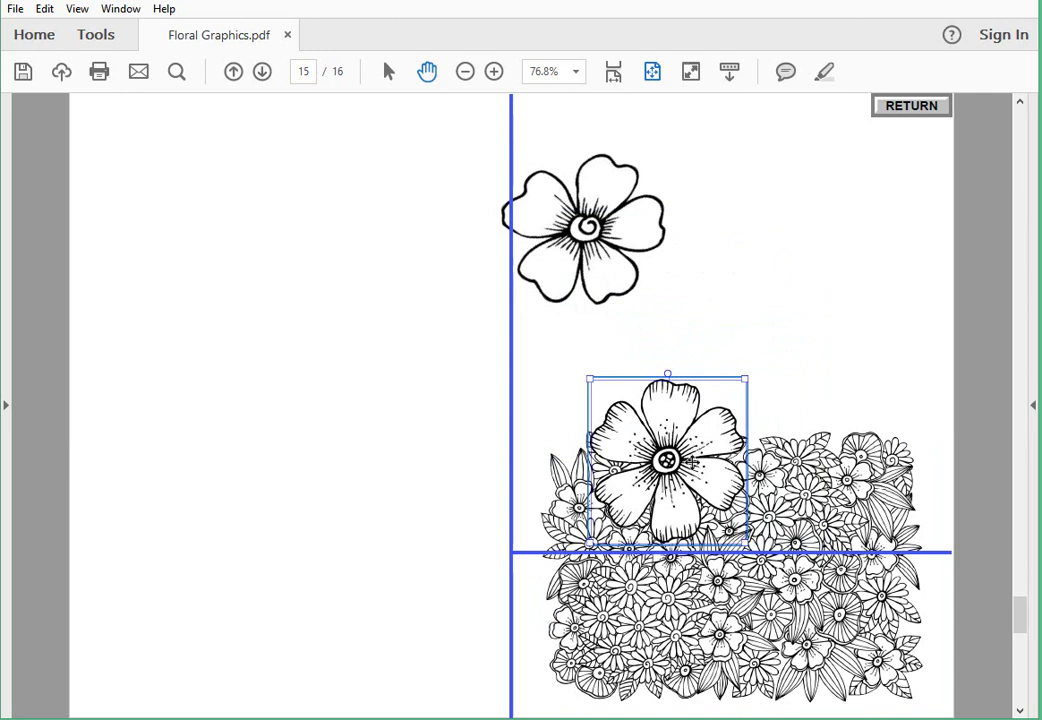
pyautogui.moveTo(695, 461); pyautogui.dragTo(877, 420)
# Move the five-petal flower onto the floral block's upper edge and shrink it to about half its size
pyautogui.click(677, 337)
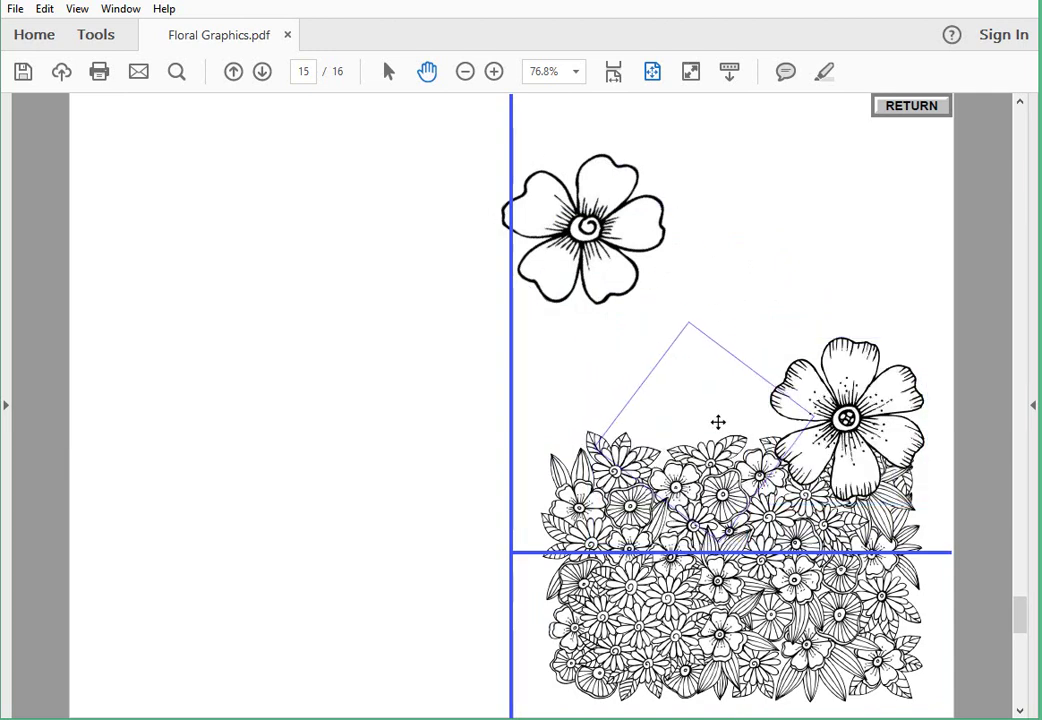
pyautogui.click(718, 422)
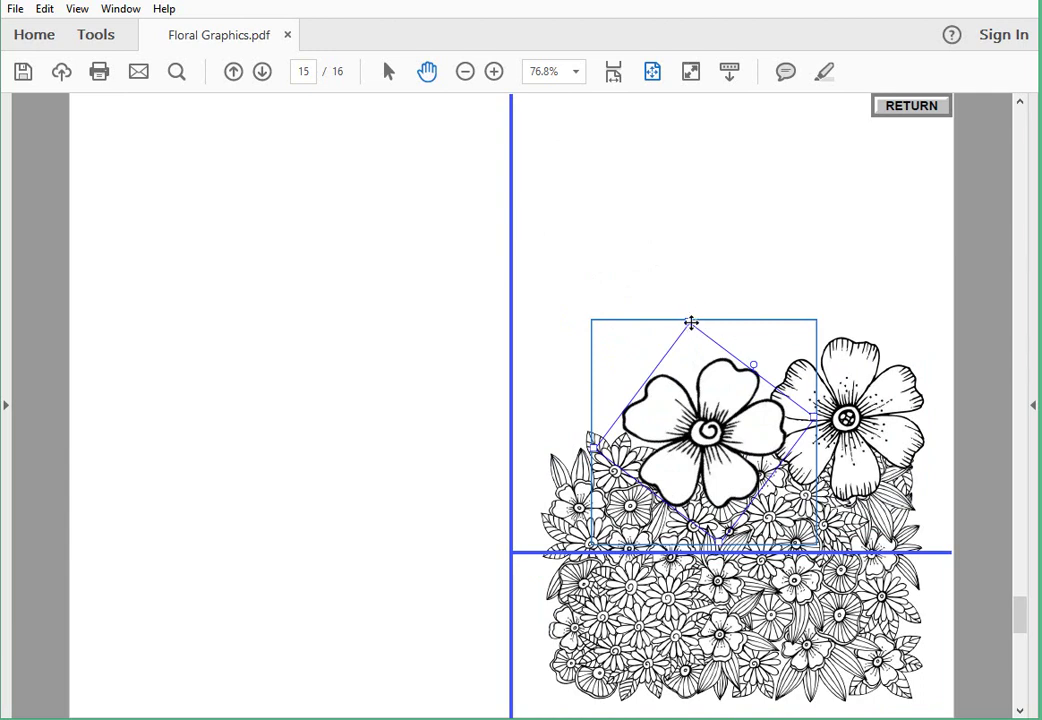
pyautogui.moveTo(688, 322); pyautogui.dragTo(701, 344)
pyautogui.press('Delete')
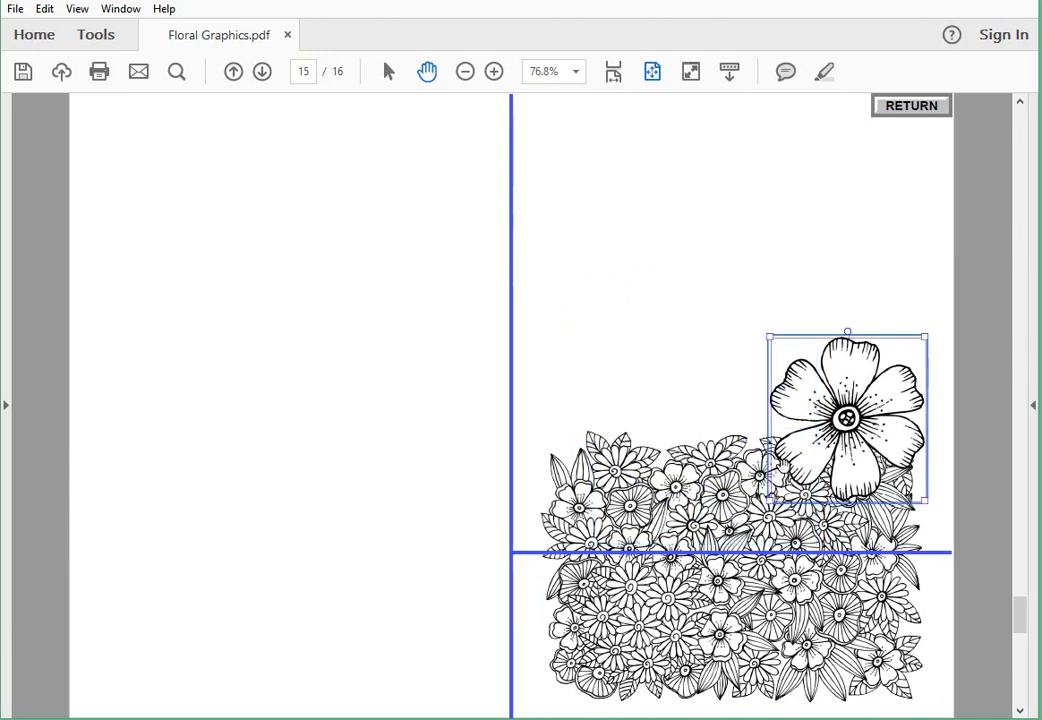
# Move the floral block left across the vertical blue line to uncover the small five-petal flower behind it
pyautogui.click(676, 368)
pyautogui.click(740, 440)
pyautogui.click(660, 323)
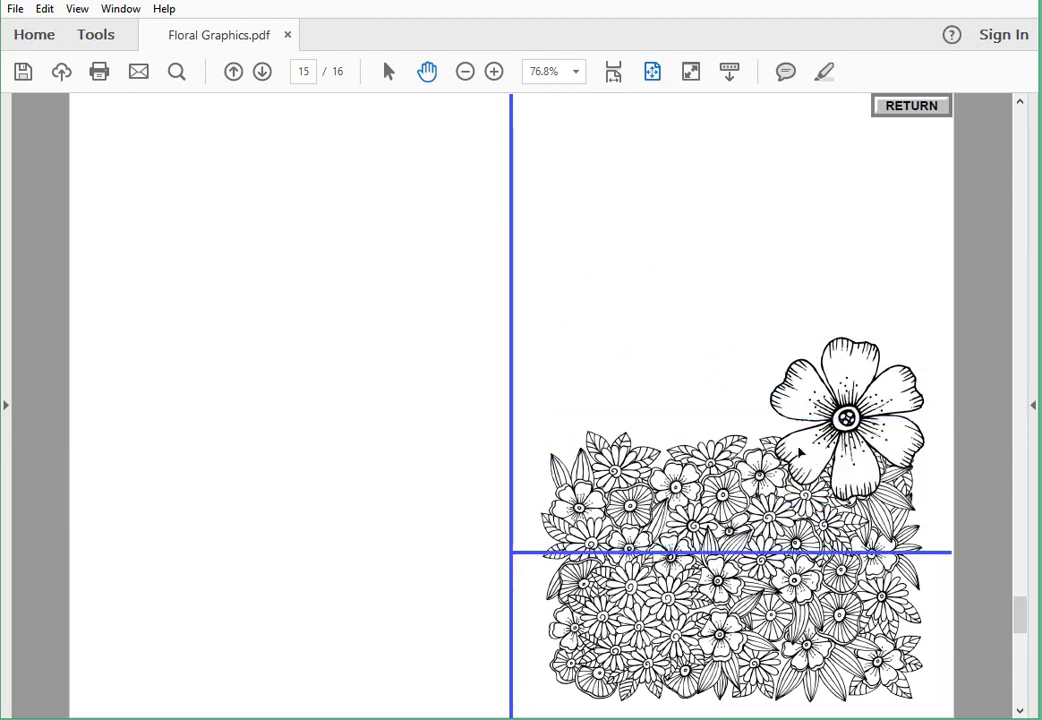
pyautogui.click(722, 490)
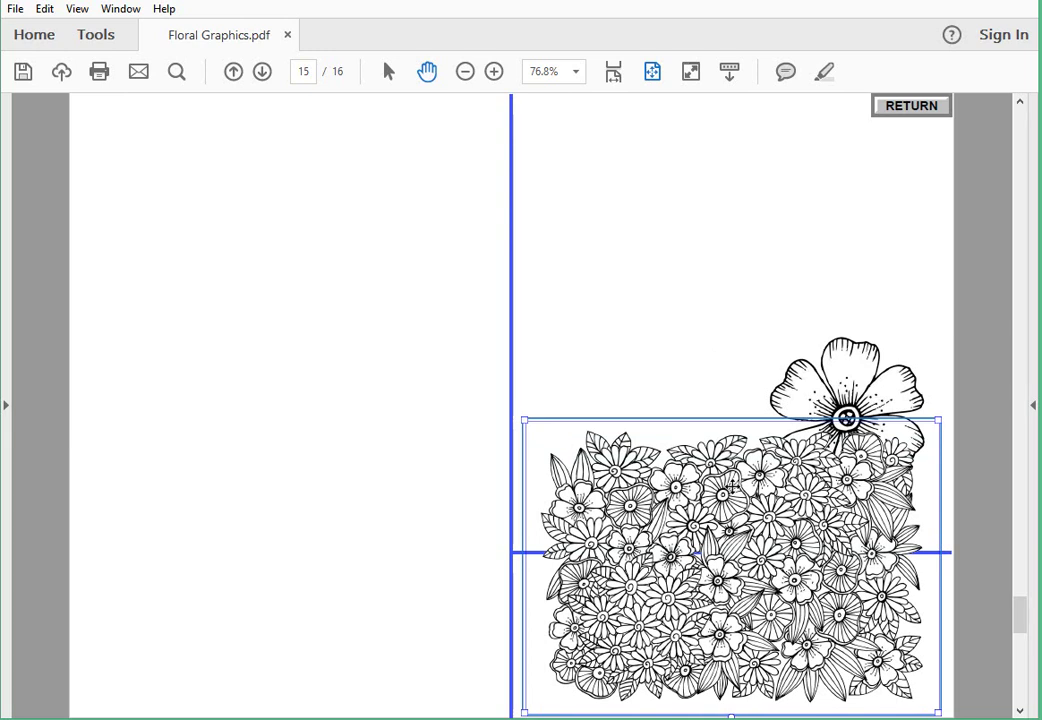
pyautogui.click(797, 490)
pyautogui.click(797, 487)
pyautogui.moveTo(720, 504); pyautogui.dragTo(521, 481)
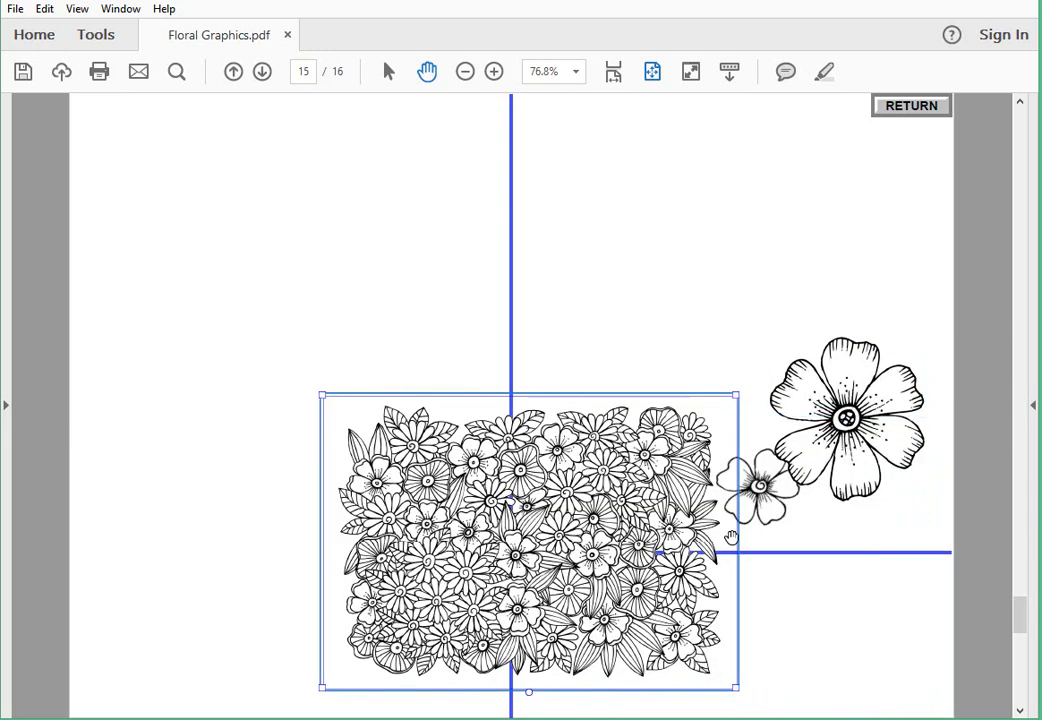
# Move the small five-petal flower up into the blank area and return the floral block to the card panel
pyautogui.click(765, 487)
pyautogui.click(762, 487)
pyautogui.click(762, 487)
pyautogui.moveTo(762, 487); pyautogui.dragTo(698, 247)
pyautogui.moveTo(616, 481); pyautogui.dragTo(812, 480)
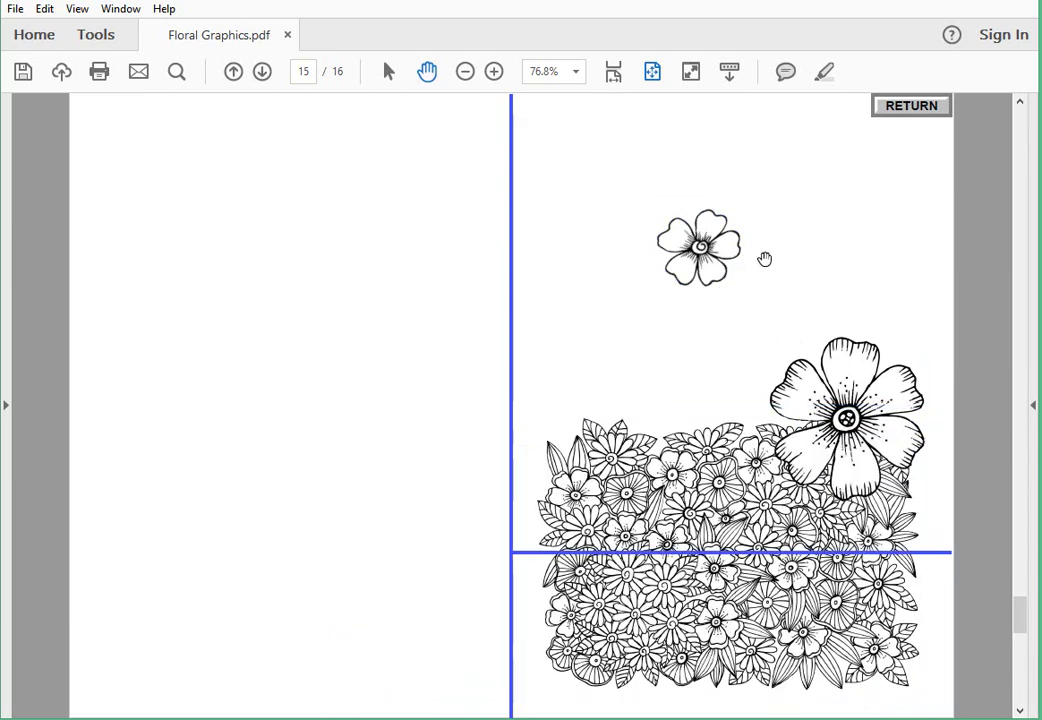
# Cut and repaste the small five-petal flower to bring it in front, and place it on the floral block's upper edge
pyautogui.click(713, 249)
pyautogui.press('Delete')
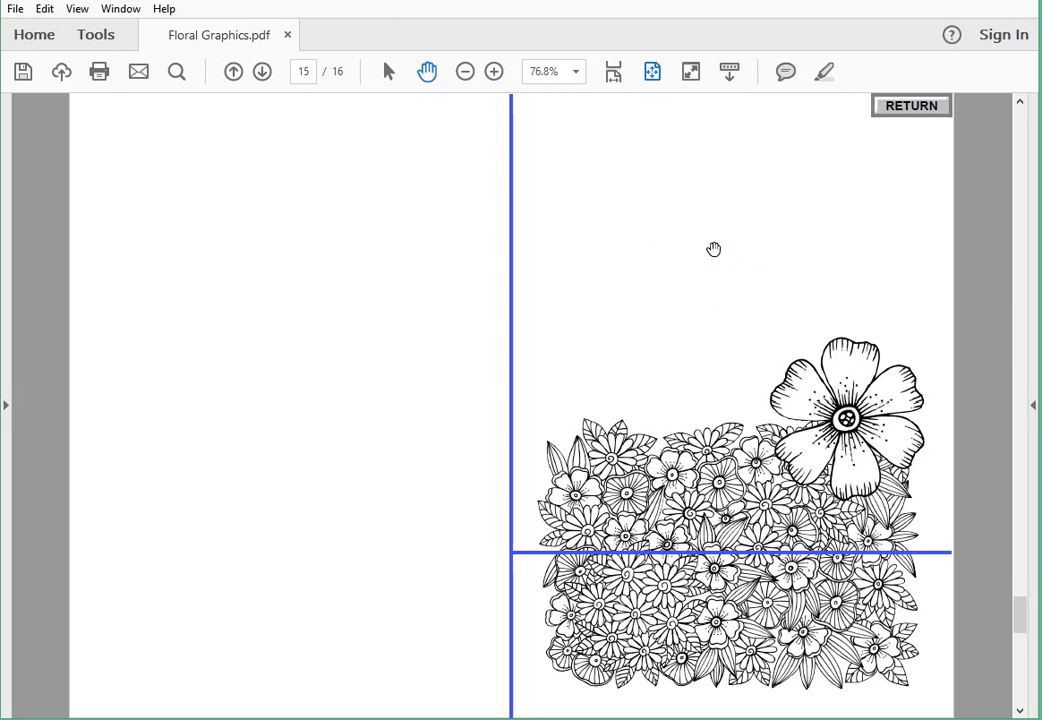
pyautogui.hotkey('ctrl', 'z')
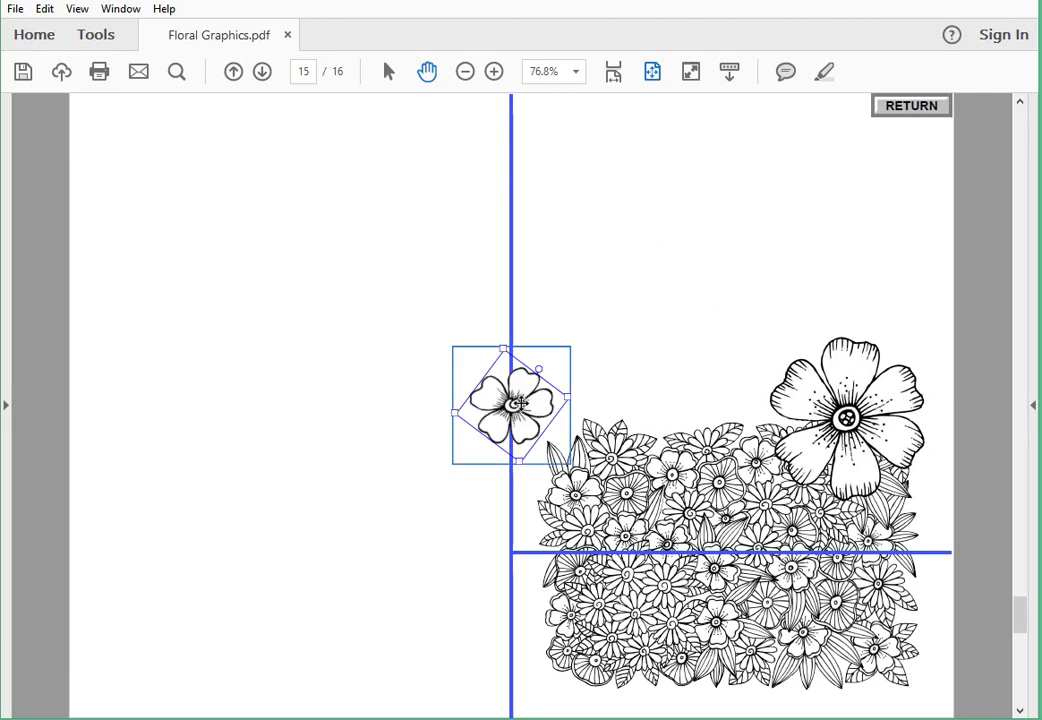
pyautogui.moveTo(537, 390); pyautogui.dragTo(692, 443)
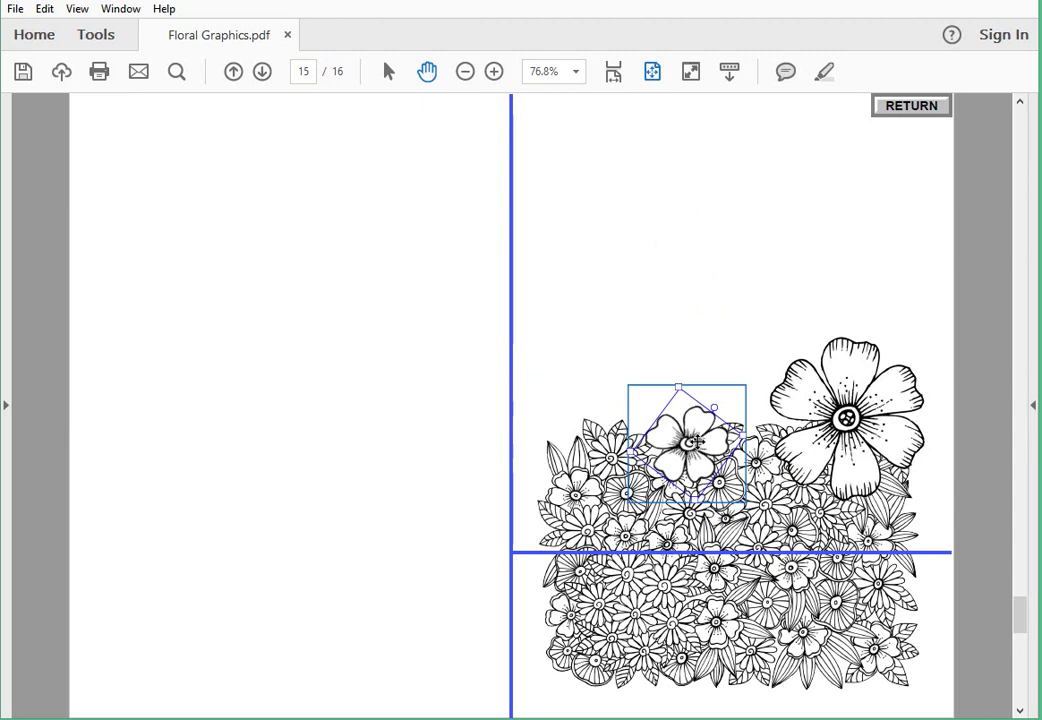
pyautogui.moveTo(696, 439); pyautogui.dragTo(678, 440)
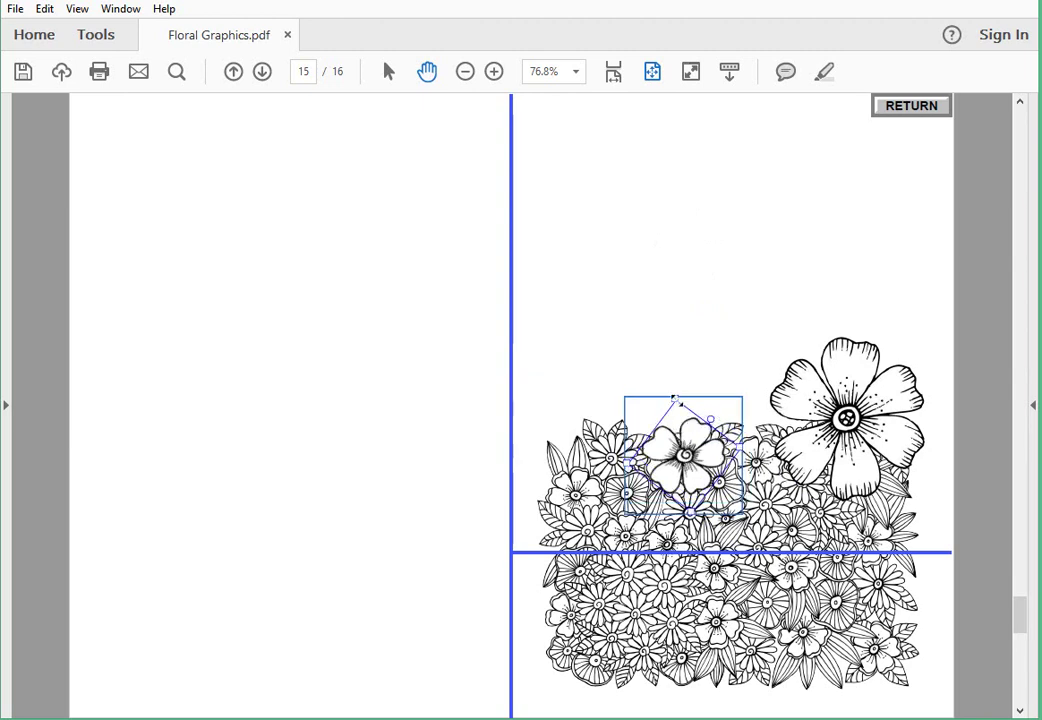
# Add a second five-petal flower, enlarge it and place it on the floral block's left side across the horizontal blue line
pyautogui.moveTo(682, 465); pyautogui.dragTo(617, 489)
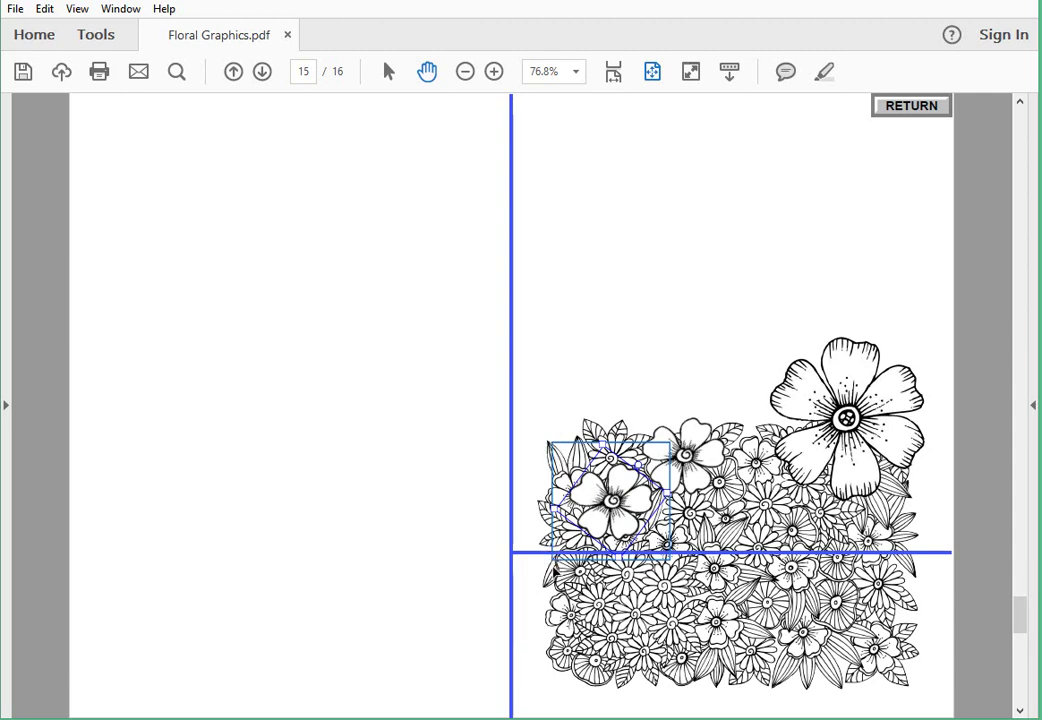
pyautogui.moveTo(586, 508); pyautogui.dragTo(591, 505)
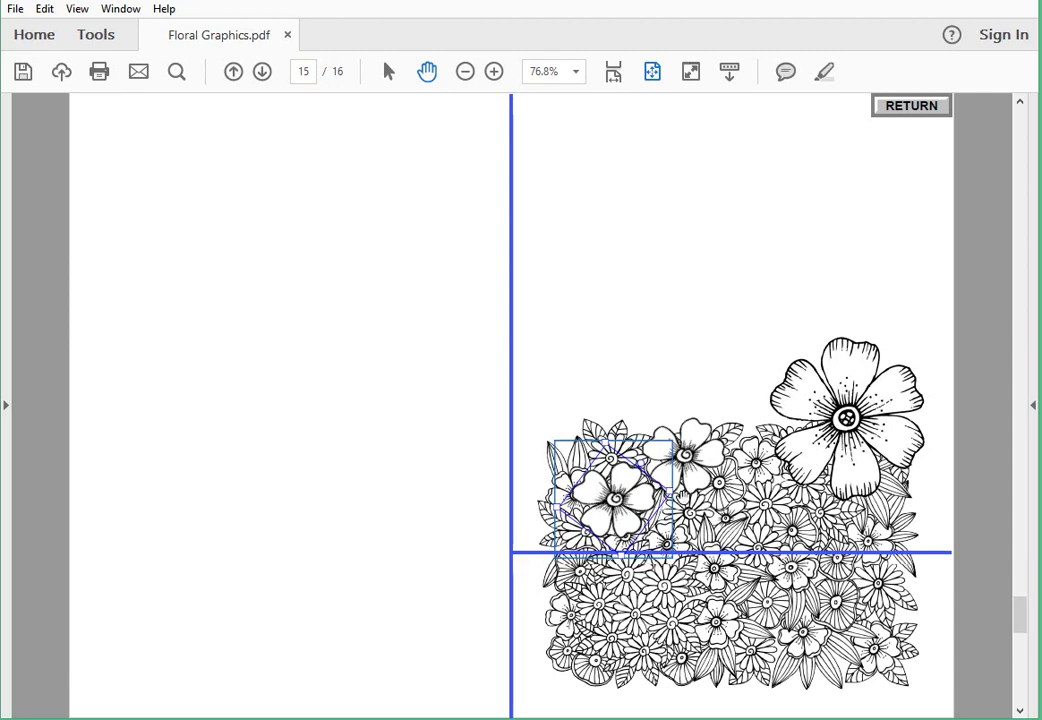
pyautogui.moveTo(672, 441); pyautogui.dragTo(684, 428)
pyautogui.moveTo(595, 478); pyautogui.dragTo(551, 170)
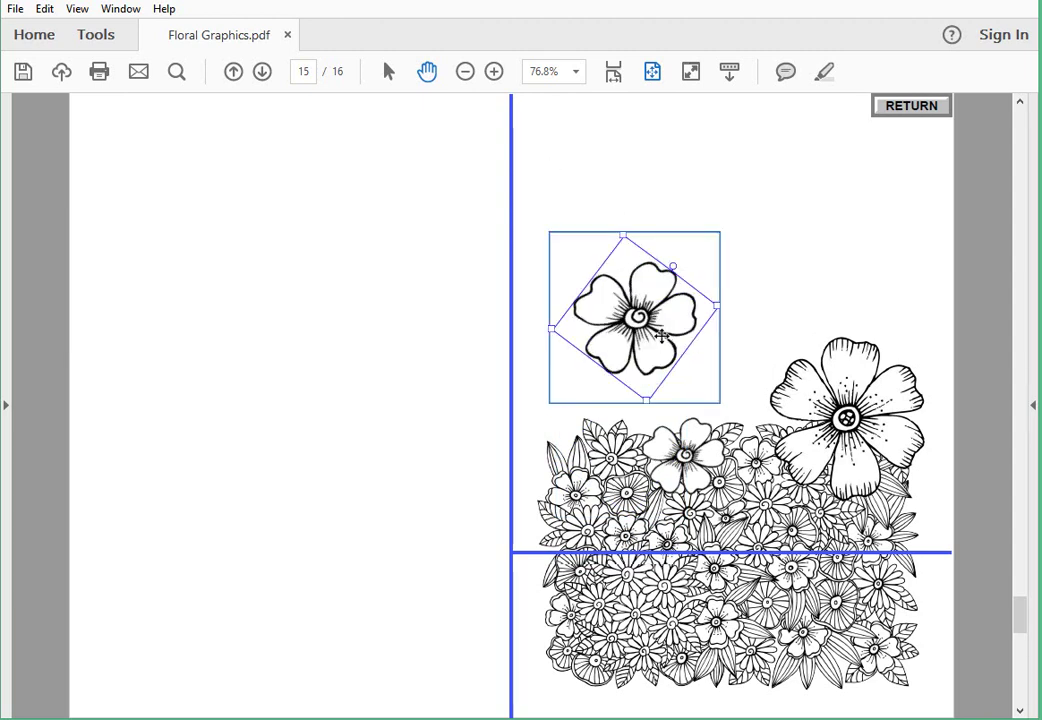
pyautogui.moveTo(636, 320); pyautogui.dragTo(614, 563)
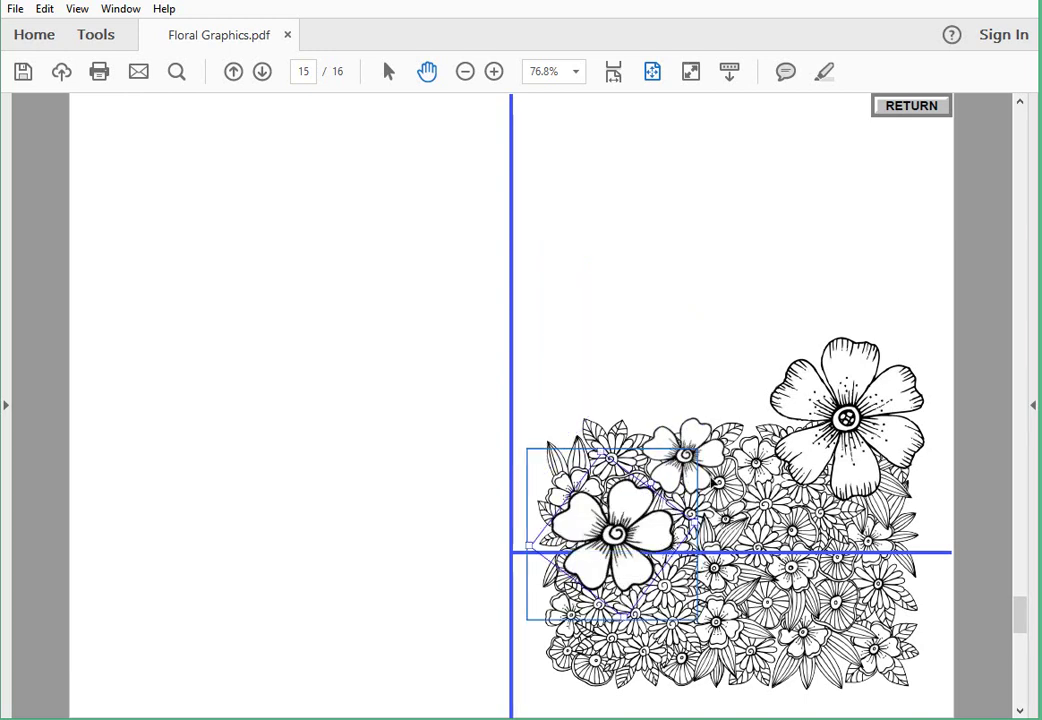
# Paste a third, small five-petal flower and place it beside the enlarged one on the horizontal blue line
pyautogui.click(739, 370)
pyautogui.hotkey('ctrl', 'v')
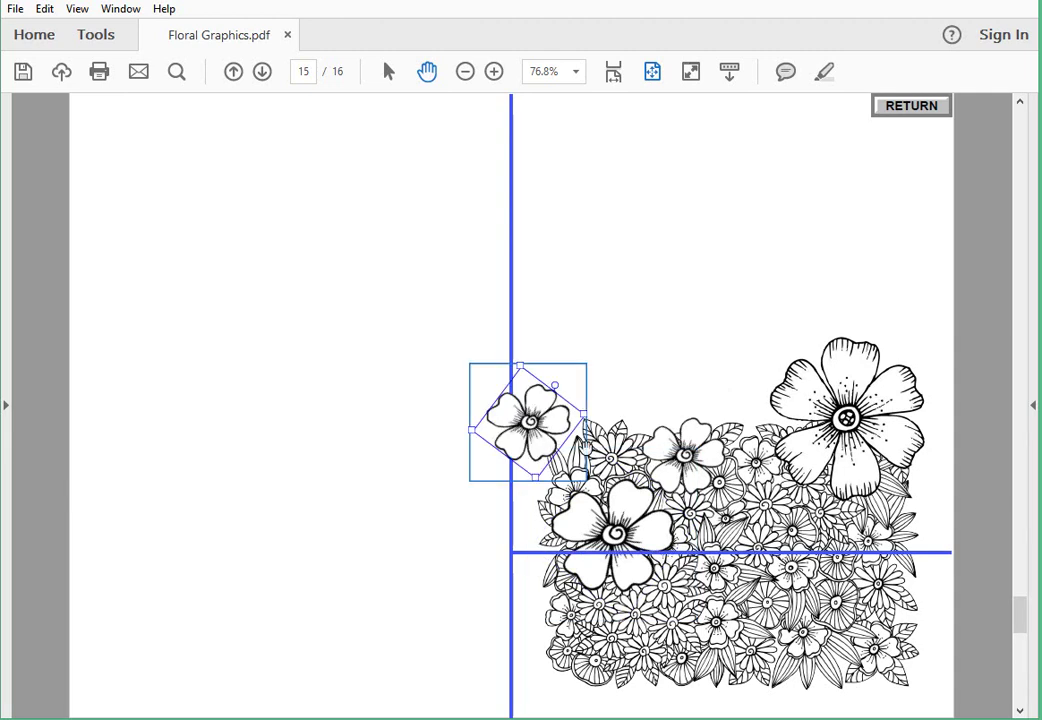
pyautogui.moveTo(425, 345); pyautogui.dragTo(692, 560)
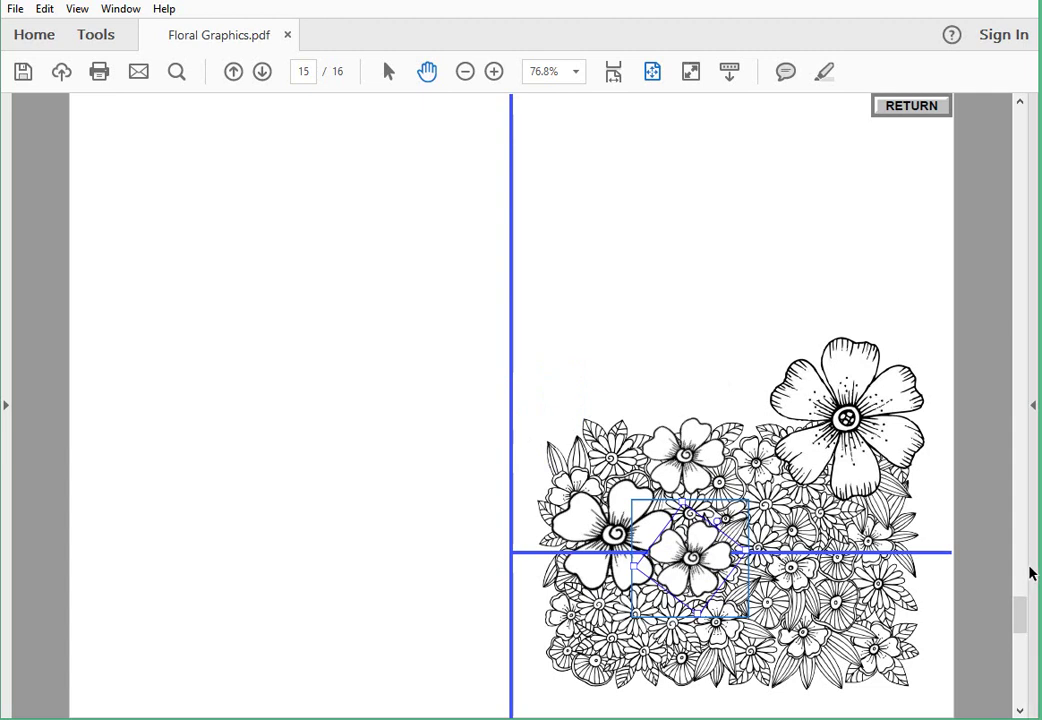
pyautogui.click(699, 193)
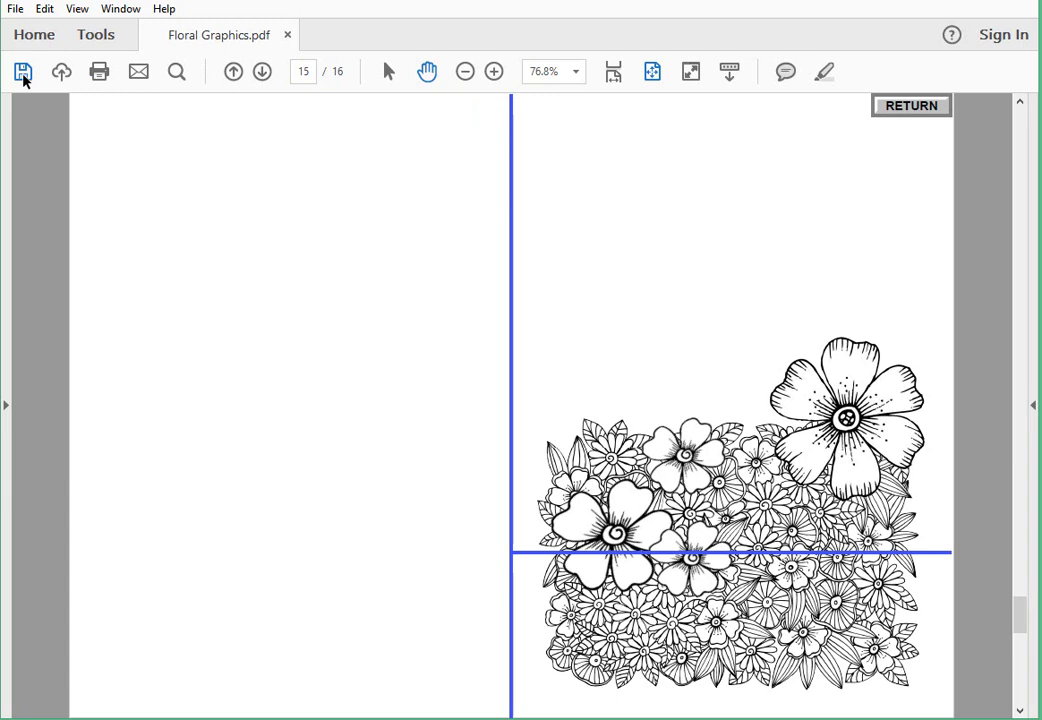
# Save the document as Floral Graphics.pdf in the Publicity & covers folder inside 3 CD's on the desktop
pyautogui.click(15, 9)
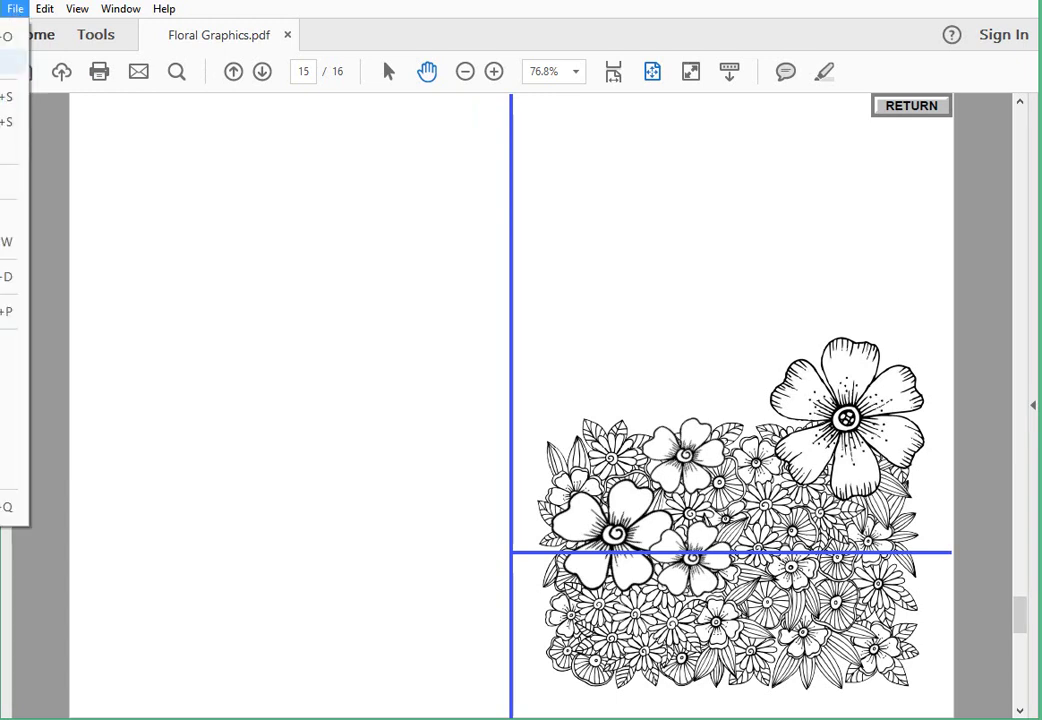
pyautogui.hotkey('ctrl', 's')
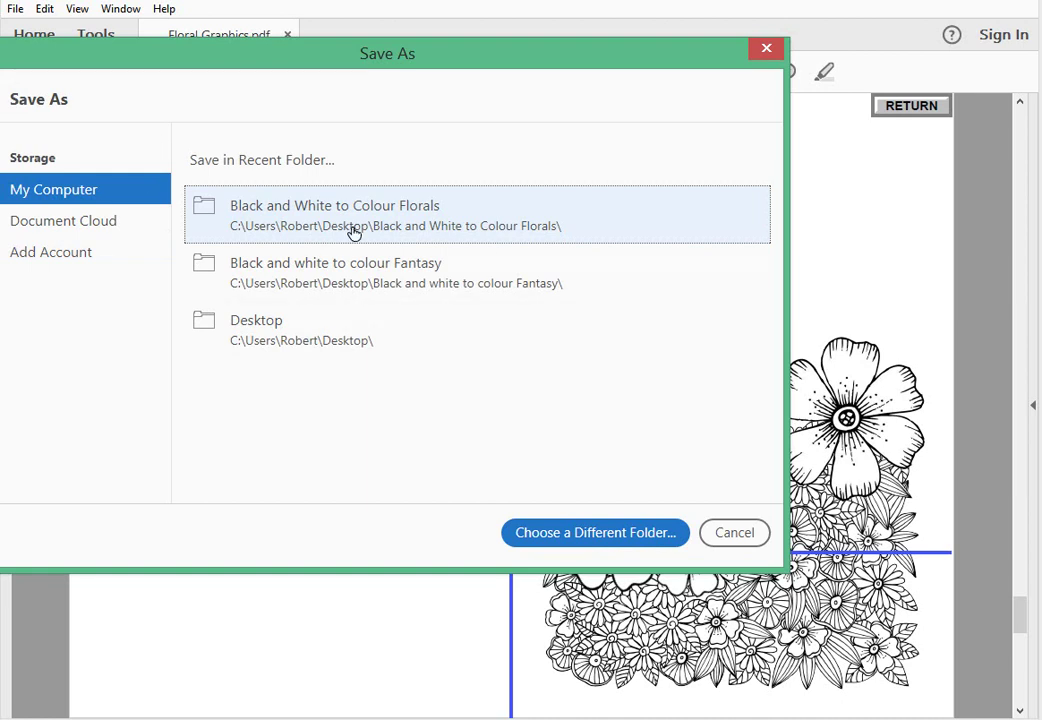
pyautogui.hotkey('ctrl', 'shift', 's')
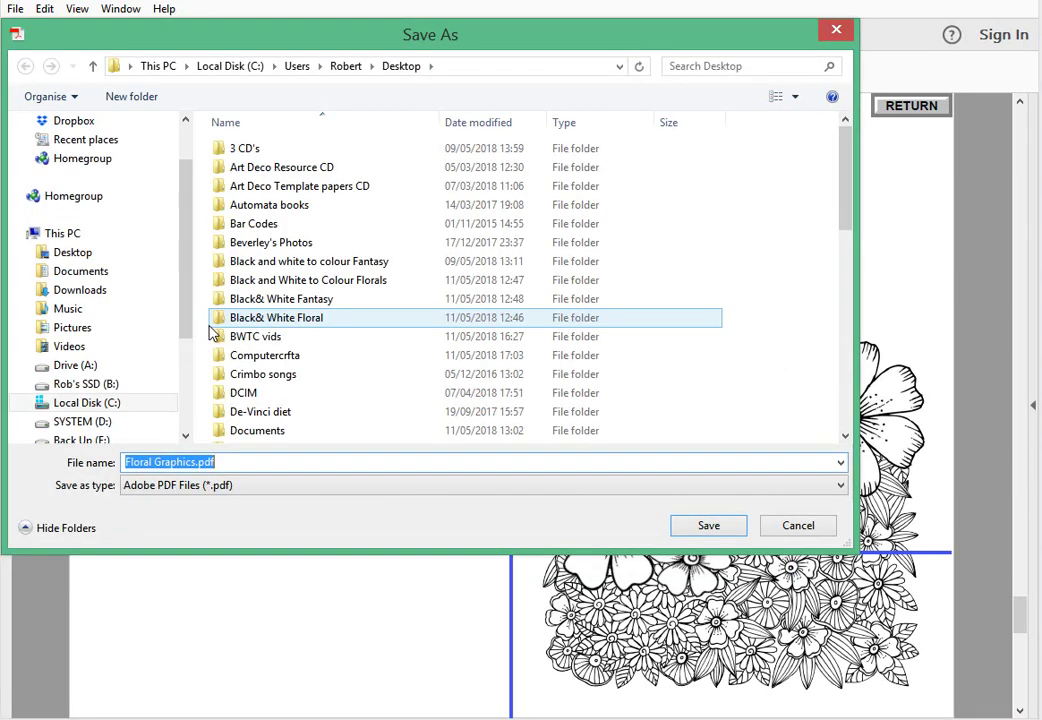
pyautogui.doubleClick(243, 149)
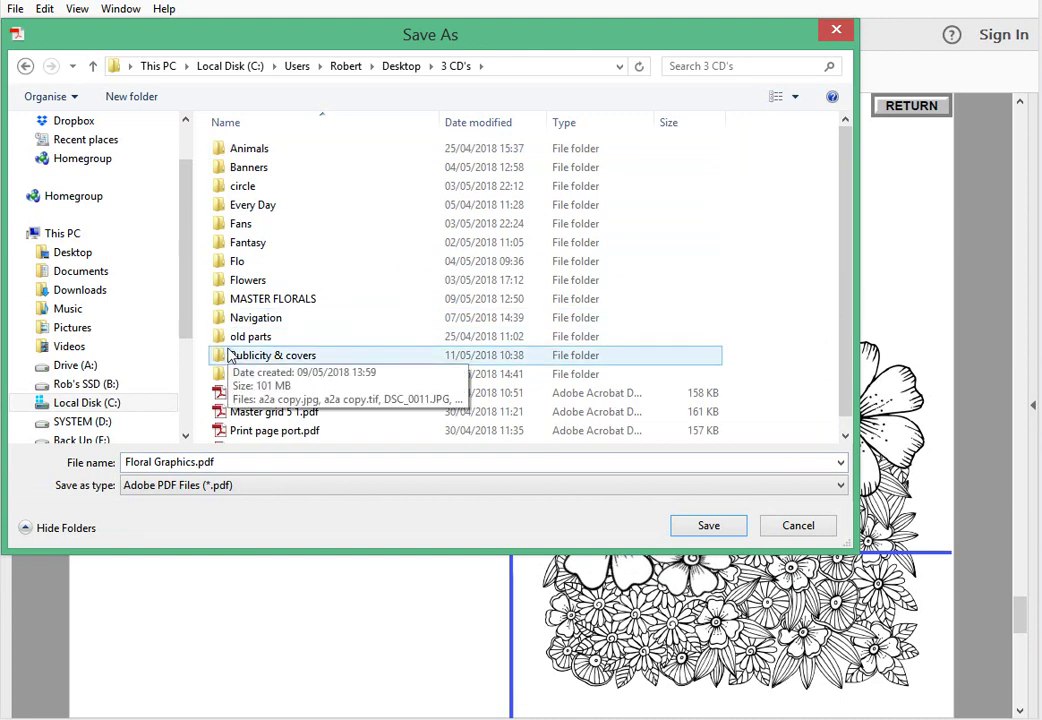
pyautogui.doubleClick(230, 357)
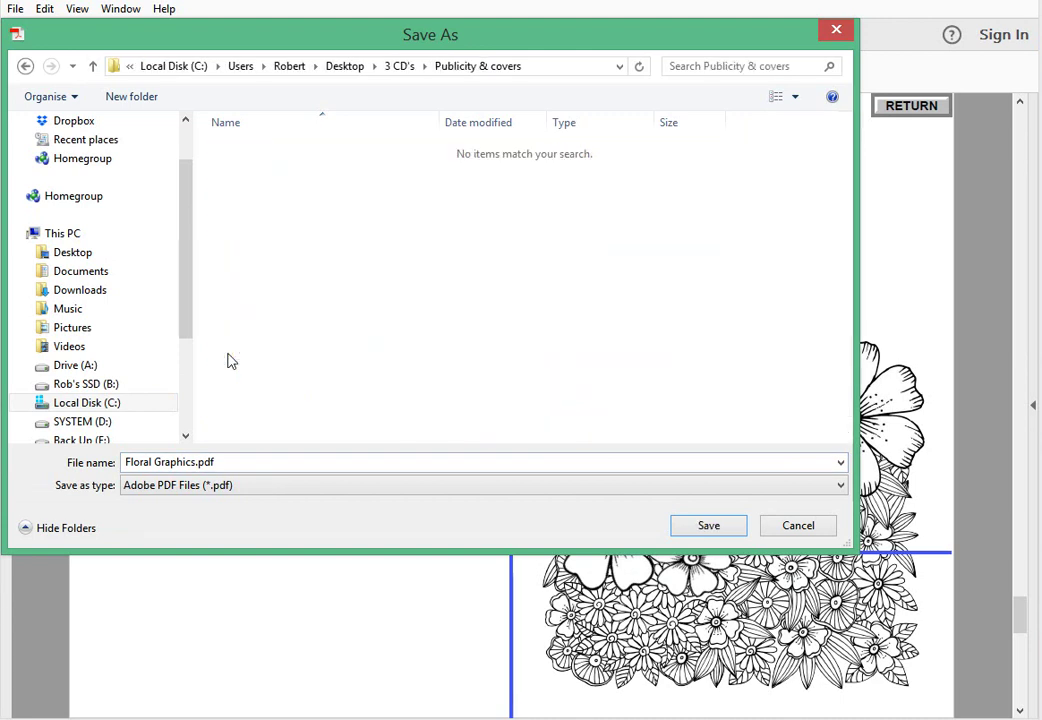
pyautogui.click(718, 532)
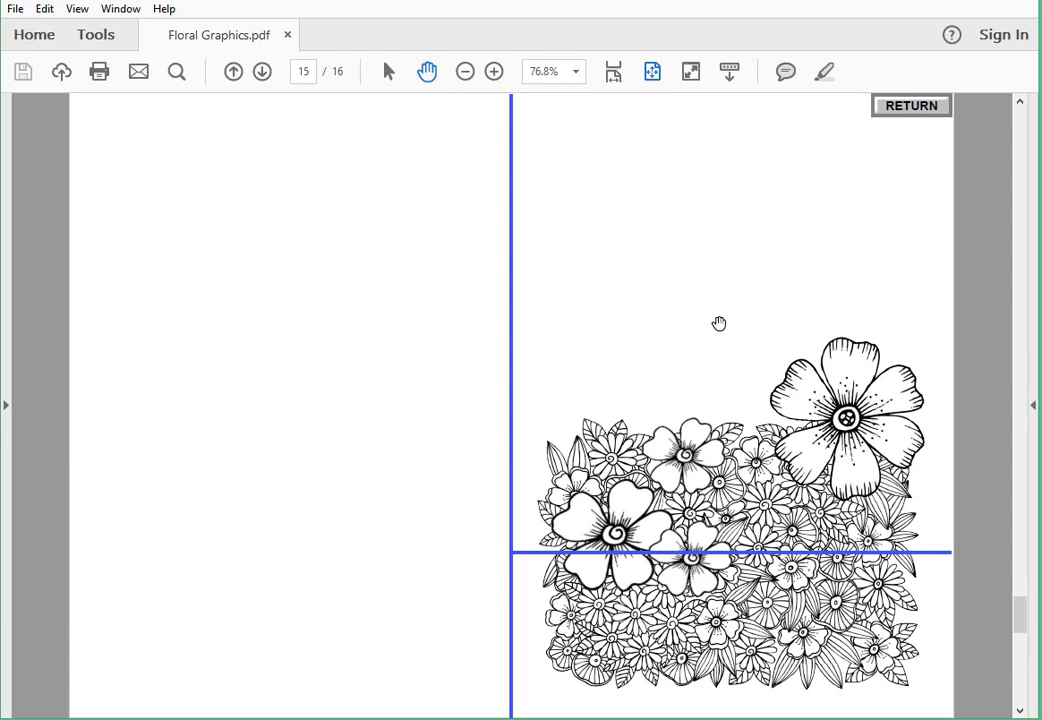
# Copy the small blank fan from the Floral Fans page and paste it onto the Graphics Portrait page
pyautogui.click(891, 118)
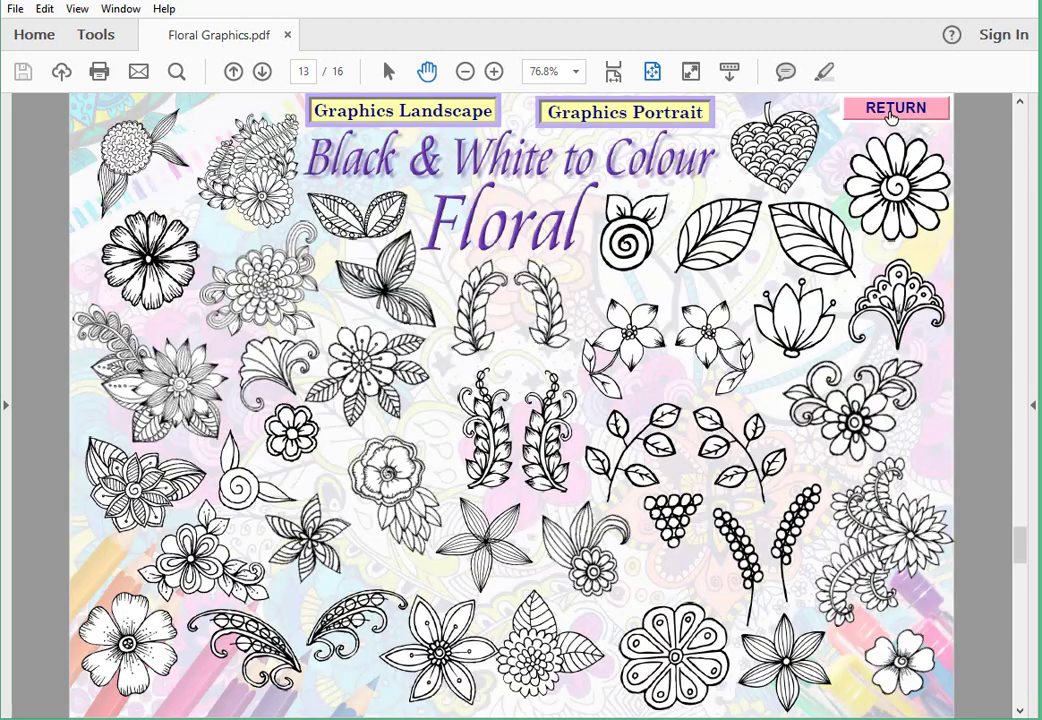
pyautogui.click(891, 118)
pyautogui.click(891, 118)
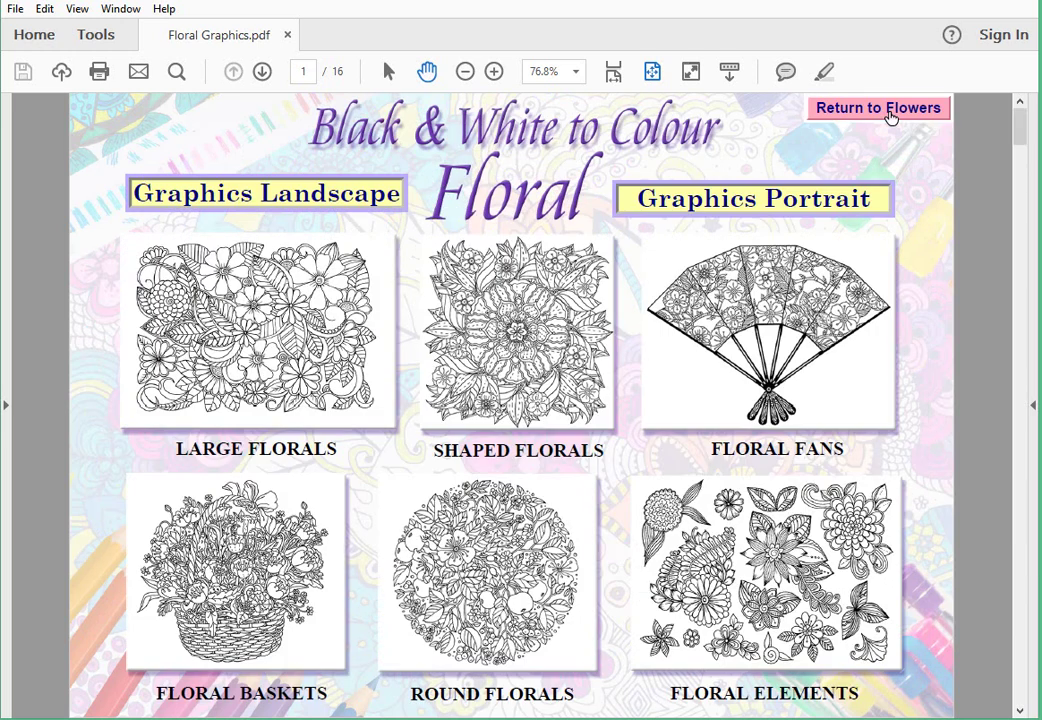
pyautogui.click(757, 306)
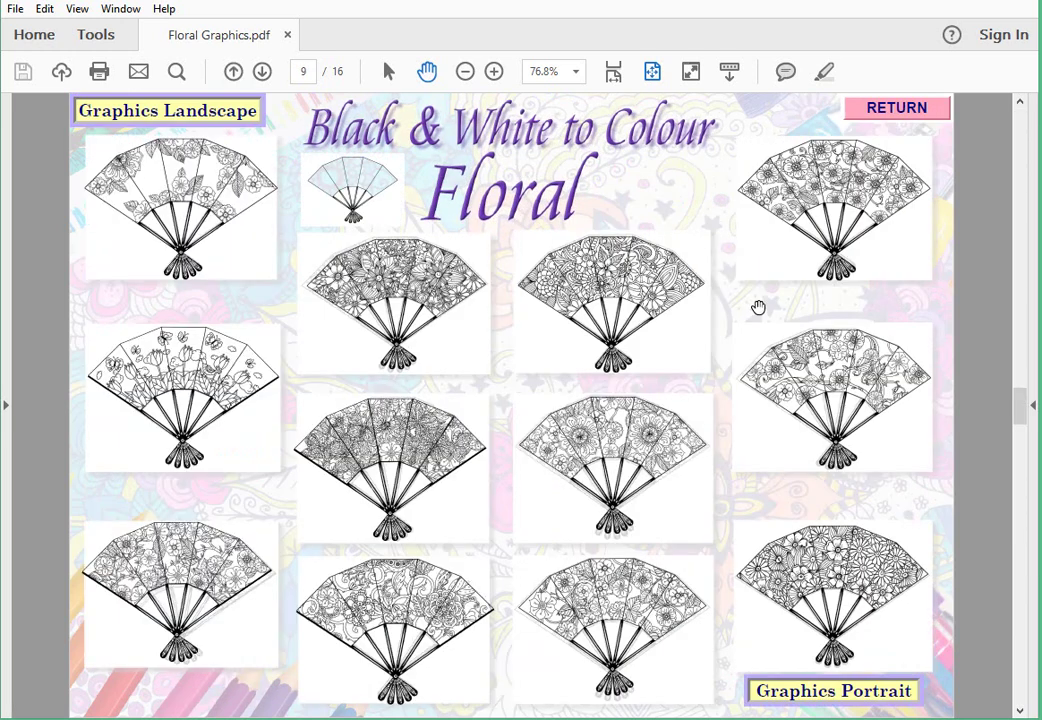
pyautogui.click(357, 194)
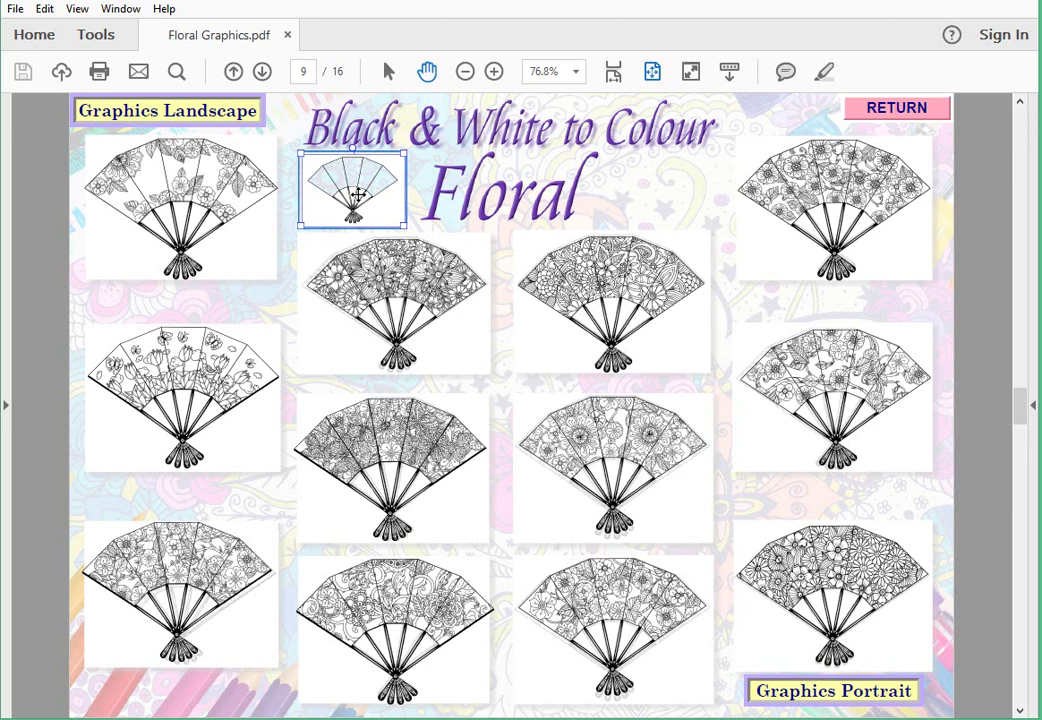
pyautogui.click(802, 692)
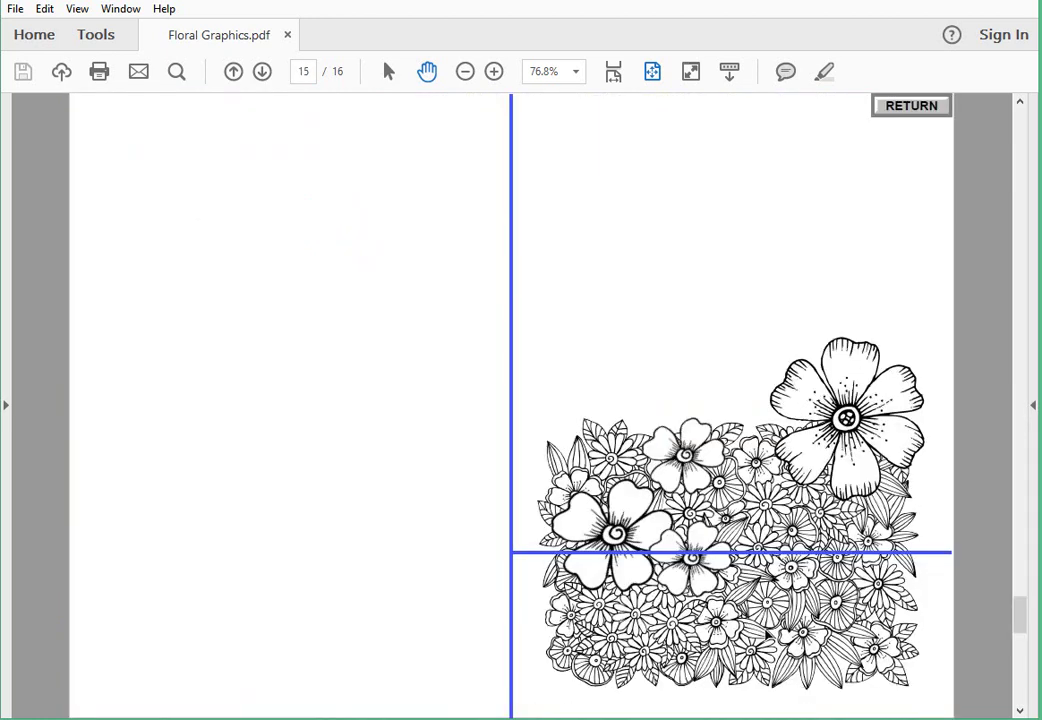
pyautogui.hotkey('ctrl', 'v')
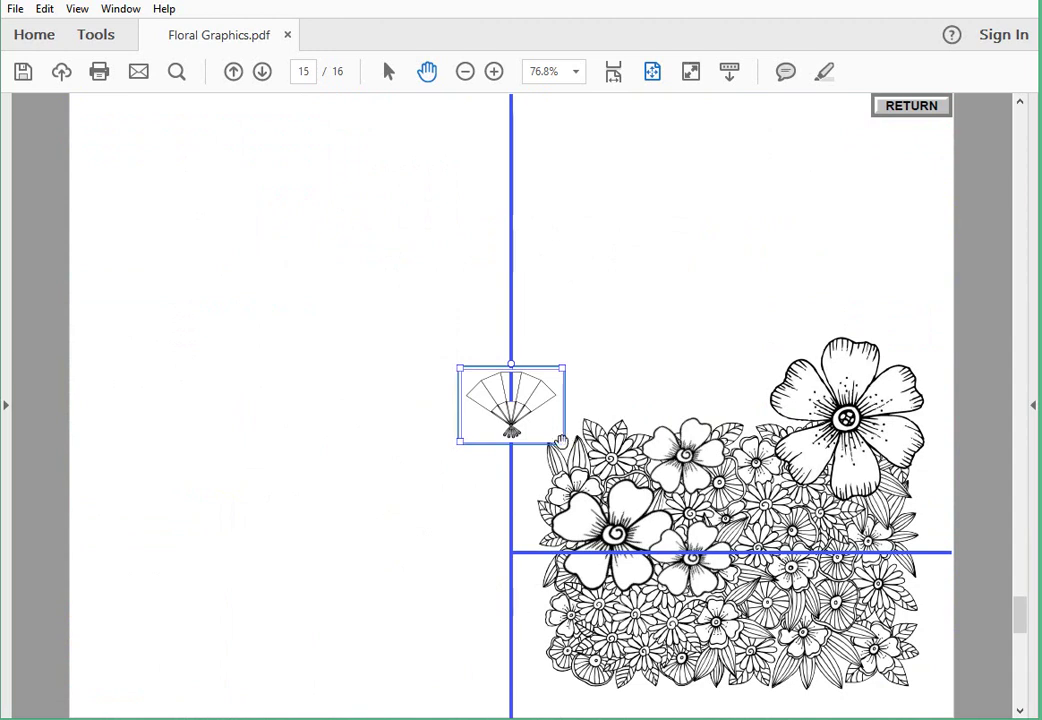
# Enlarge the blank fan to about the quarter's full width and position it over the floral block, framing the flowers in its panels
pyautogui.moveTo(562, 440); pyautogui.dragTo(890, 670)
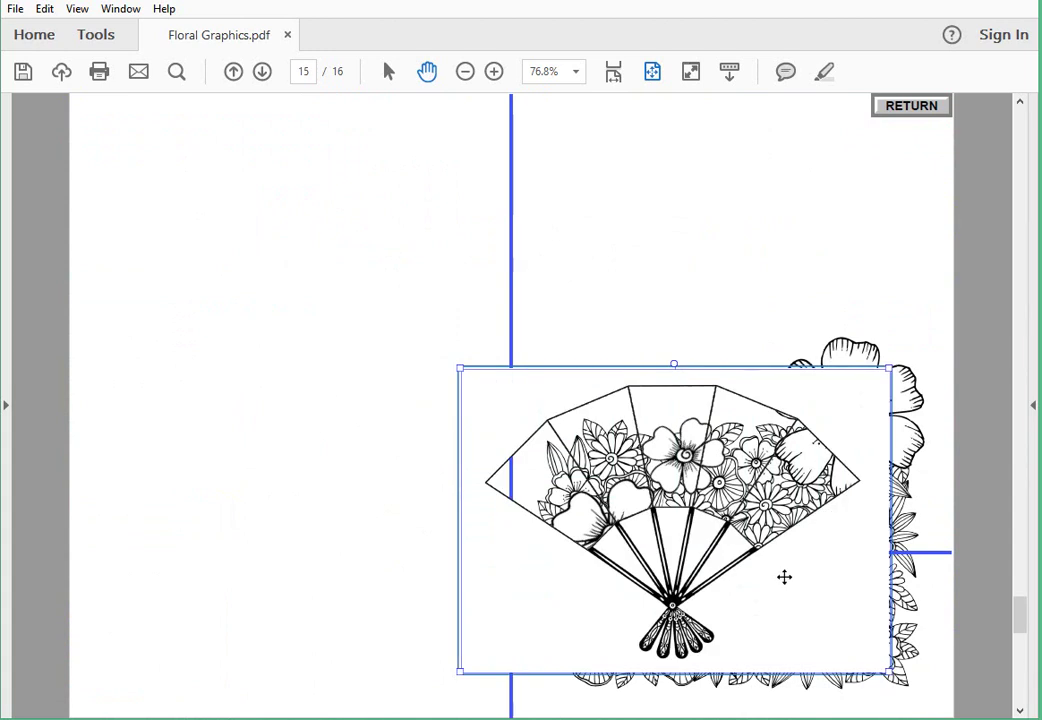
pyautogui.moveTo(865, 404); pyautogui.dragTo(924, 437)
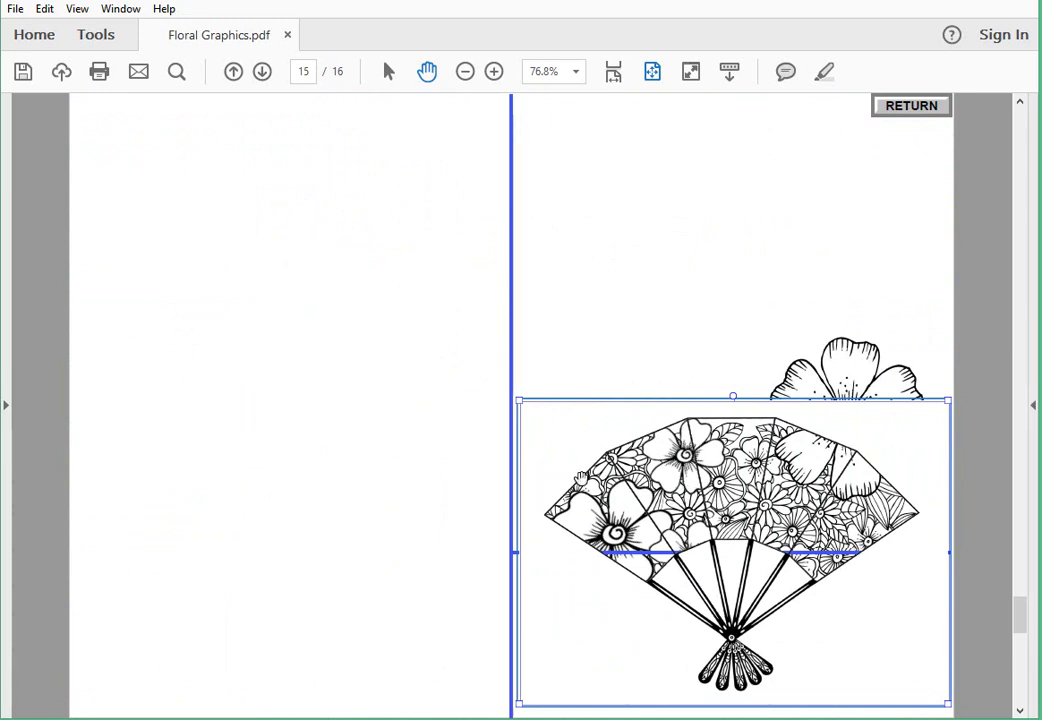
pyautogui.moveTo(577, 612); pyautogui.dragTo(578, 625)
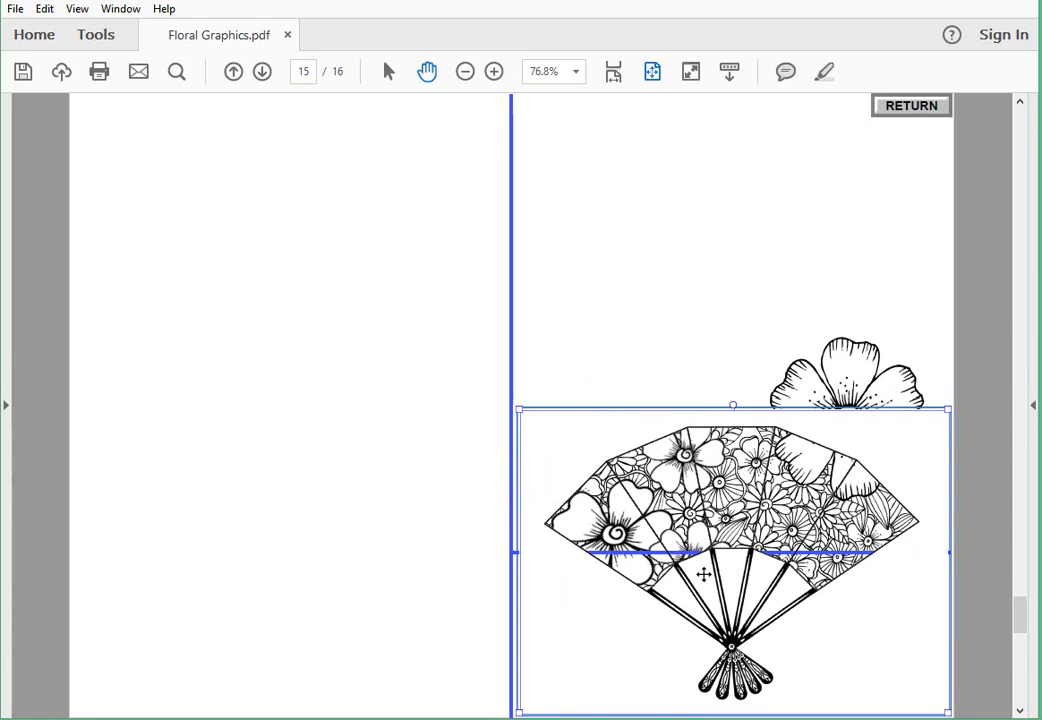
pyautogui.moveTo(598, 651); pyautogui.dragTo(600, 474)
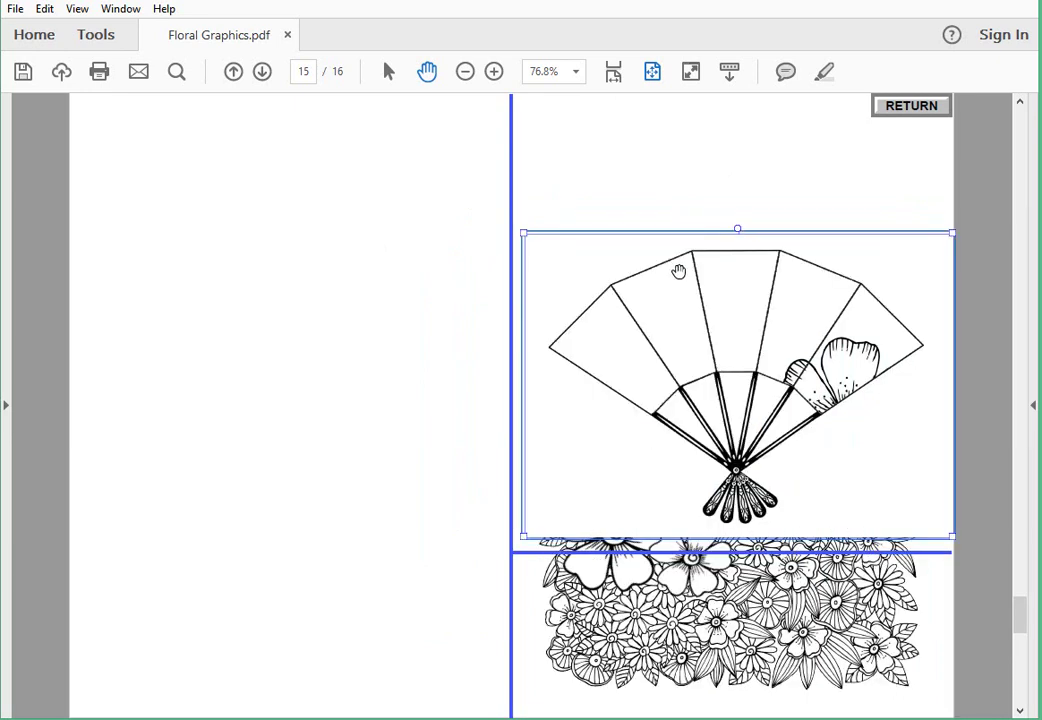
pyautogui.moveTo(582, 421); pyautogui.dragTo(573, 581)
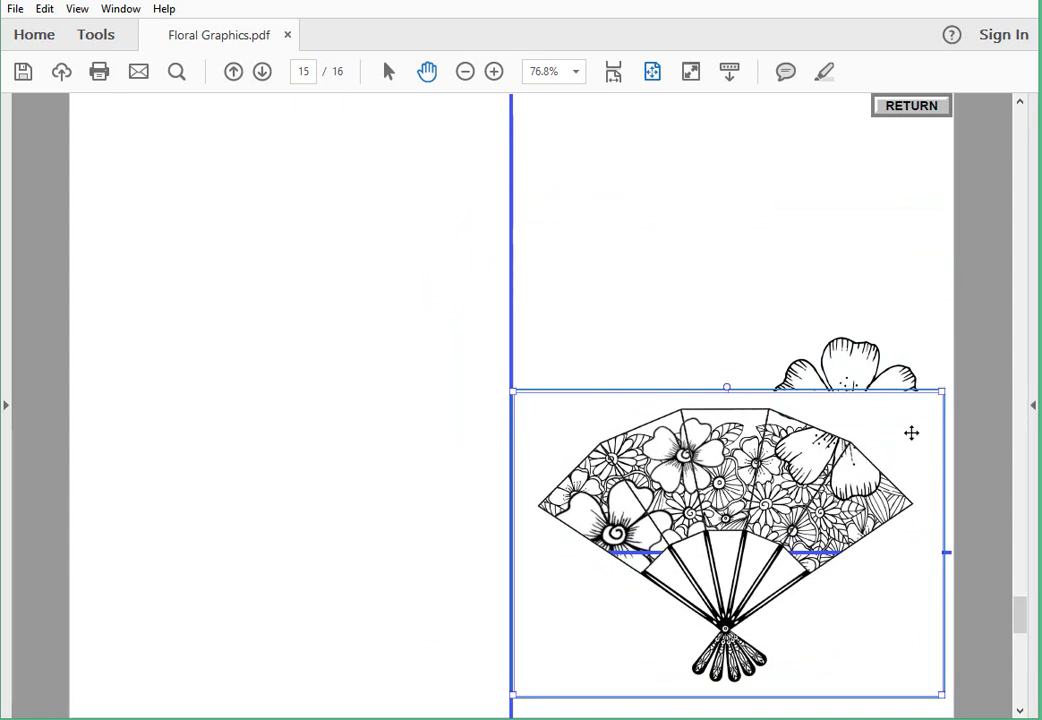
# Shift the large dotted flower down and left within the floral block, moving the blank fan aside and back over the flowers
pyautogui.click(705, 312)
pyautogui.click(852, 376)
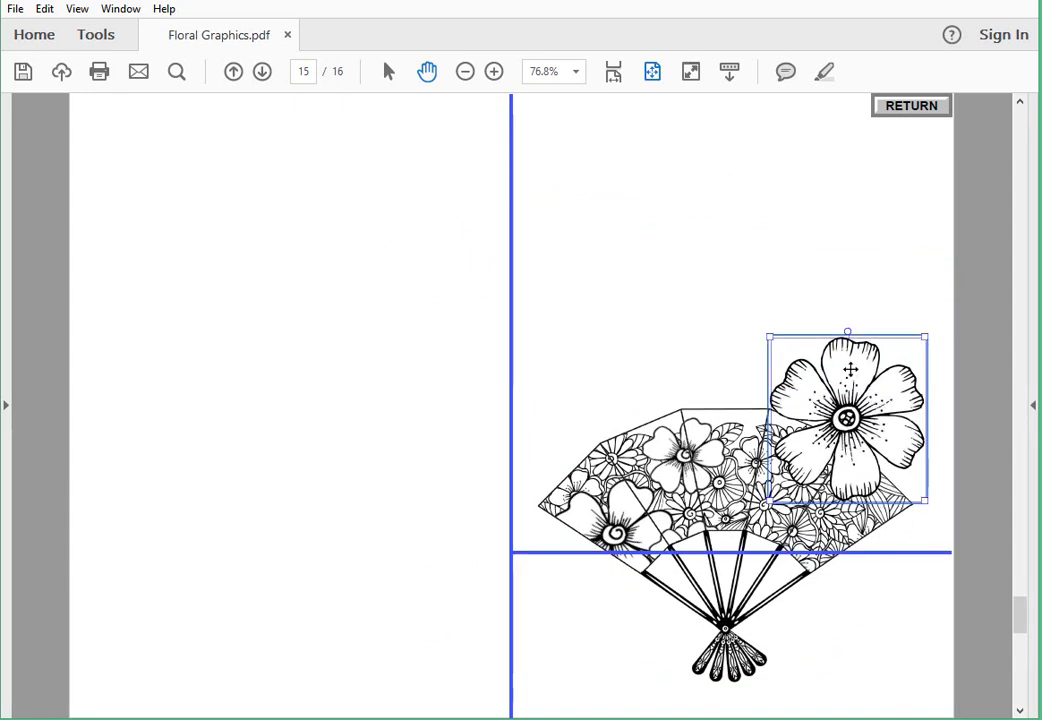
pyautogui.moveTo(806, 416); pyautogui.dragTo(512, 320)
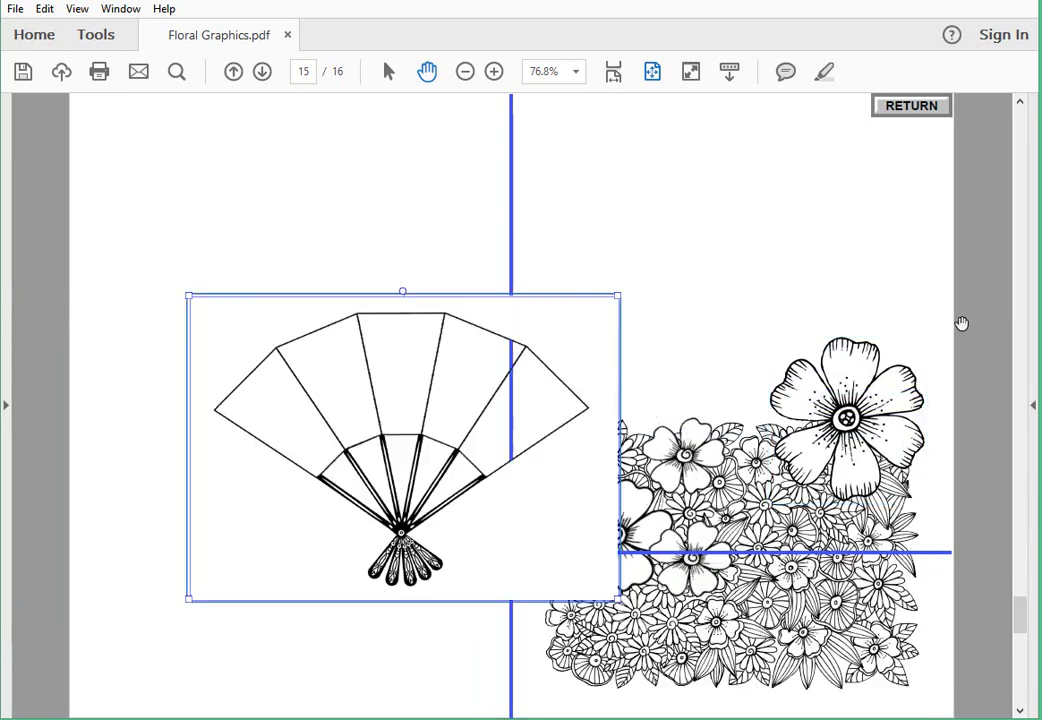
pyautogui.click(872, 400)
pyautogui.moveTo(870, 387); pyautogui.dragTo(809, 481)
pyautogui.click(407, 400)
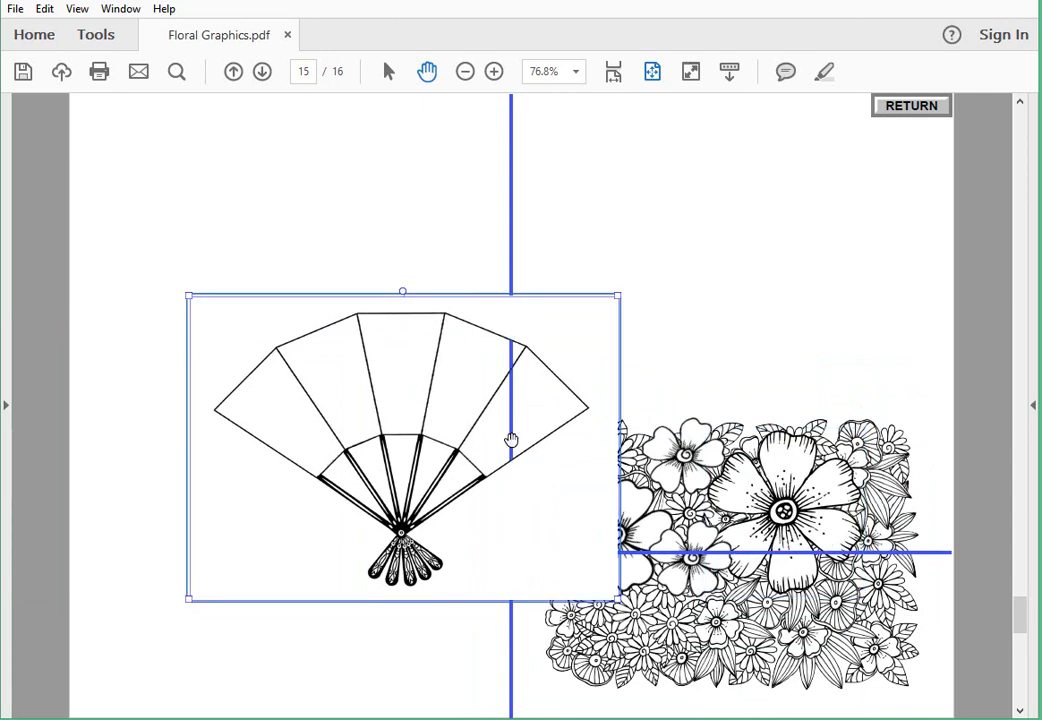
pyautogui.moveTo(407, 521); pyautogui.dragTo(724, 616)
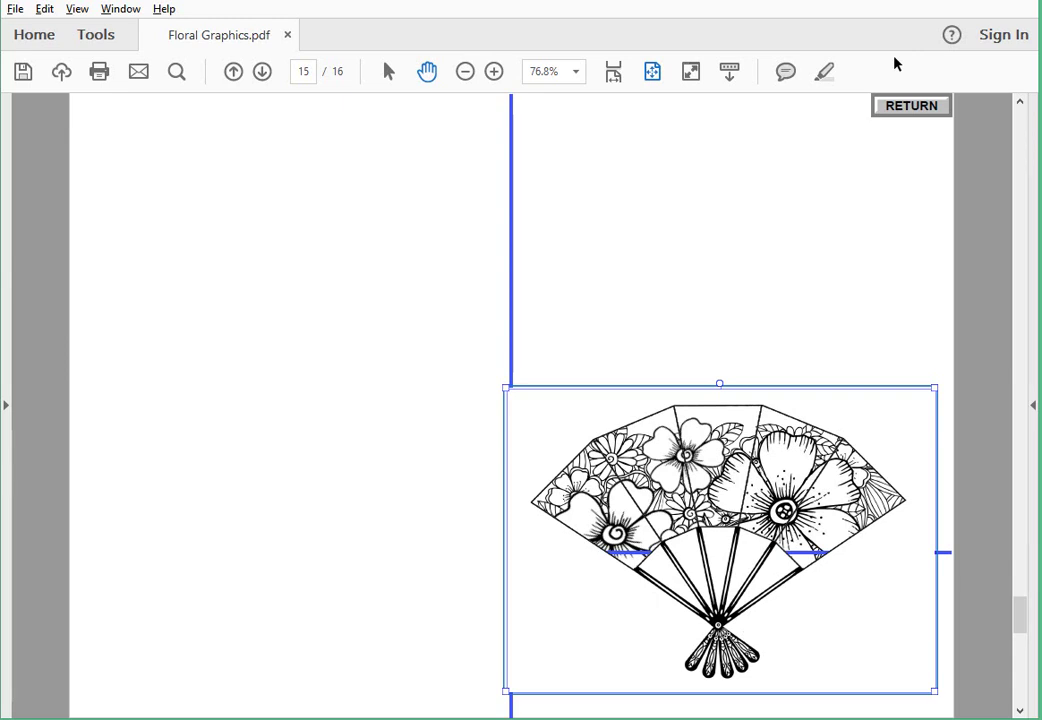
# Copy the patterned fan below the Floral title on the Floral Fans page, right of centre, and paste it onto the Graphics Portrait page
pyautogui.hotkey('alt', 'Left')
pyautogui.click(601, 260)
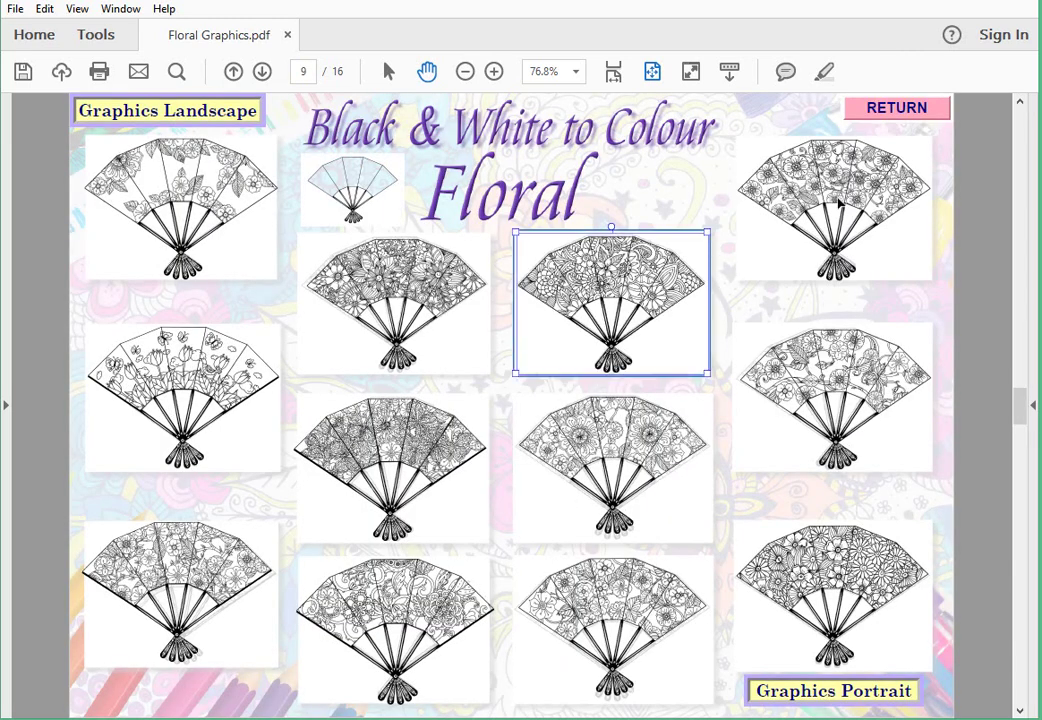
pyautogui.click(665, 562)
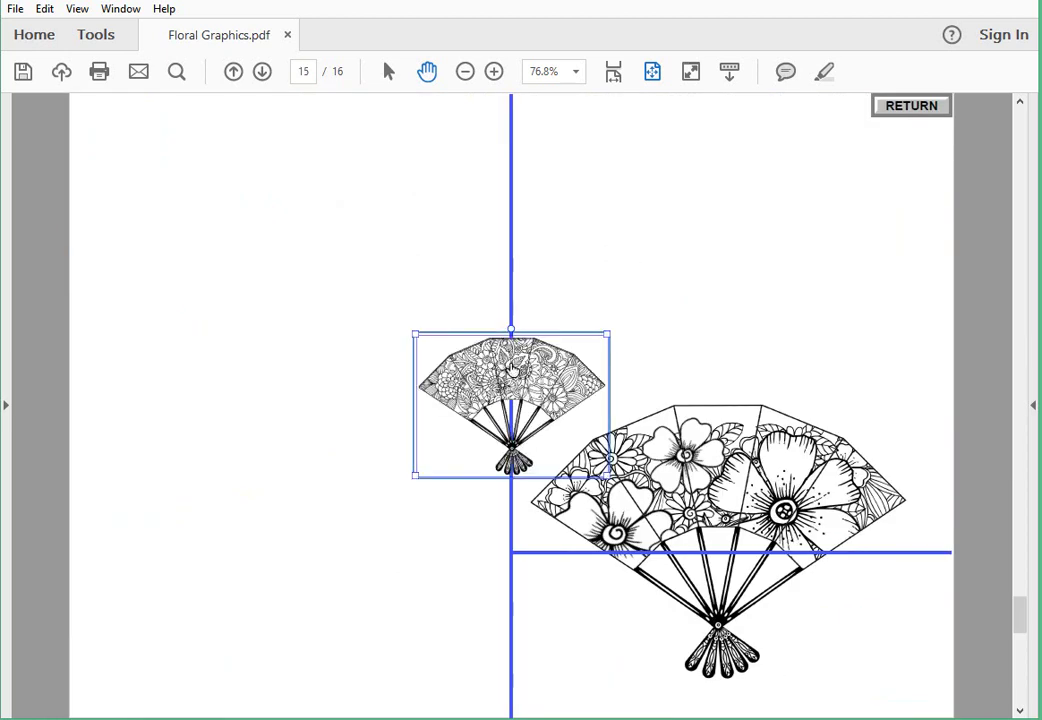
# Enlarge the pasted patterned fan and place it on the page's left half, overlapping the left end of the flower-filled fan
pyautogui.moveTo(413, 333); pyautogui.dragTo(168, 134)
pyautogui.moveTo(352, 198); pyautogui.dragTo(272, 147)
pyautogui.moveTo(527, 428); pyautogui.dragTo(635, 588)
pyautogui.click(869, 226)
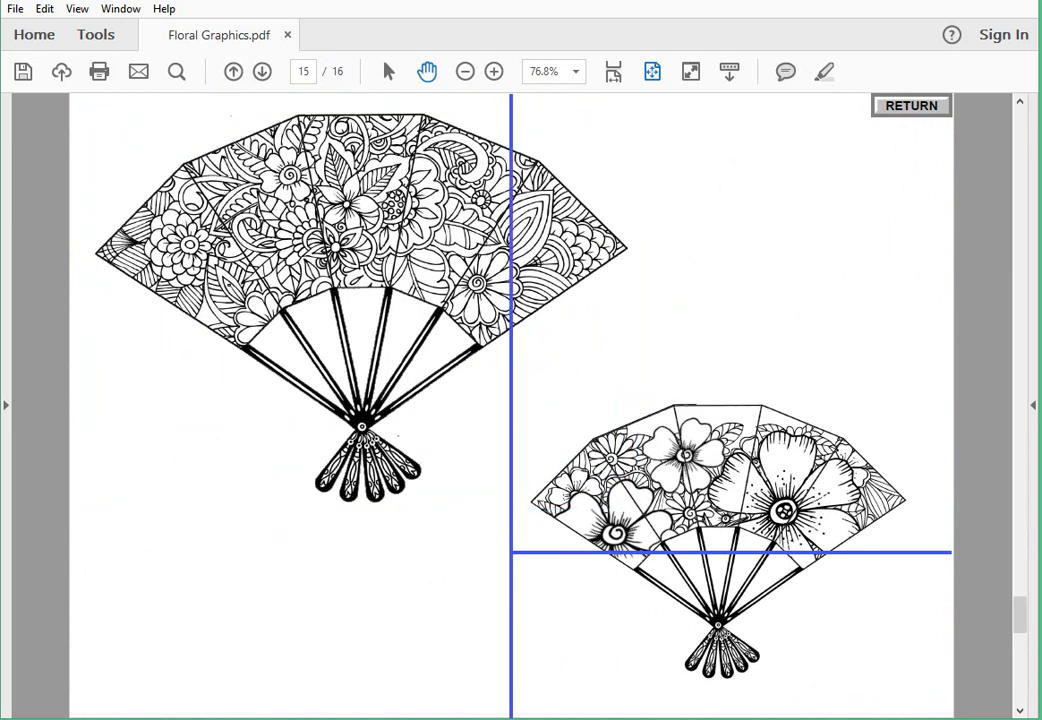
pyautogui.moveTo(320, 223); pyautogui.dragTo(320, 308)
pyautogui.click(749, 267)
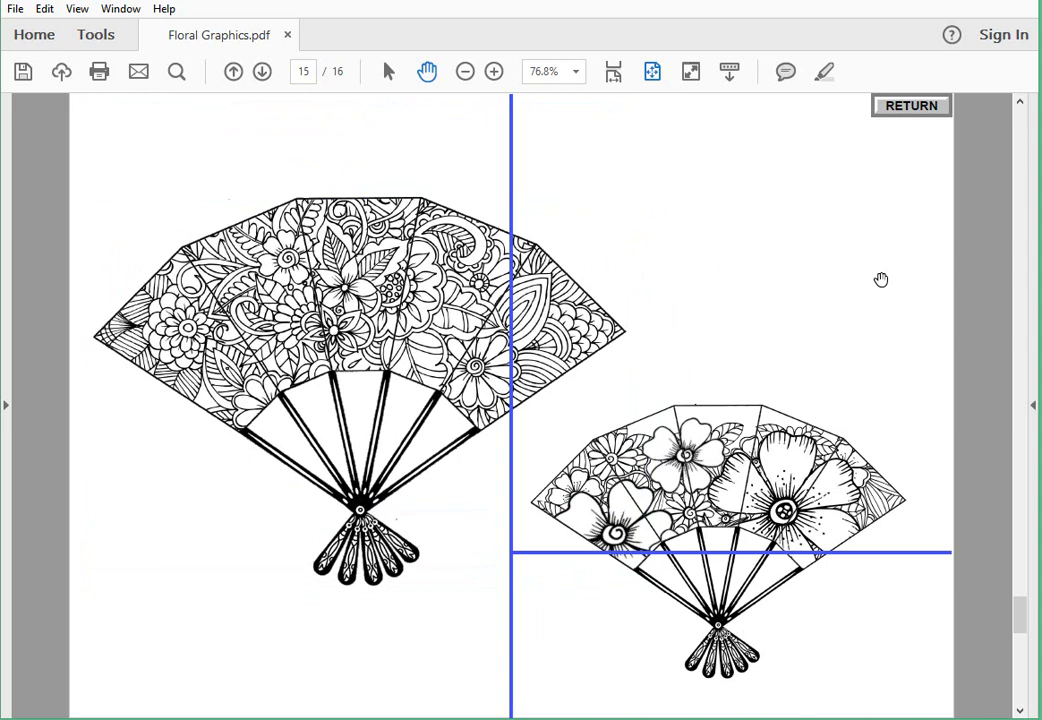
pyautogui.click(366, 268)
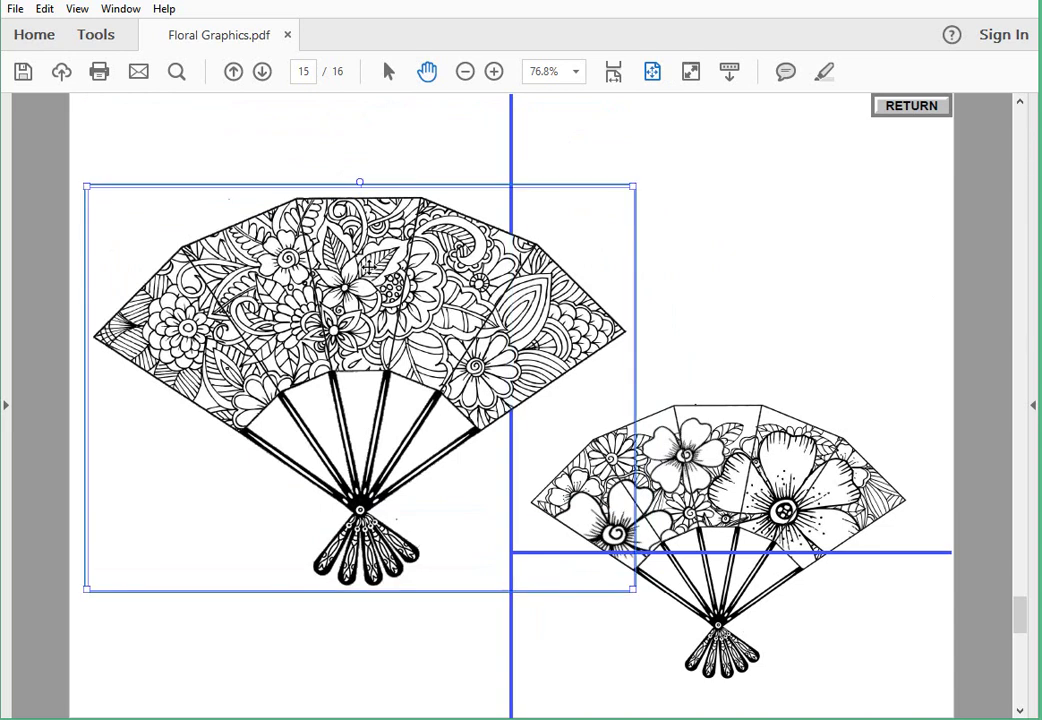
pyautogui.moveTo(366, 268); pyautogui.dragTo(426, 342)
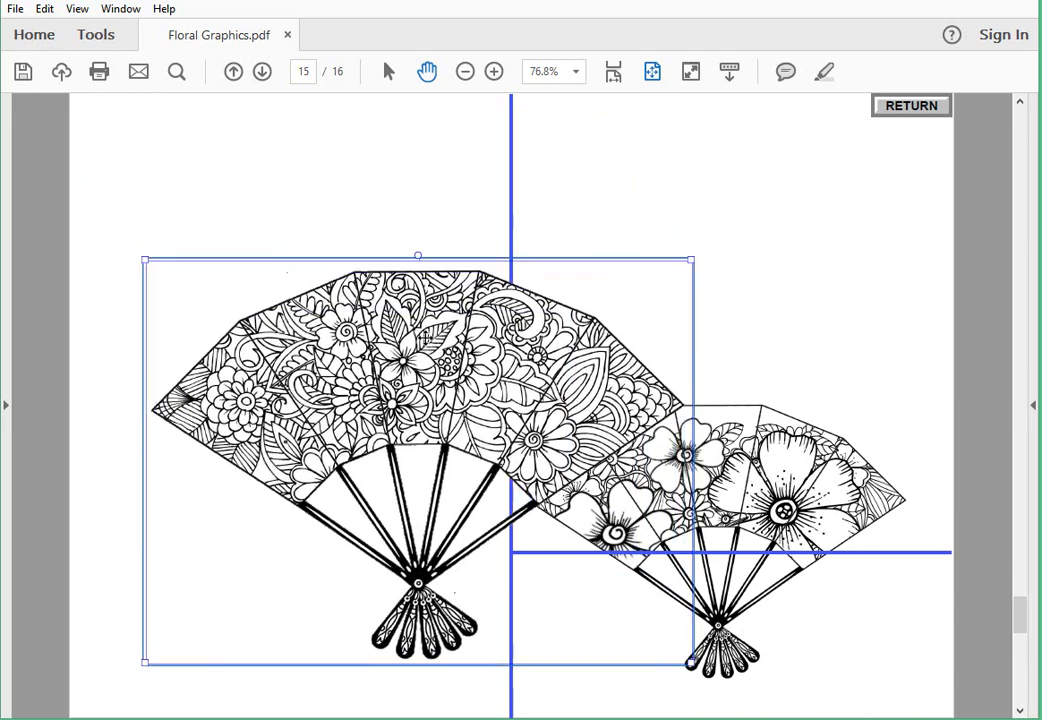
pyautogui.click(800, 271)
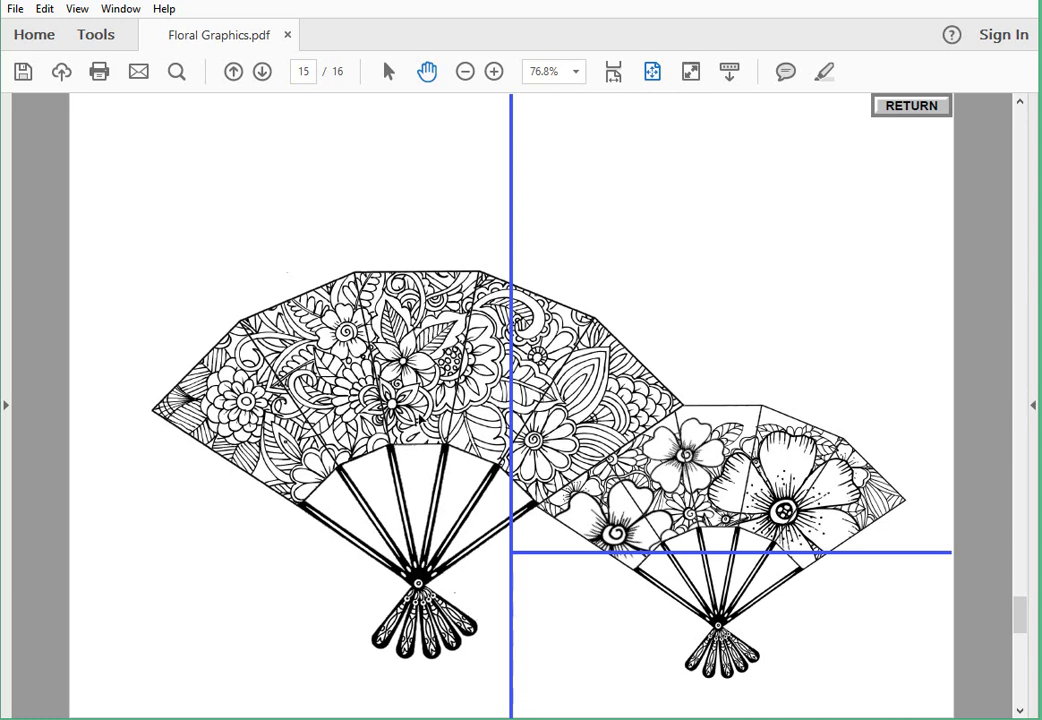
# Cut the large patterned fan, paste it back twice, and move the front copy to the page's left side
pyautogui.click(340, 286)
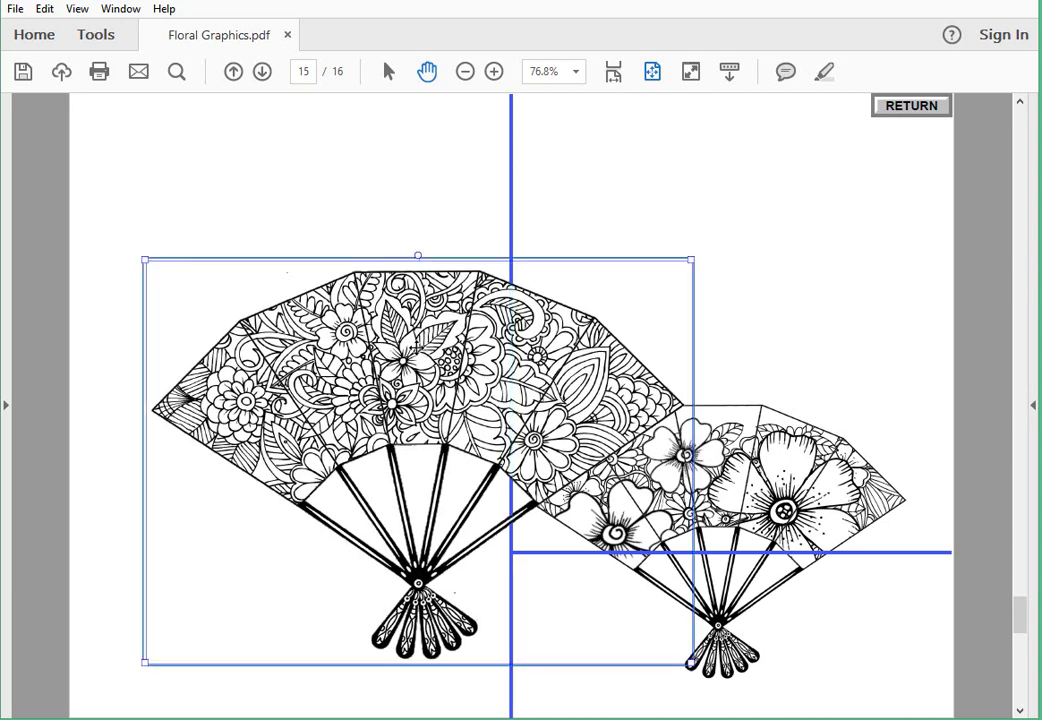
pyautogui.click(417, 348)
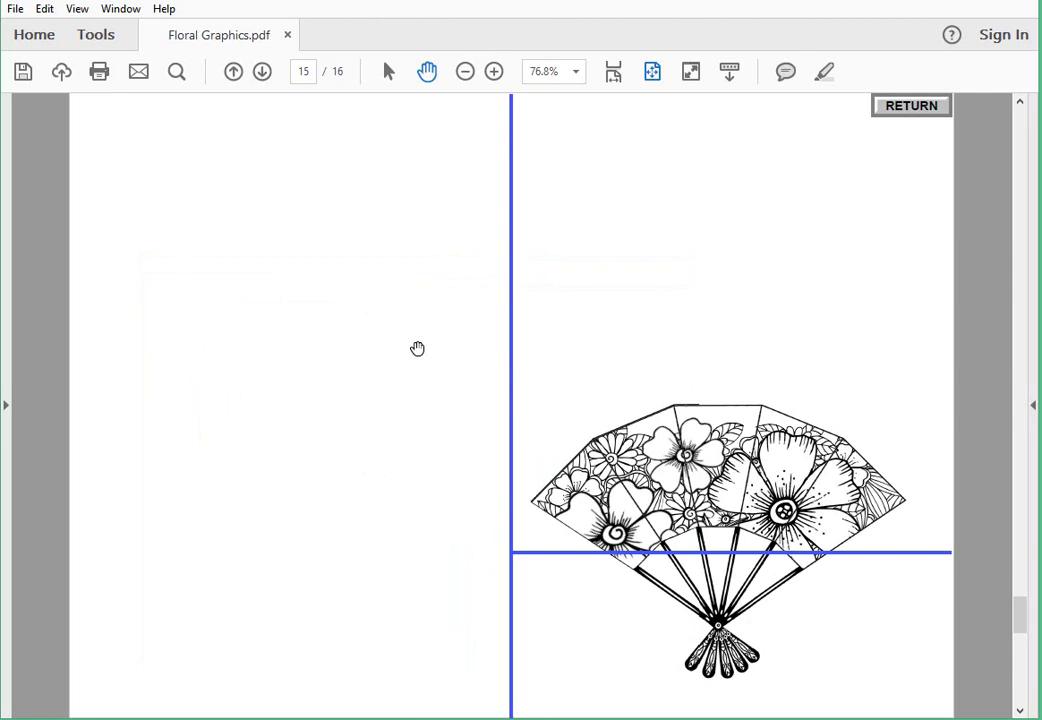
pyautogui.click(416, 347)
pyautogui.click(416, 347)
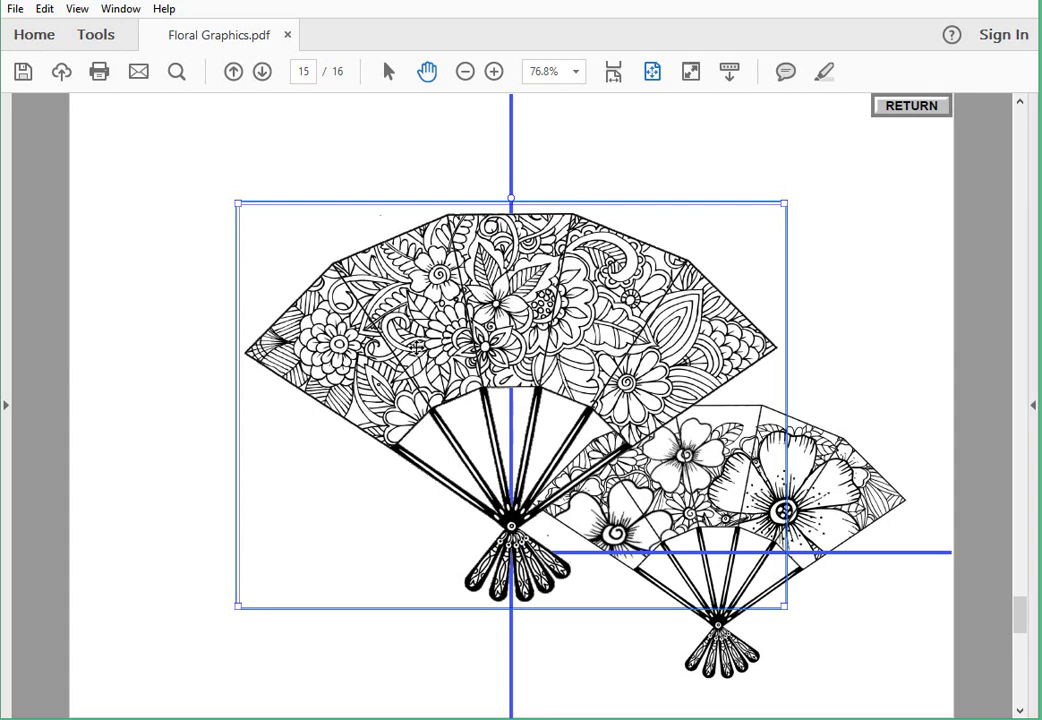
pyautogui.moveTo(416, 347); pyautogui.dragTo(248, 326)
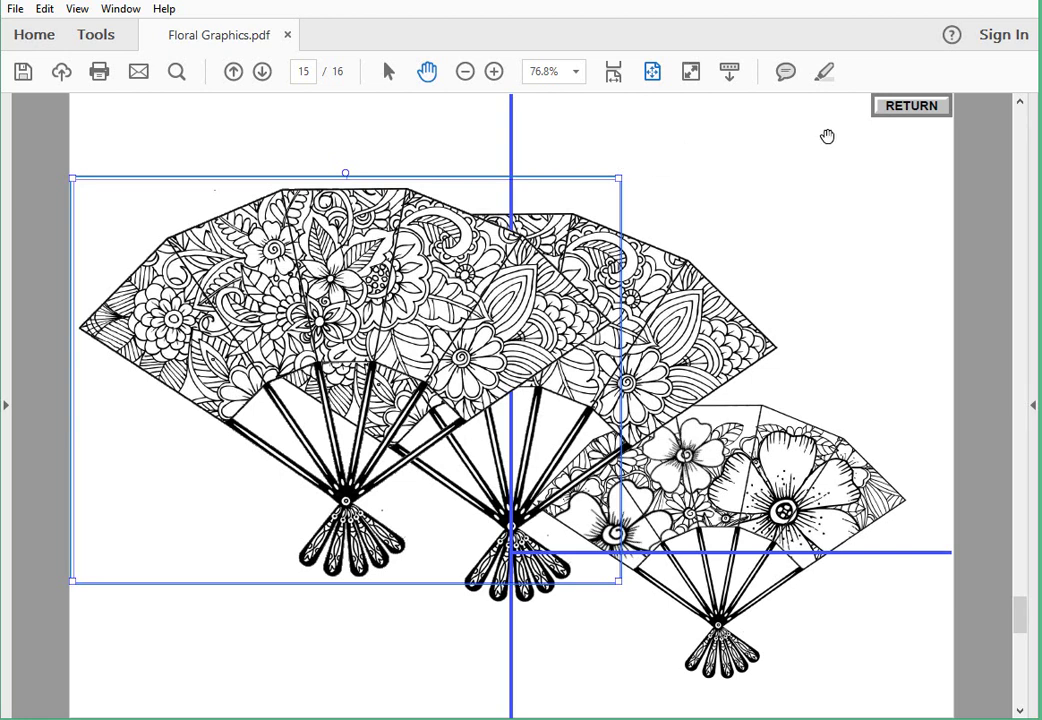
# Copy the square floral frame with the heart opening from the heart-shaped designs and paste it onto the Graphics Portrait page
pyautogui.click(889, 112)
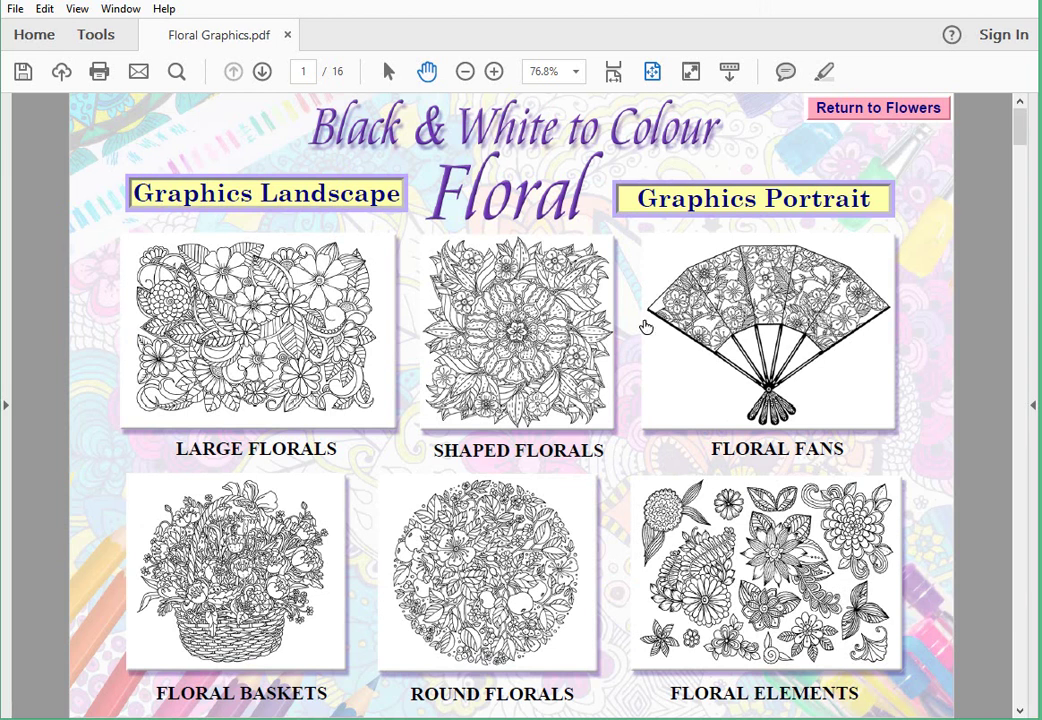
pyautogui.click(520, 333)
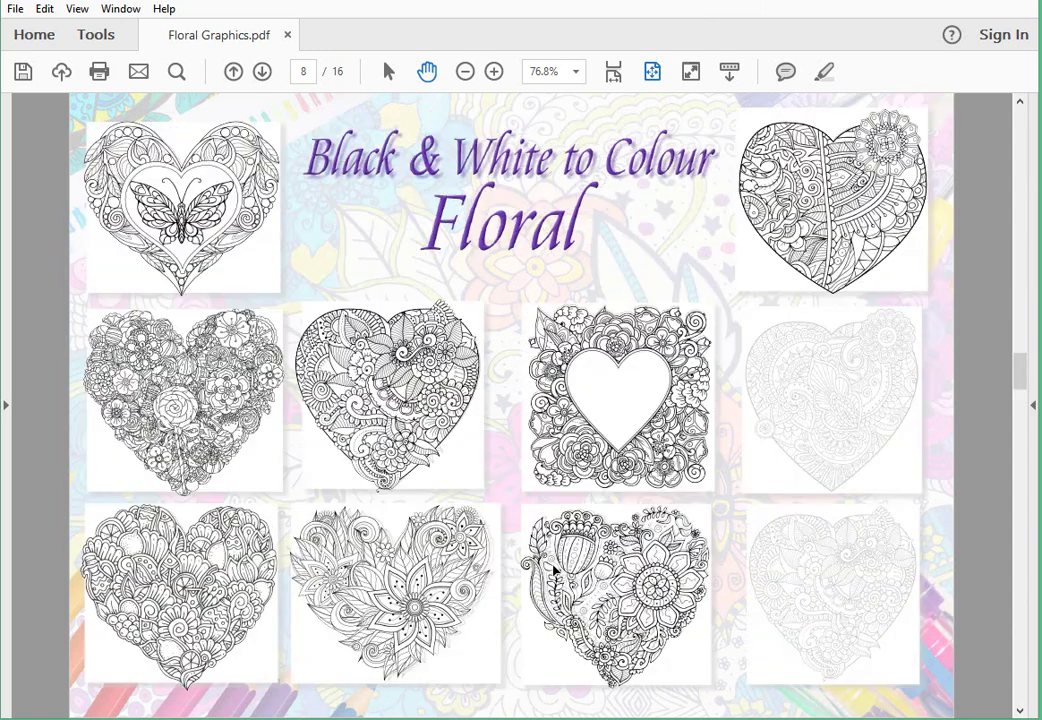
pyautogui.click(452, 465)
pyautogui.click(574, 428)
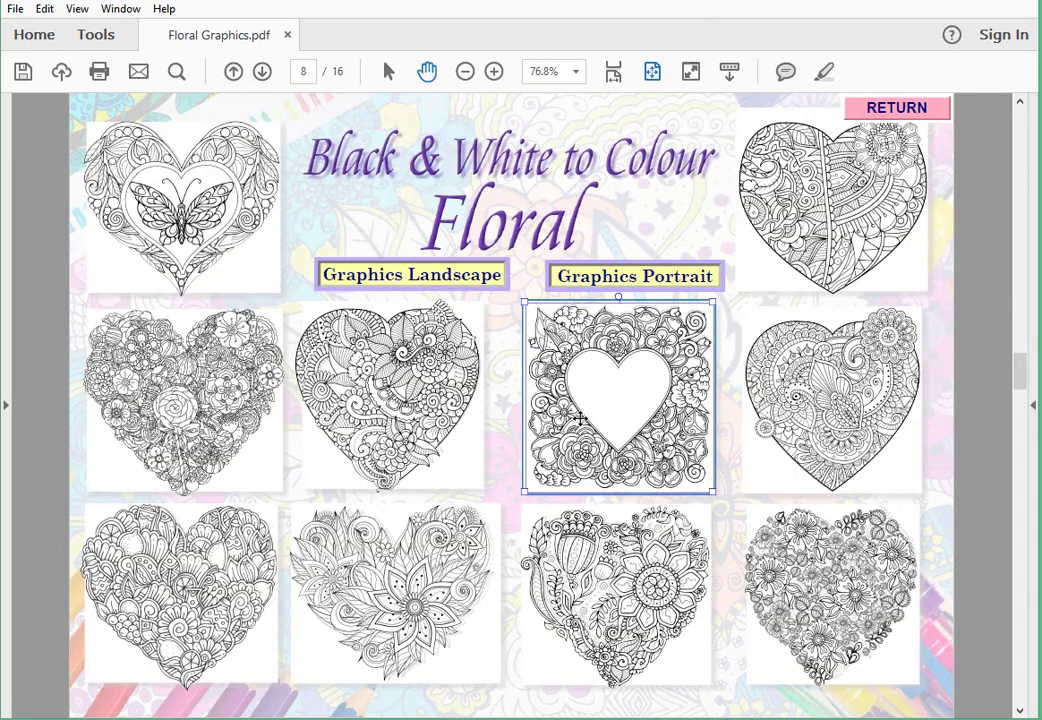
pyautogui.click(580, 420)
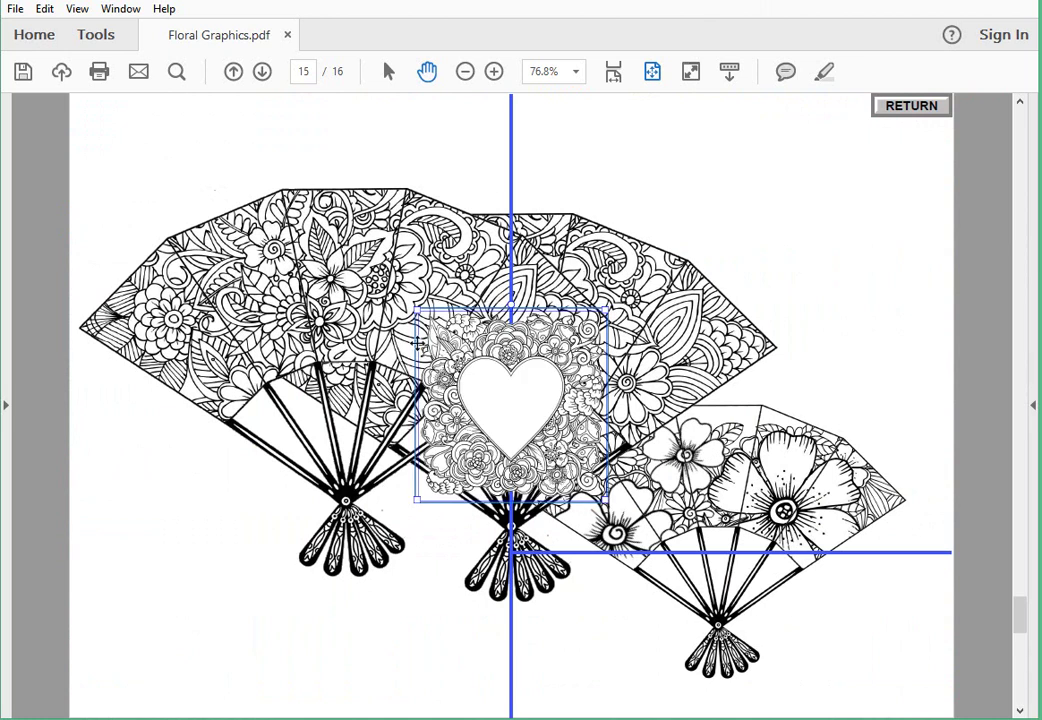
# Enlarge the heart-opening floral frame to nearly the page's visible height and shift it right, over the two right-hand fans
pyautogui.moveTo(416, 313); pyautogui.dragTo(82, 118)
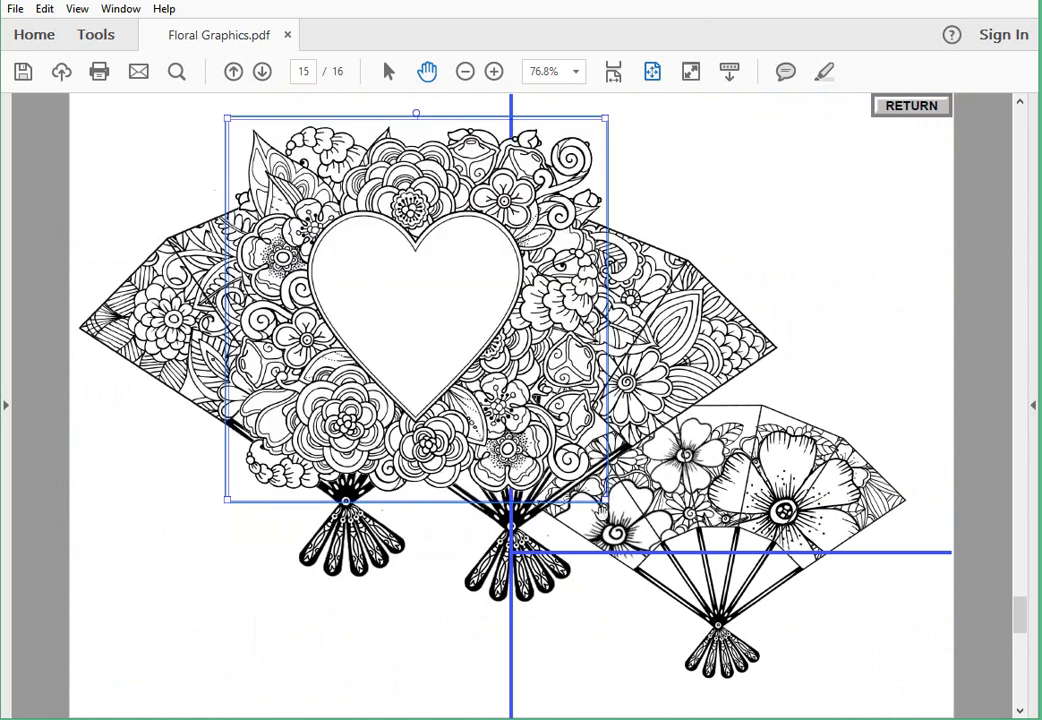
pyautogui.moveTo(606, 500); pyautogui.dragTo(820, 700)
pyautogui.moveTo(486, 360); pyautogui.dragTo(579, 371)
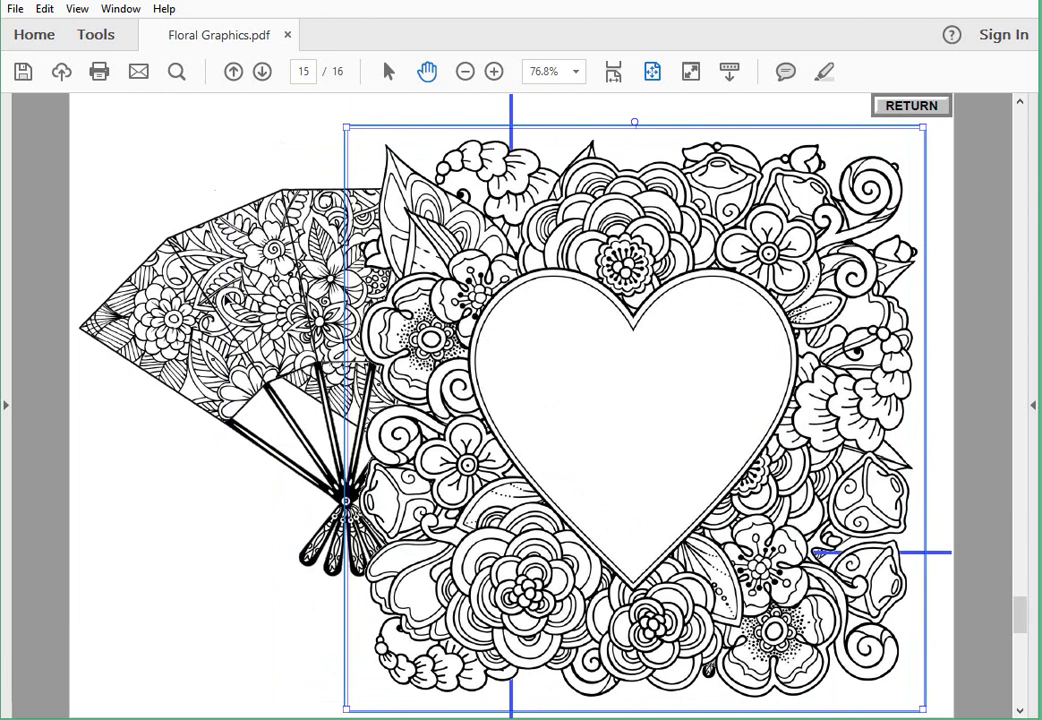
# Restack the left patterned fan in front of the heart frame by cutting and repasting it, and rotate it anticlockwise across the frame's left side
pyautogui.click(191, 247)
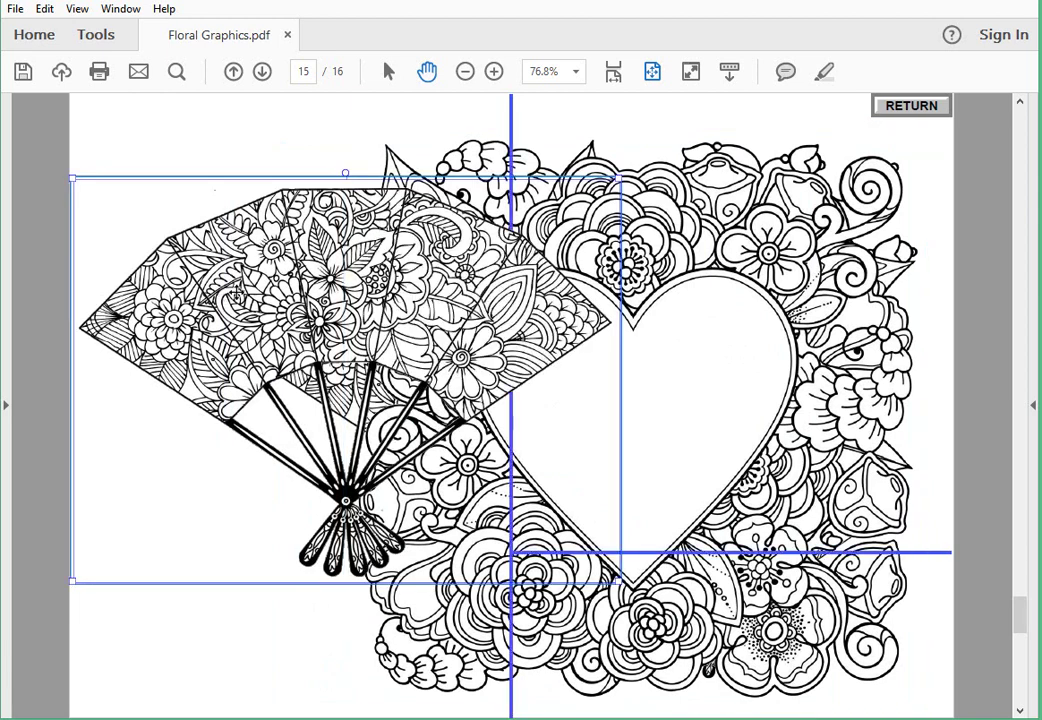
pyautogui.hotkey('ctrl', 'x')
pyautogui.hotkey('ctrl', 'v')
pyautogui.moveTo(684, 366); pyautogui.dragTo(540, 349)
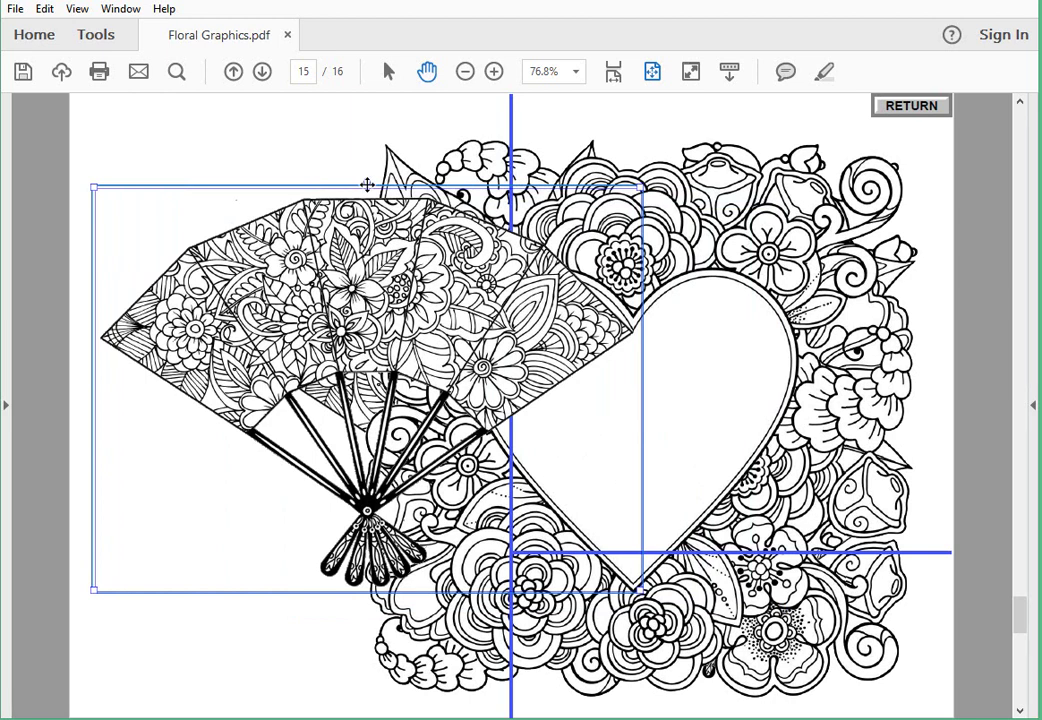
pyautogui.moveTo(366, 157); pyautogui.dragTo(345, 160)
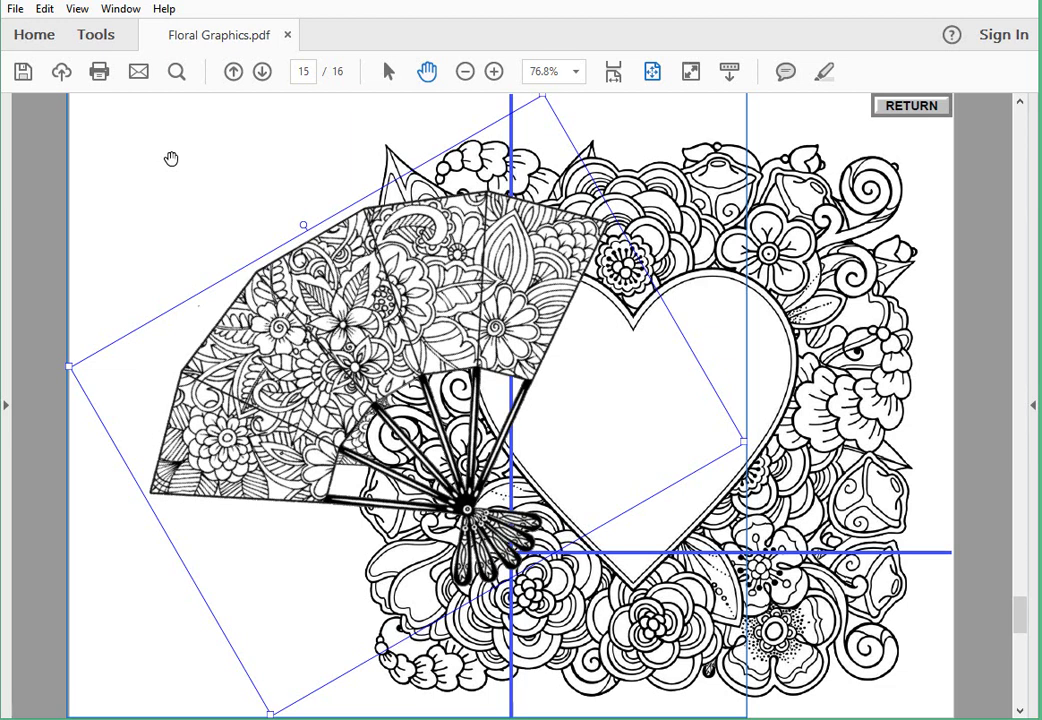
# Return from the Graphics Portrait page to the floral contents page
pyautogui.click(903, 107)
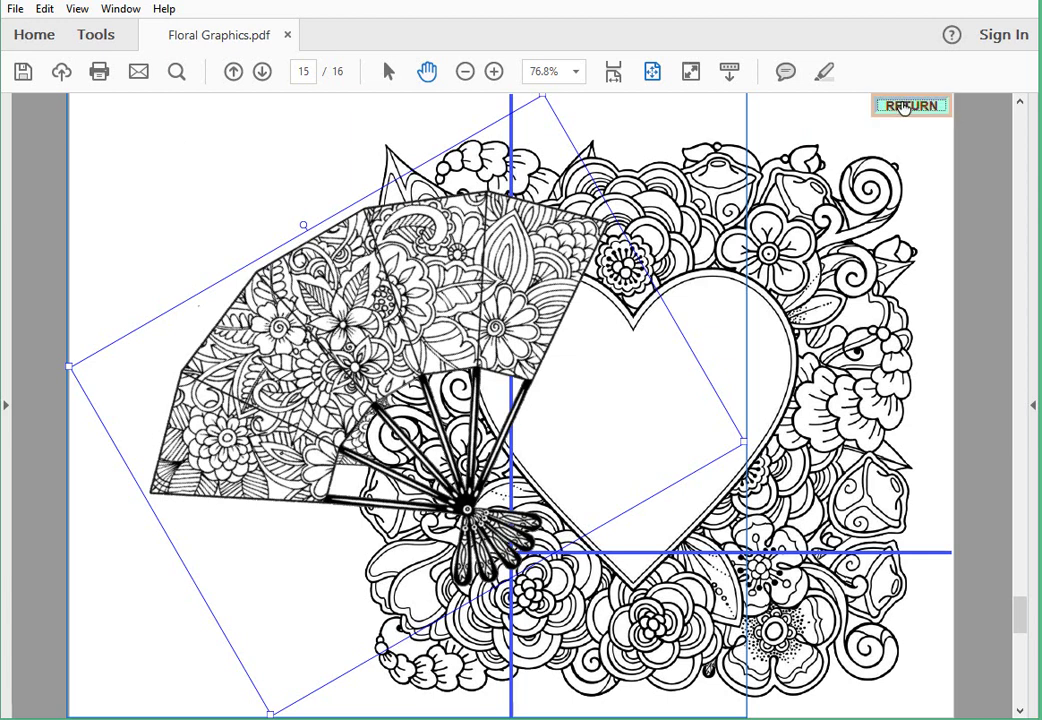